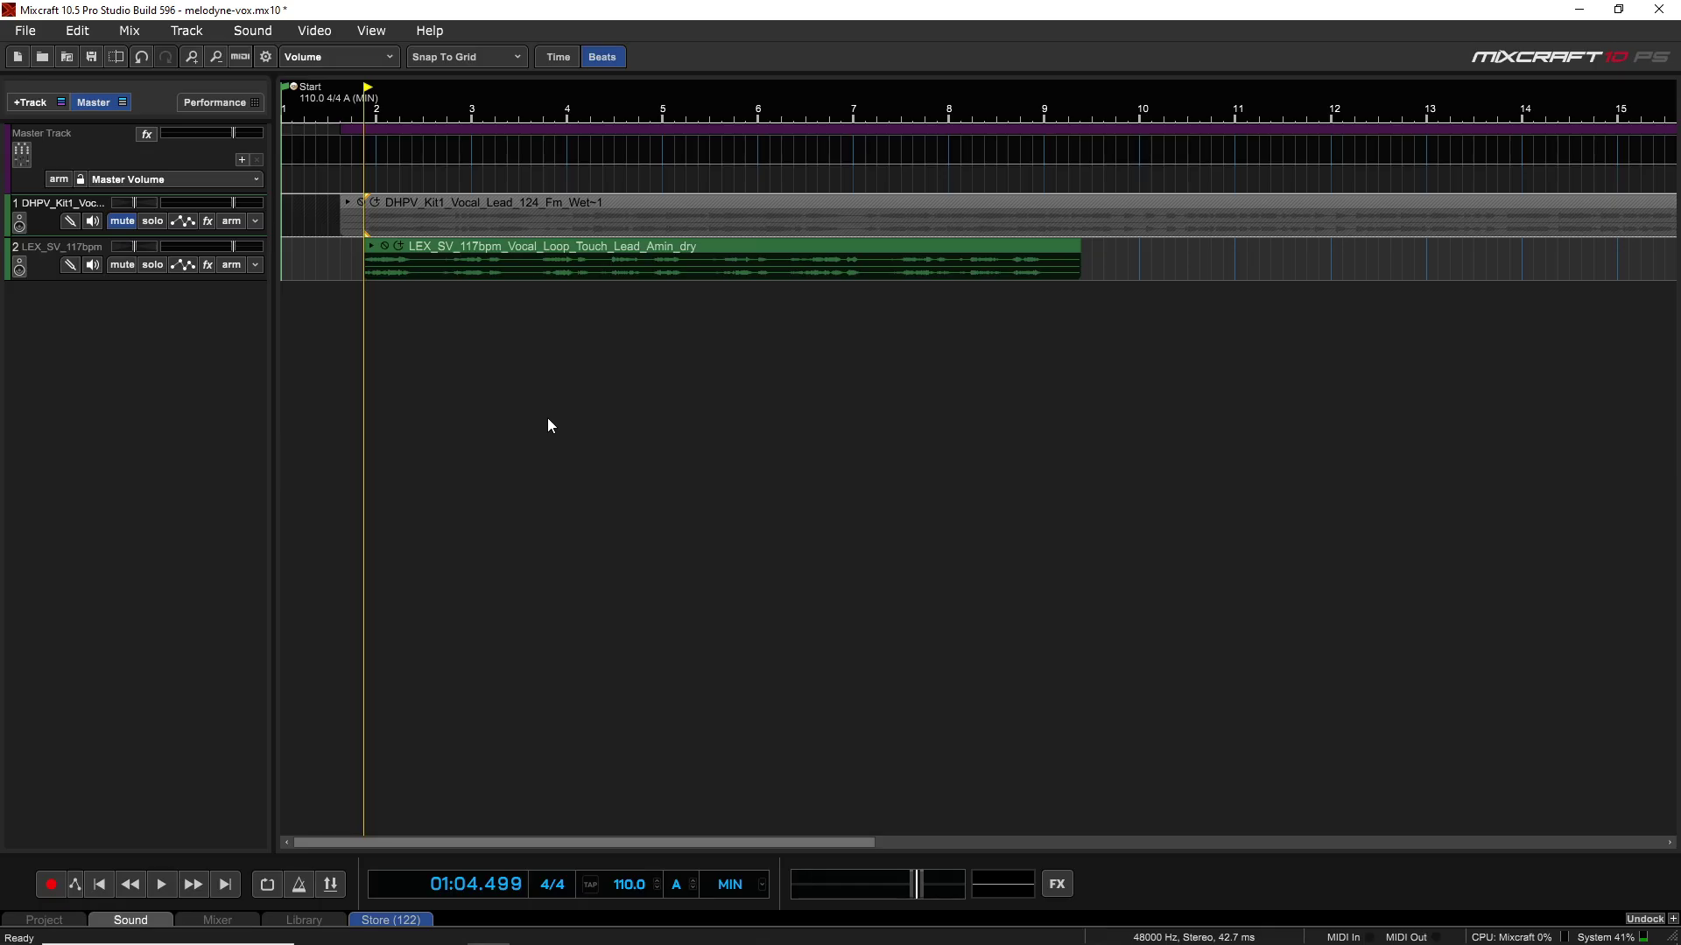
- Open the LEX_SV_117bpm_Vocal_Loop_Touch_Lead_Amin_dry clip for editing in Melodyne
mouse_move(548, 250)
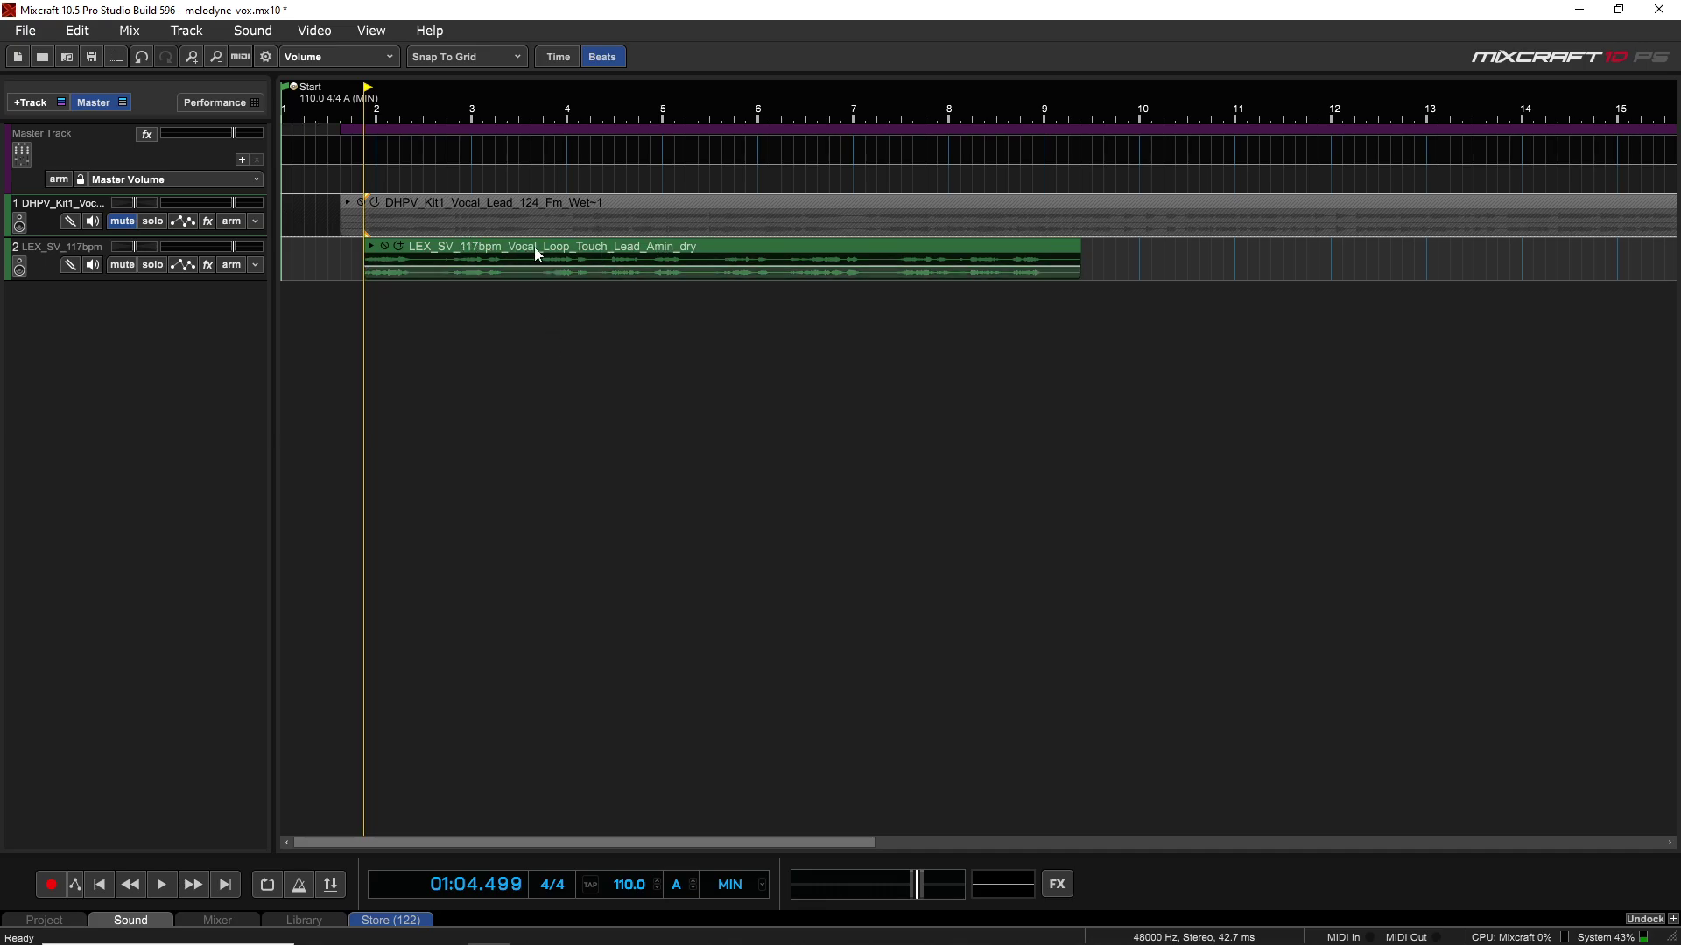
double_click(539, 251)
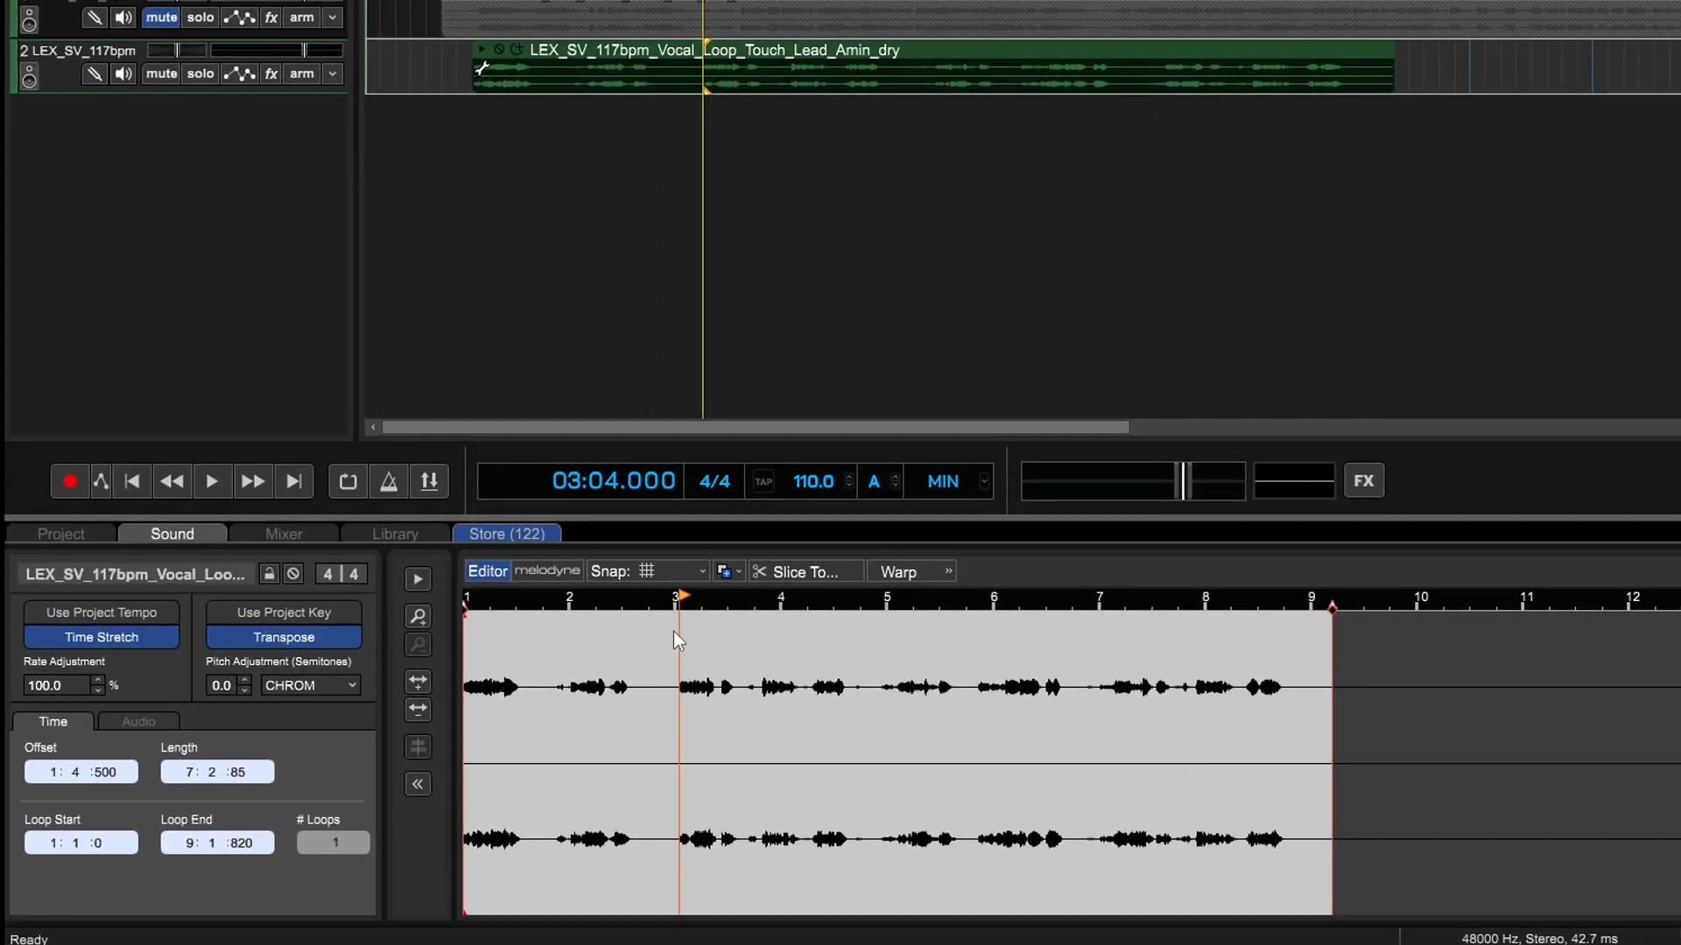
left_click(546, 573)
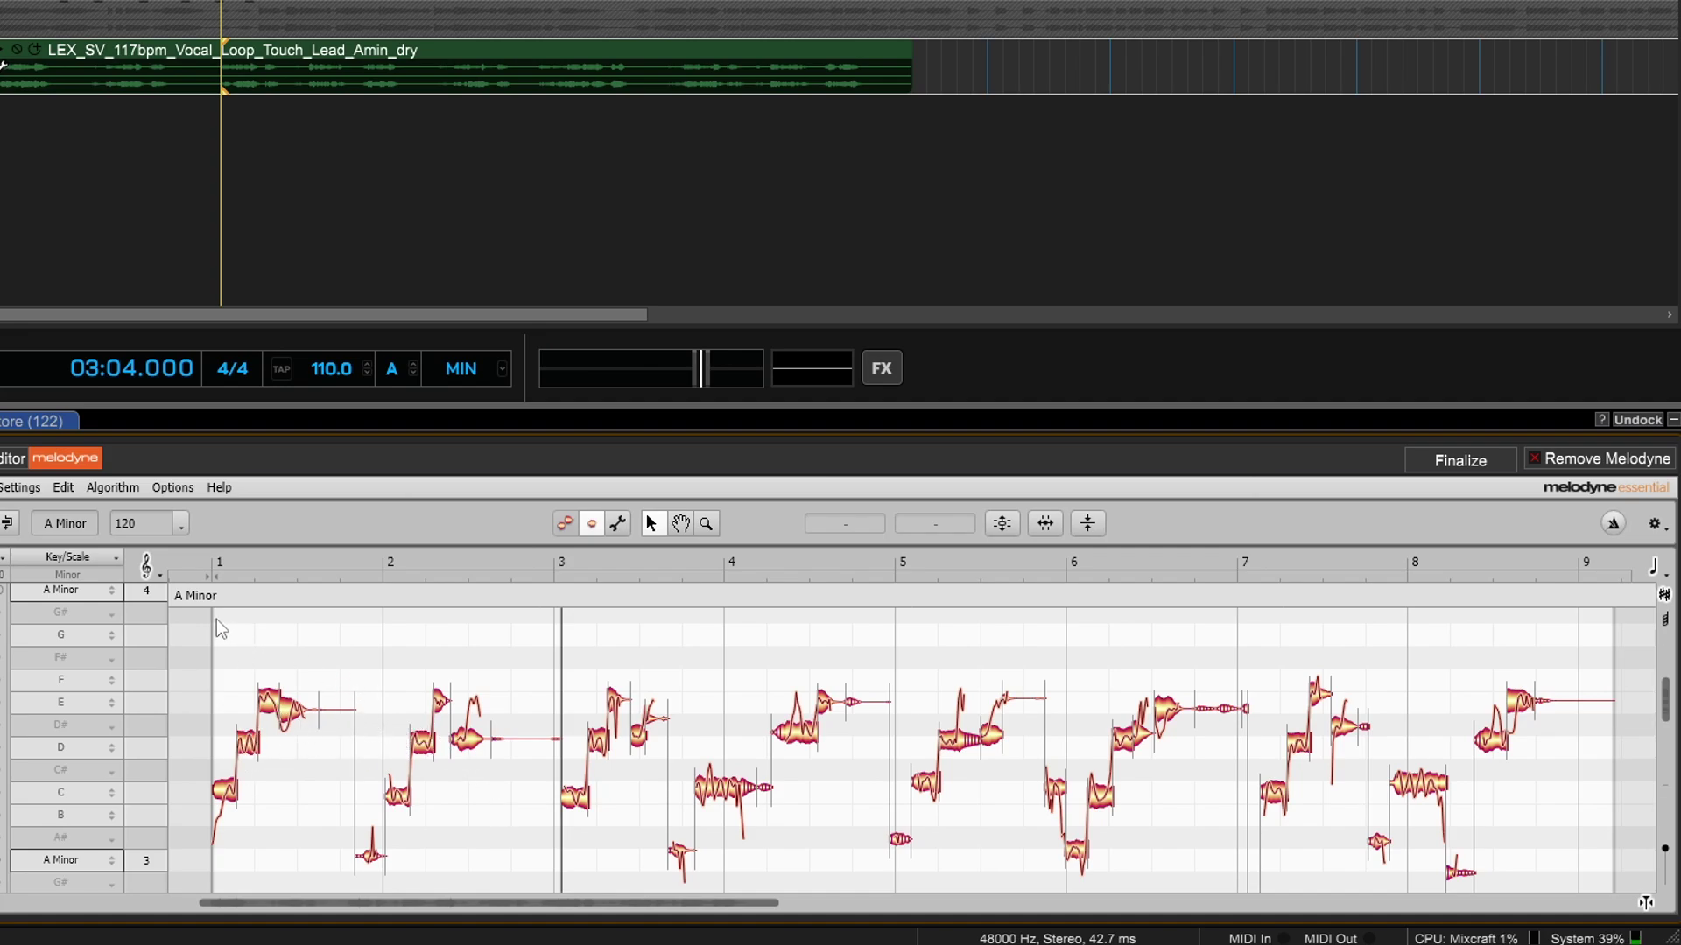
- Play the vocal loop to hear the detected notes, and stop playback
left_click(140, 295)
key("space")
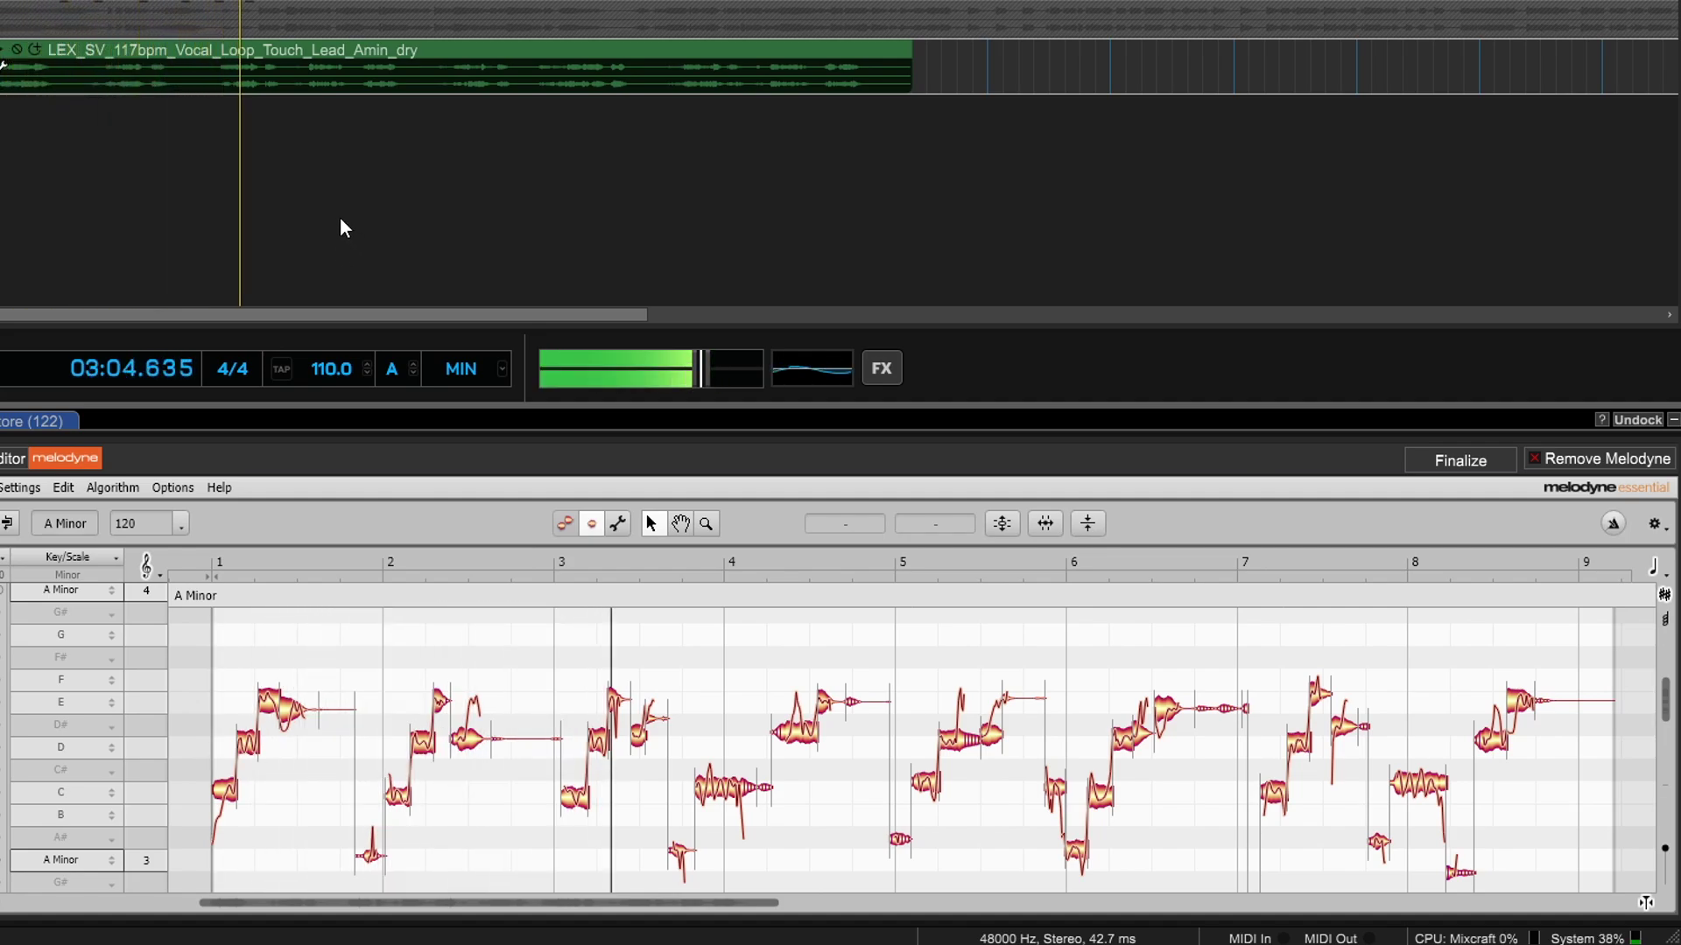
key("space")
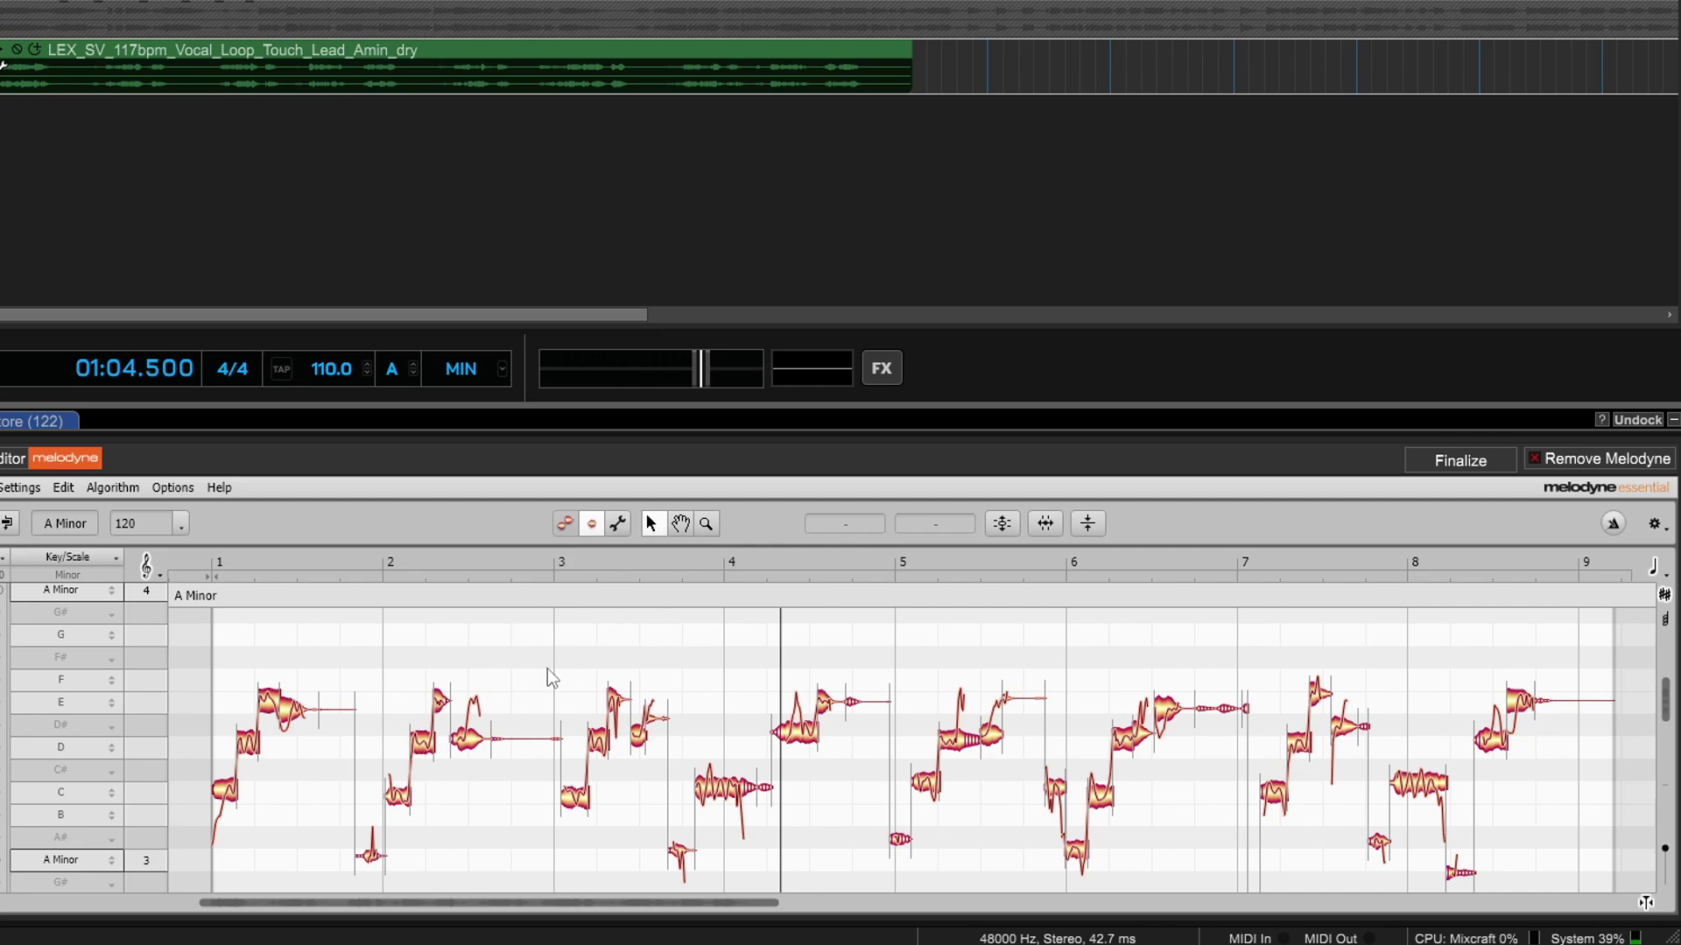
- Split the long C4 note at the bar 4 line and toggle the separation between it and the preceding A3 note
left_click(730, 793)
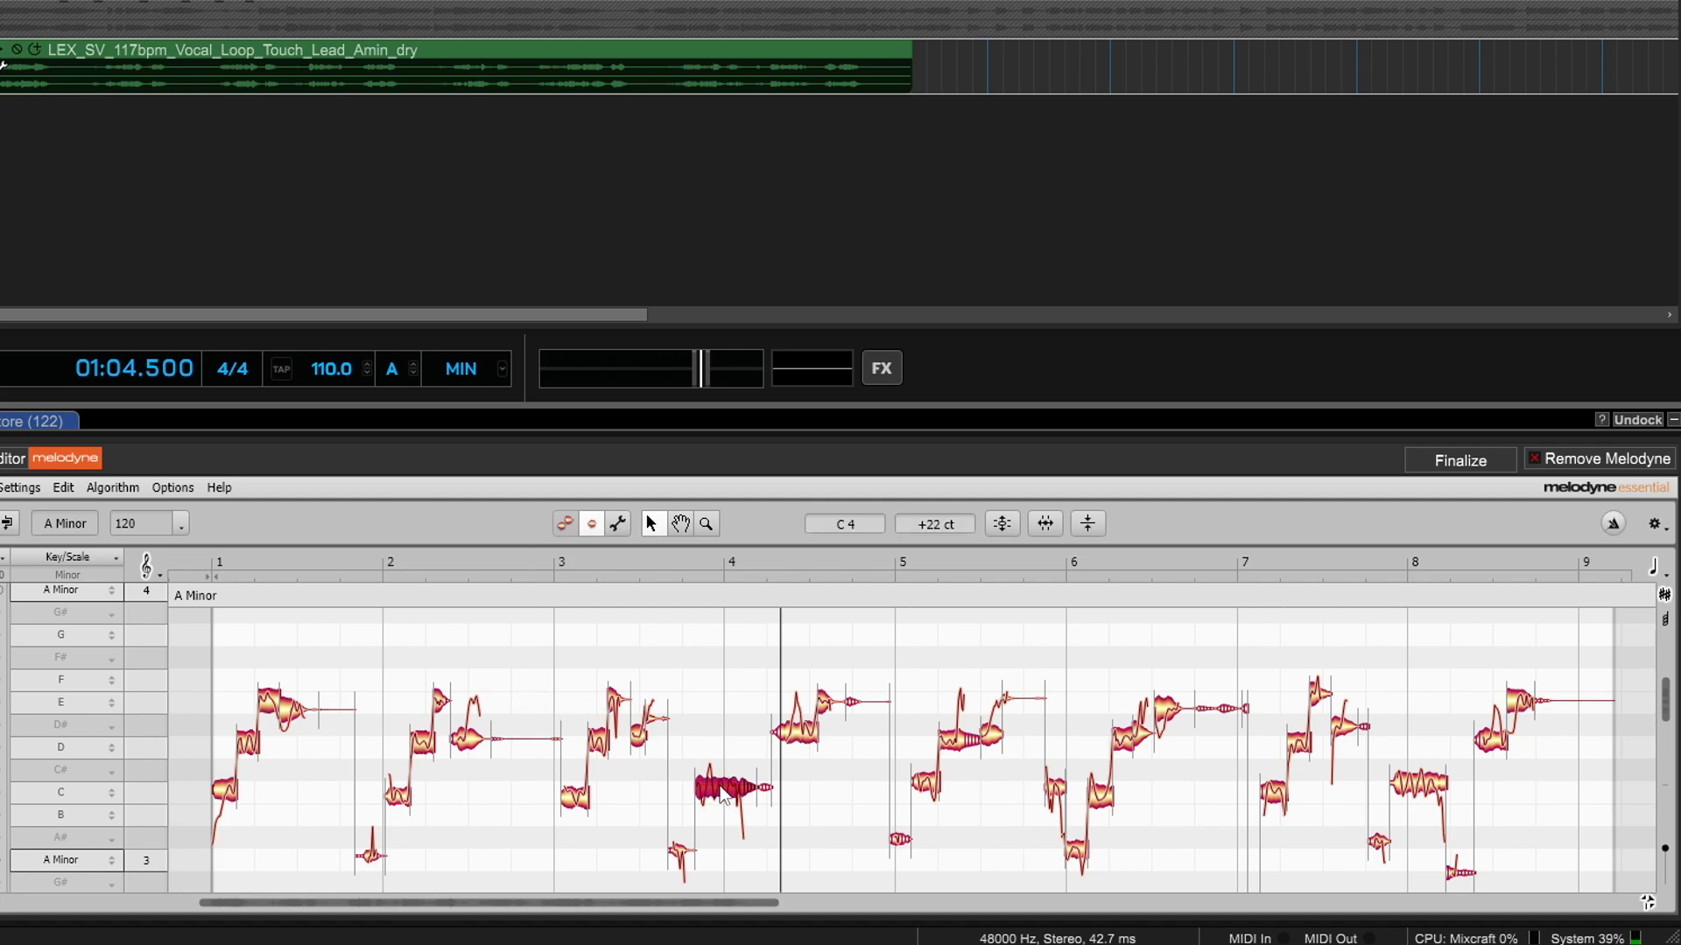
mouse_move(723, 793)
left_mouse_down()
mouse_move(727, 639)
mouse_move(727, 783)
mouse_move(728, 769)
left_mouse_up()
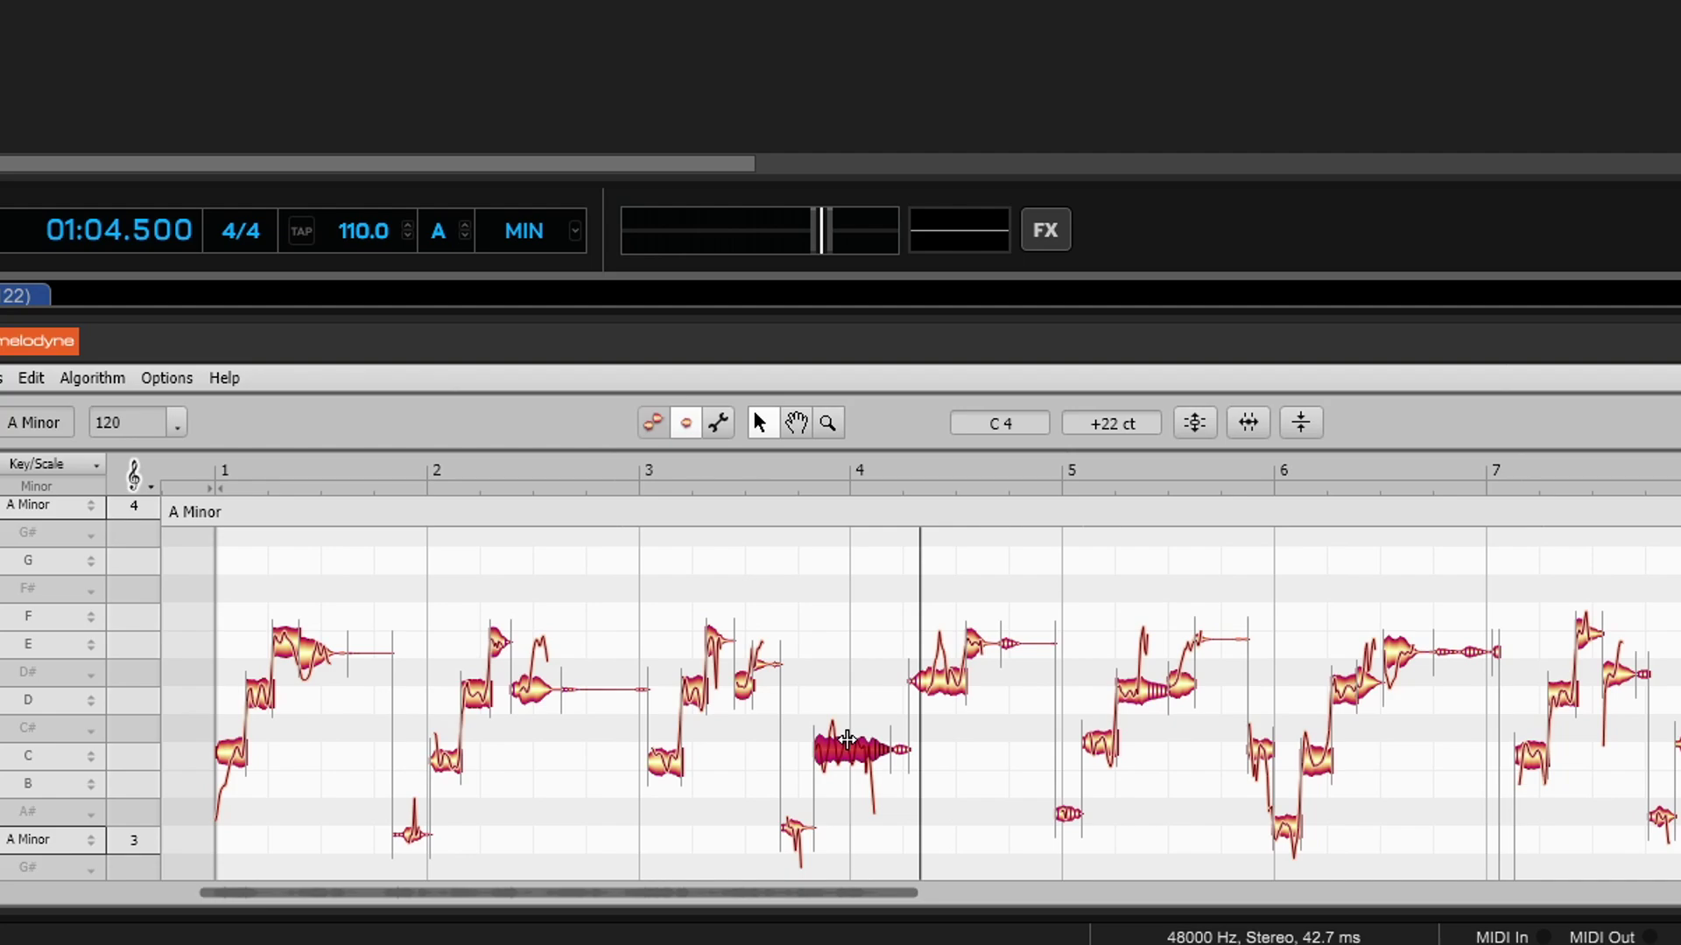
double_click(846, 740)
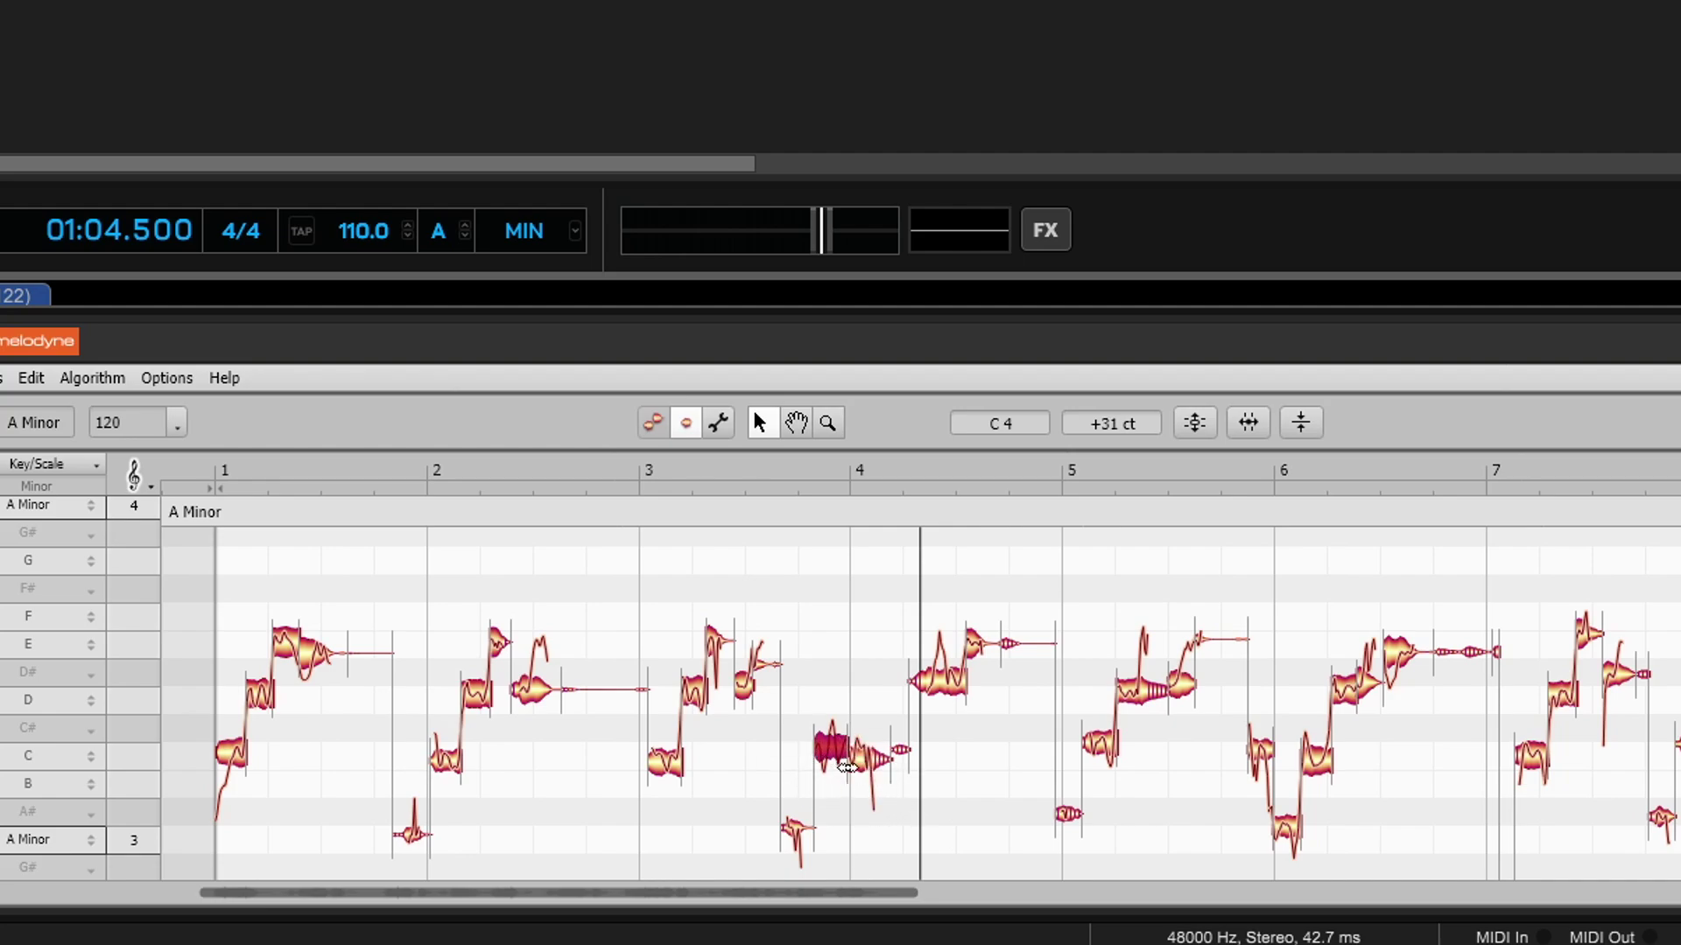
double_click(809, 746)
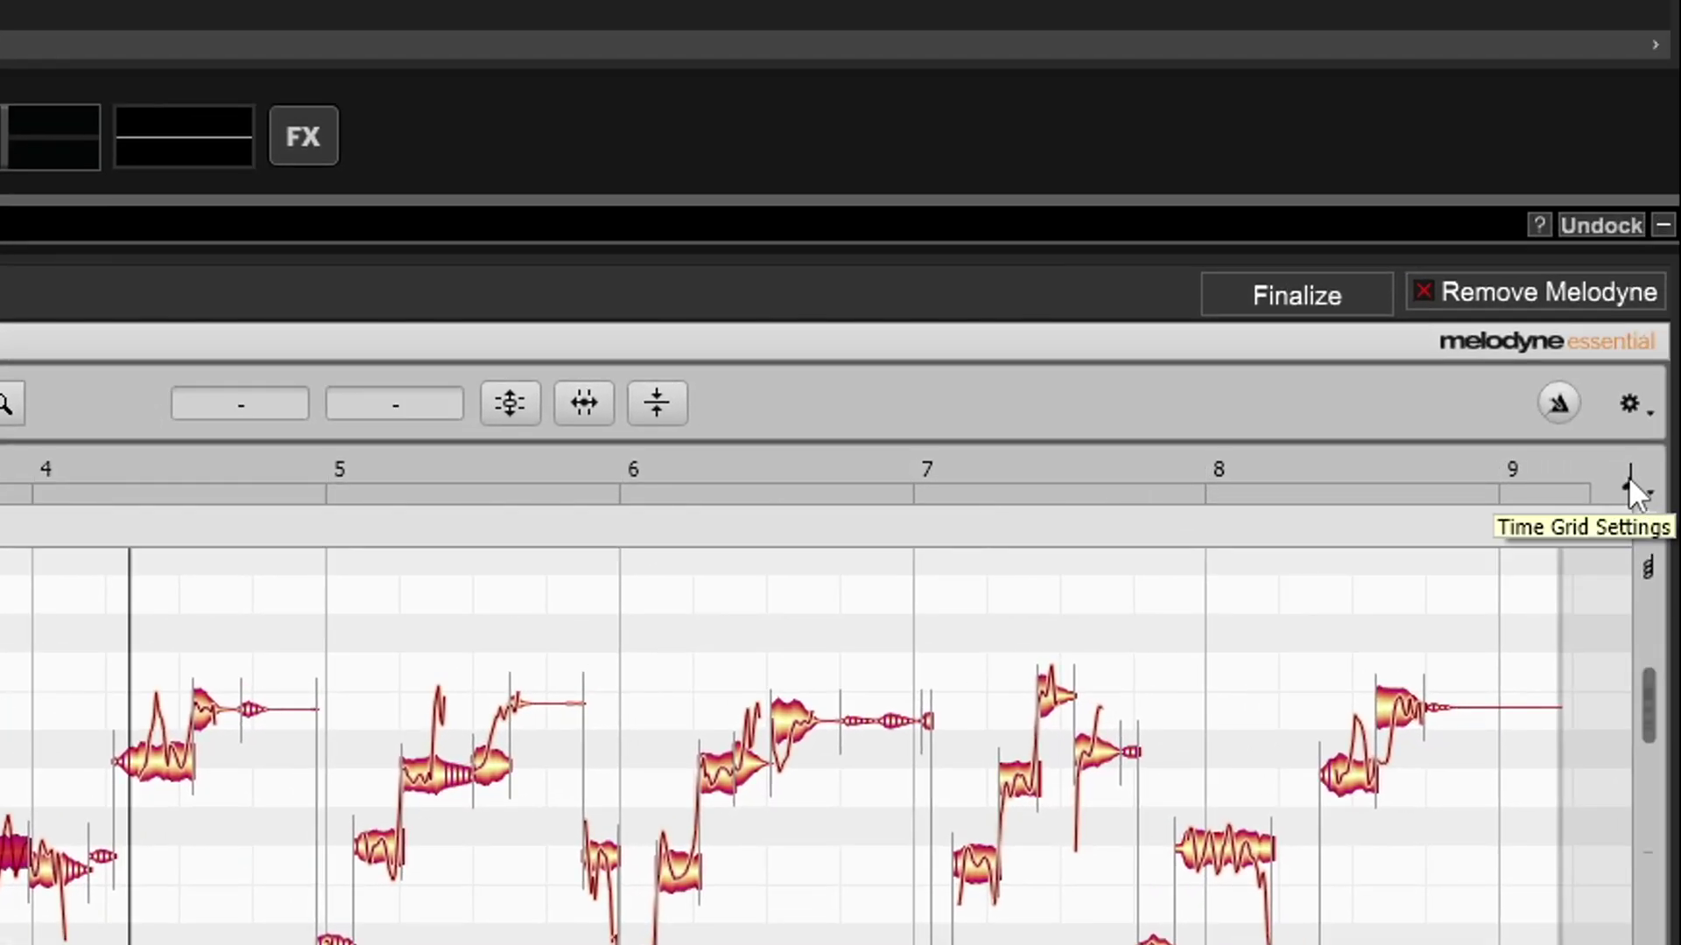
- Check the time grid settings and shift the starts of the A3 and C4 notes before bar 4 slightly earlier
left_click(1628, 474)
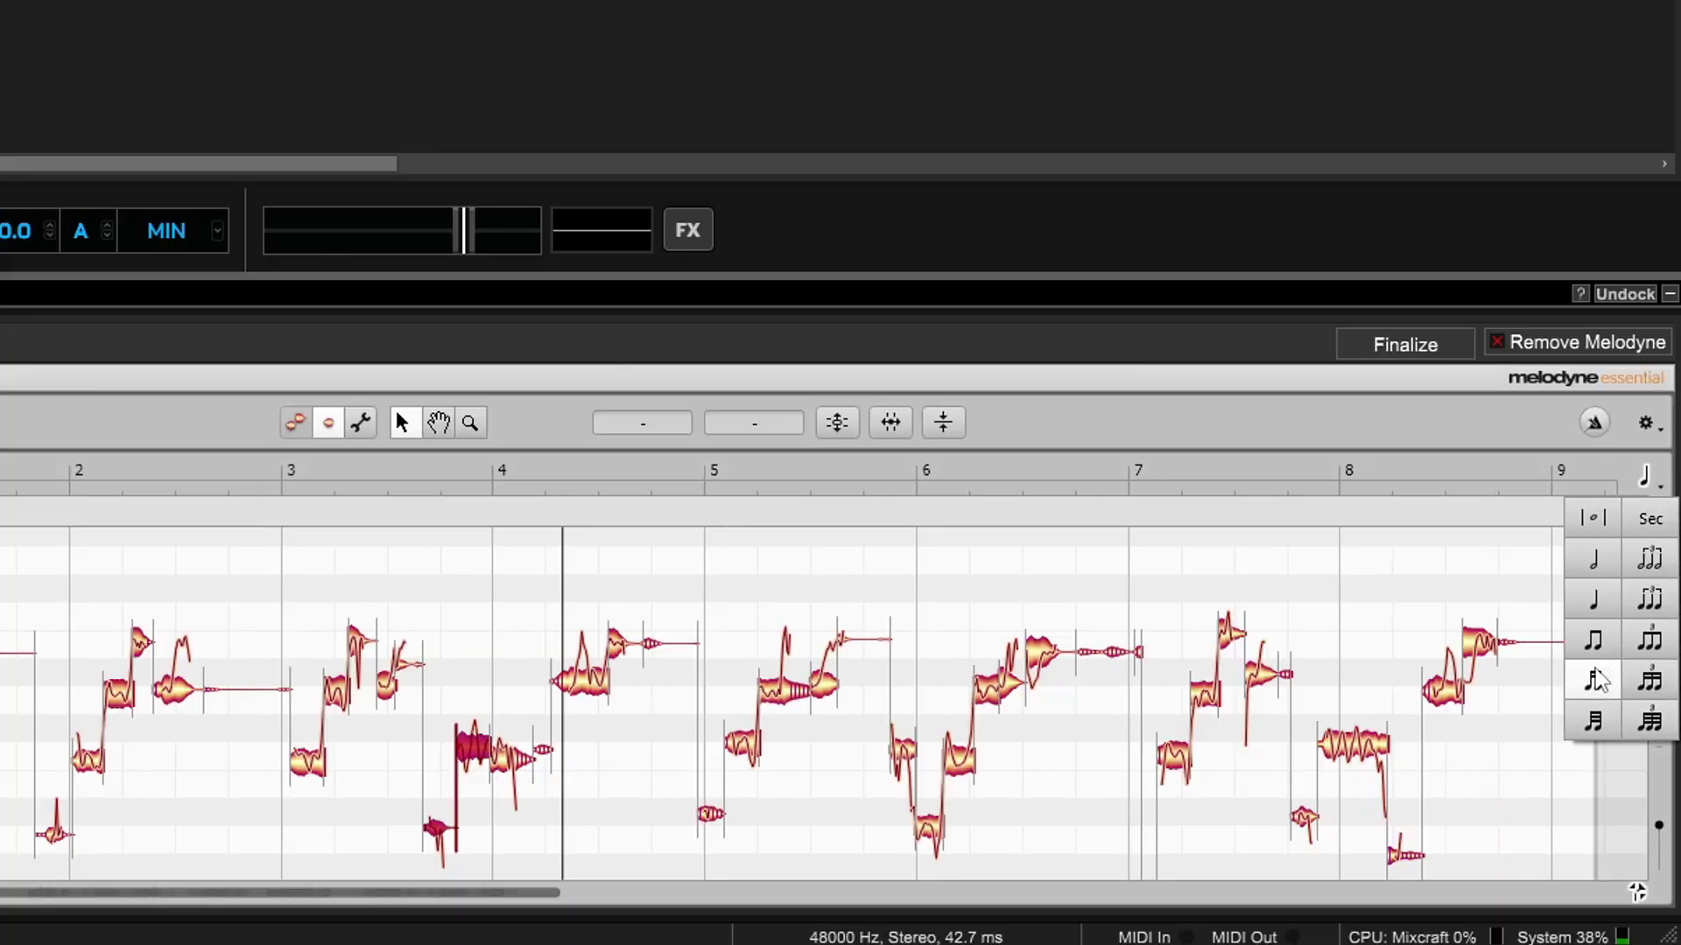
left_click(1645, 483)
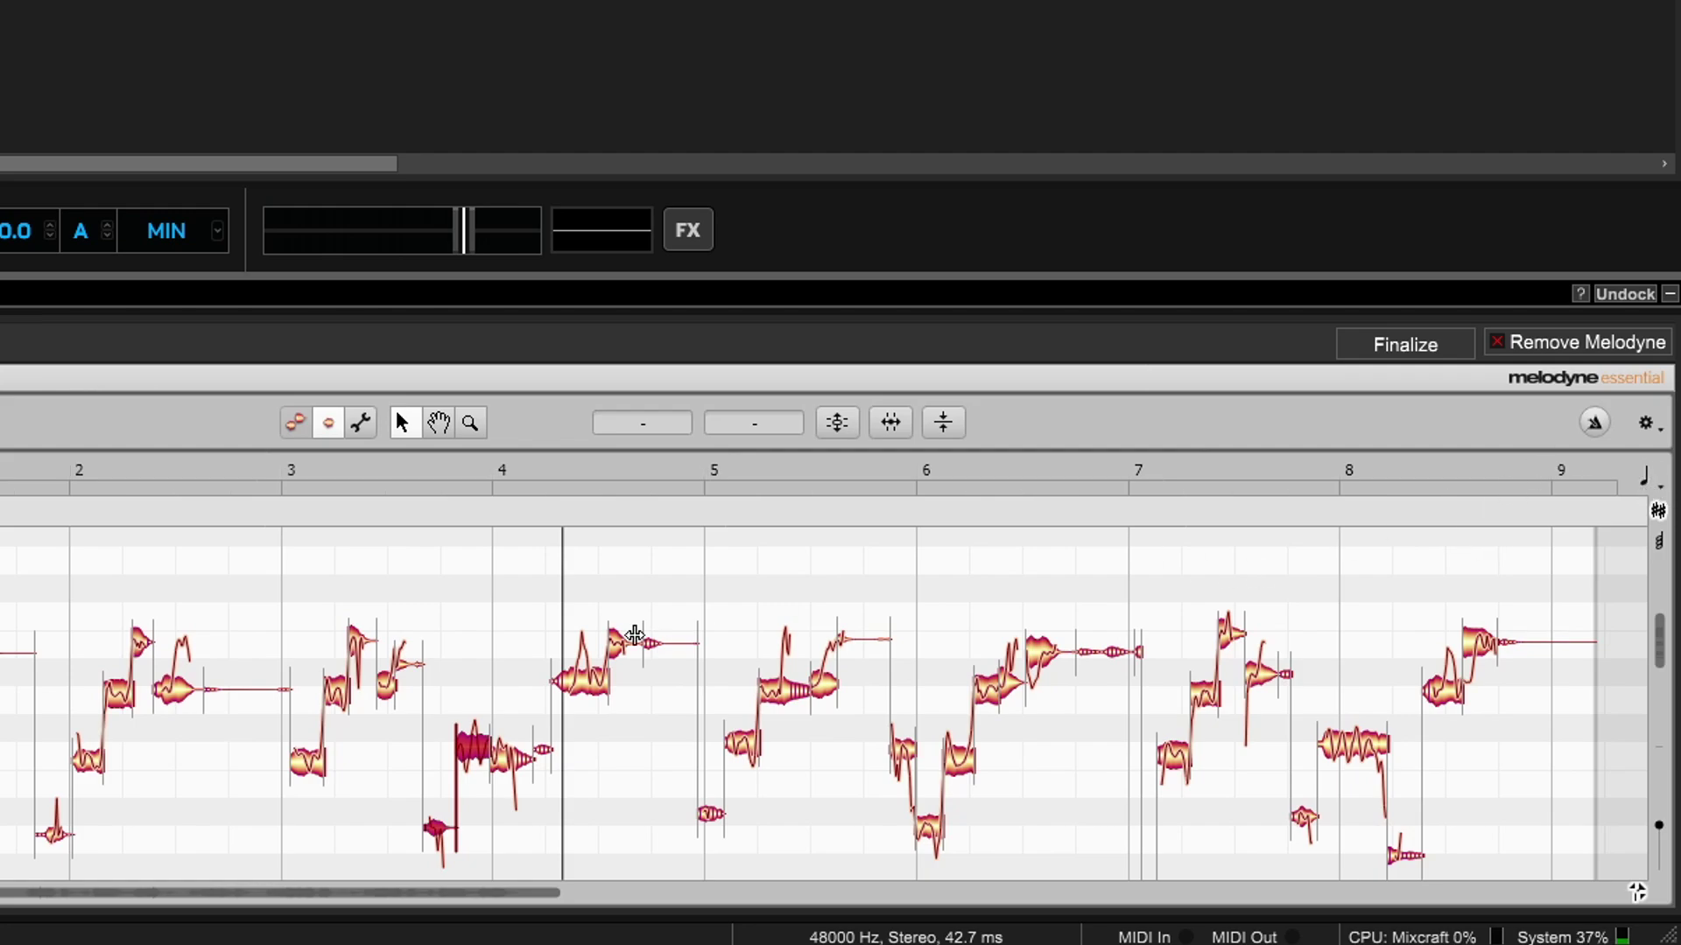
mouse_move(455, 748)
left_mouse_down()
mouse_move(406, 760)
mouse_move(488, 747)
mouse_move(447, 761)
mouse_move(463, 757)
left_mouse_up()
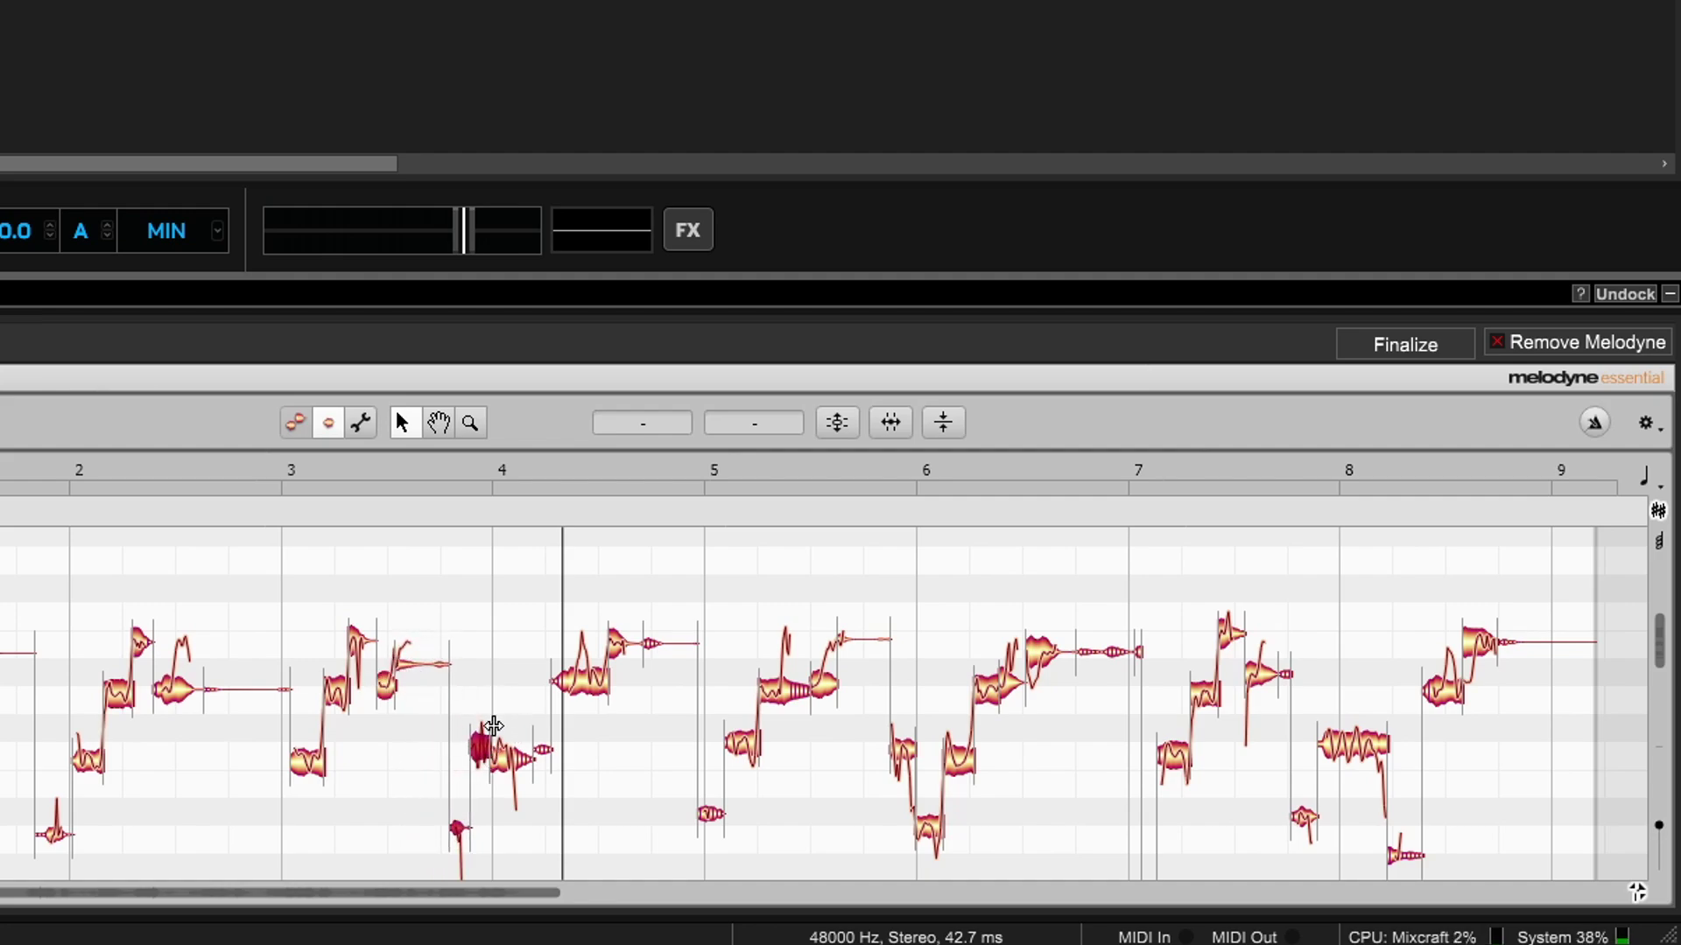
left_click_drag(480, 746, 419, 751)
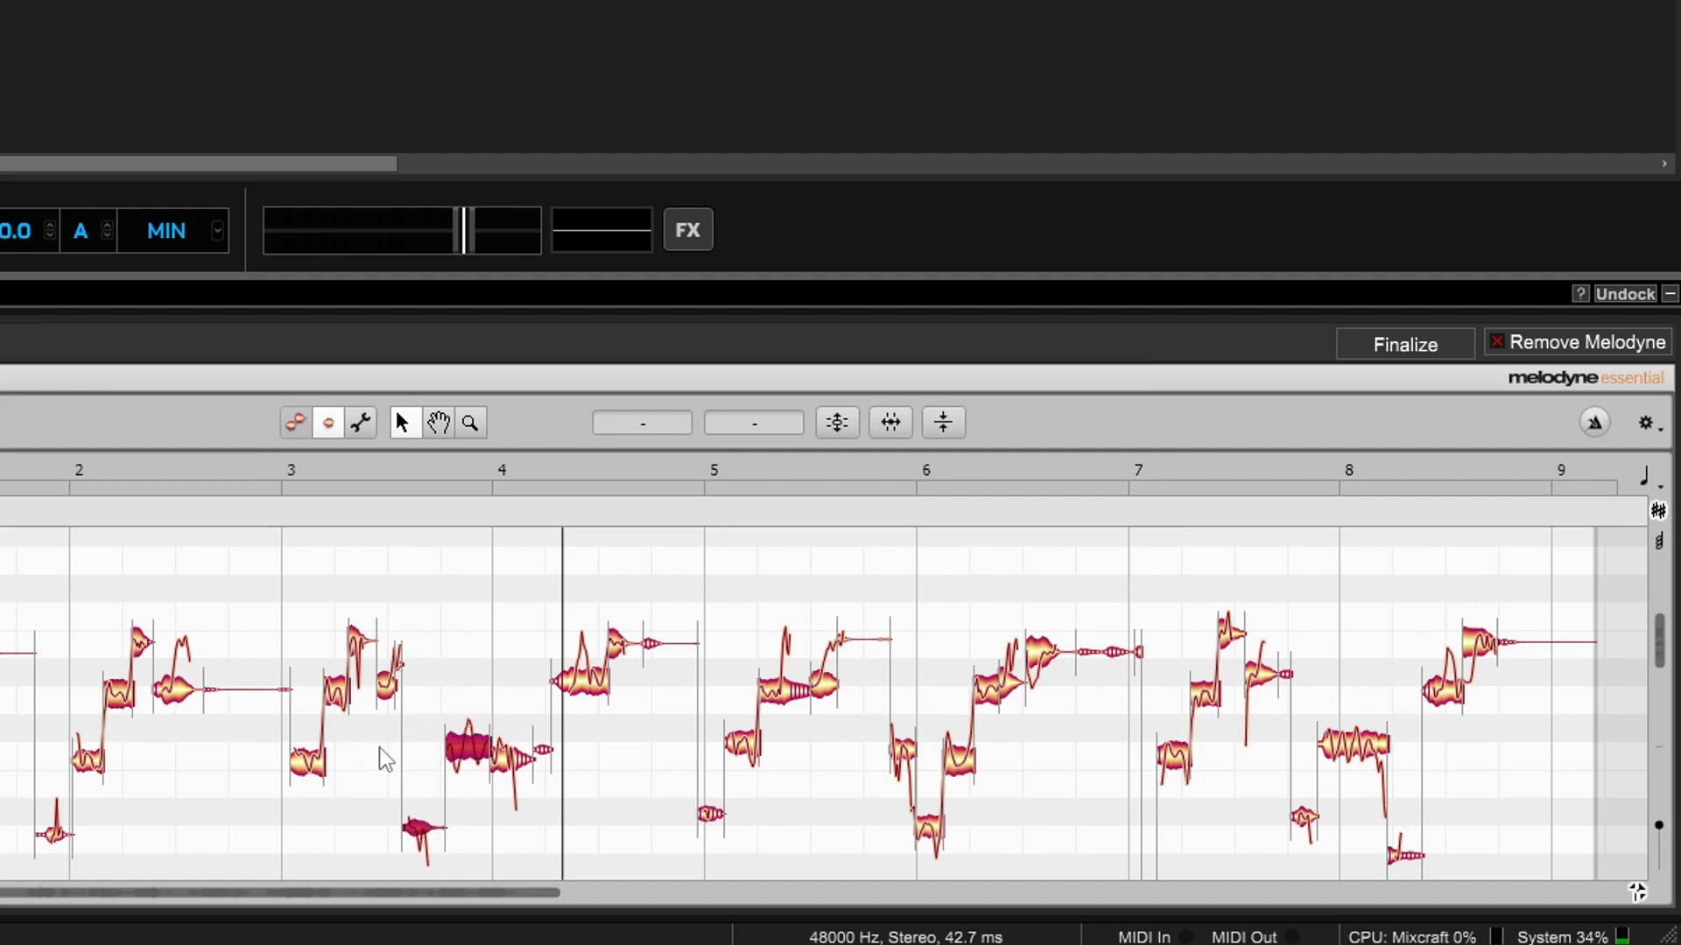
- Stretch the start of the C4 note at bar 3 to the bar line and play the passage
left_click(312, 774)
left_click_drag(291, 763, 302, 764)
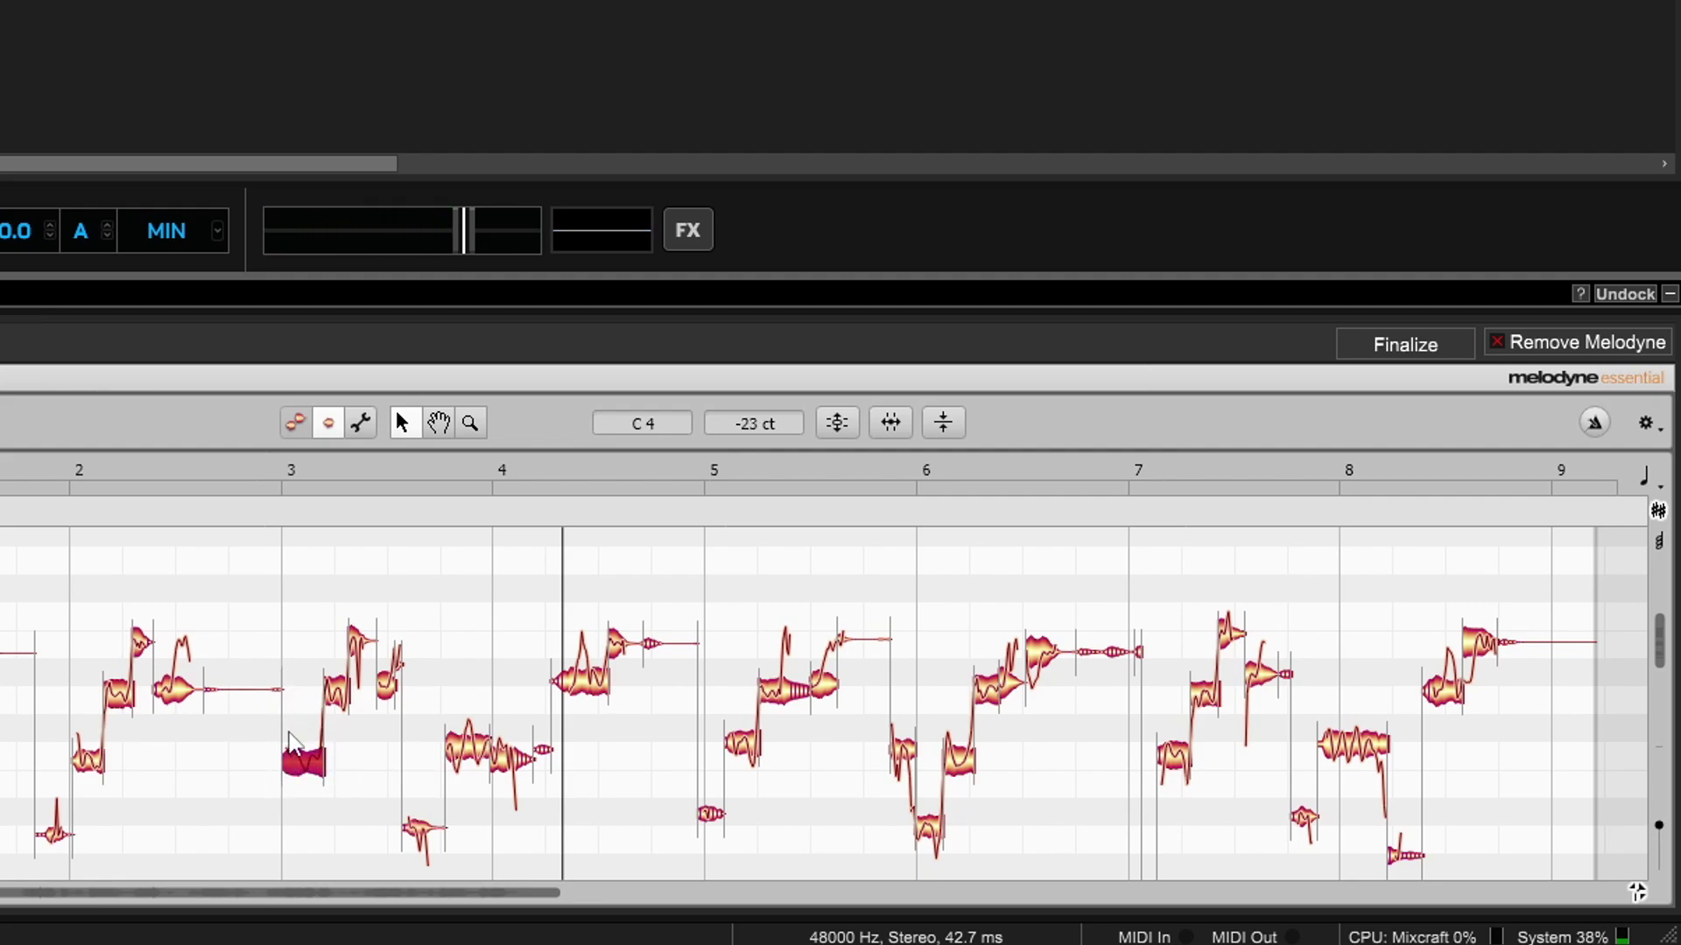
left_click(240, 477)
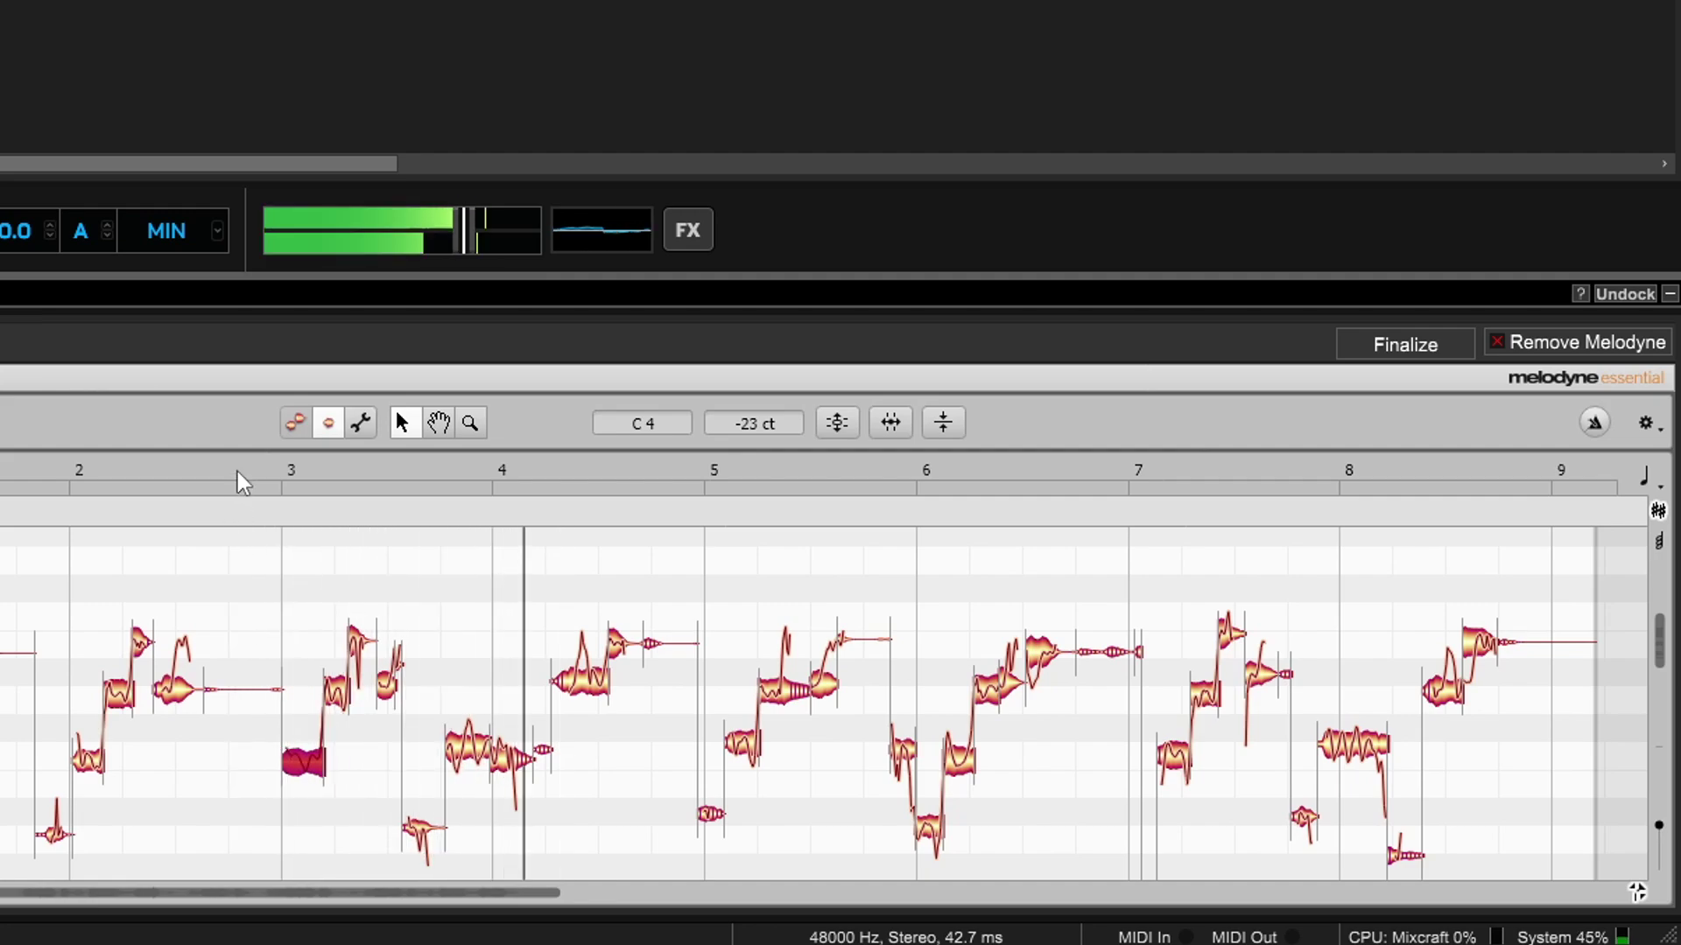
key("space")
left_click(604, 732)
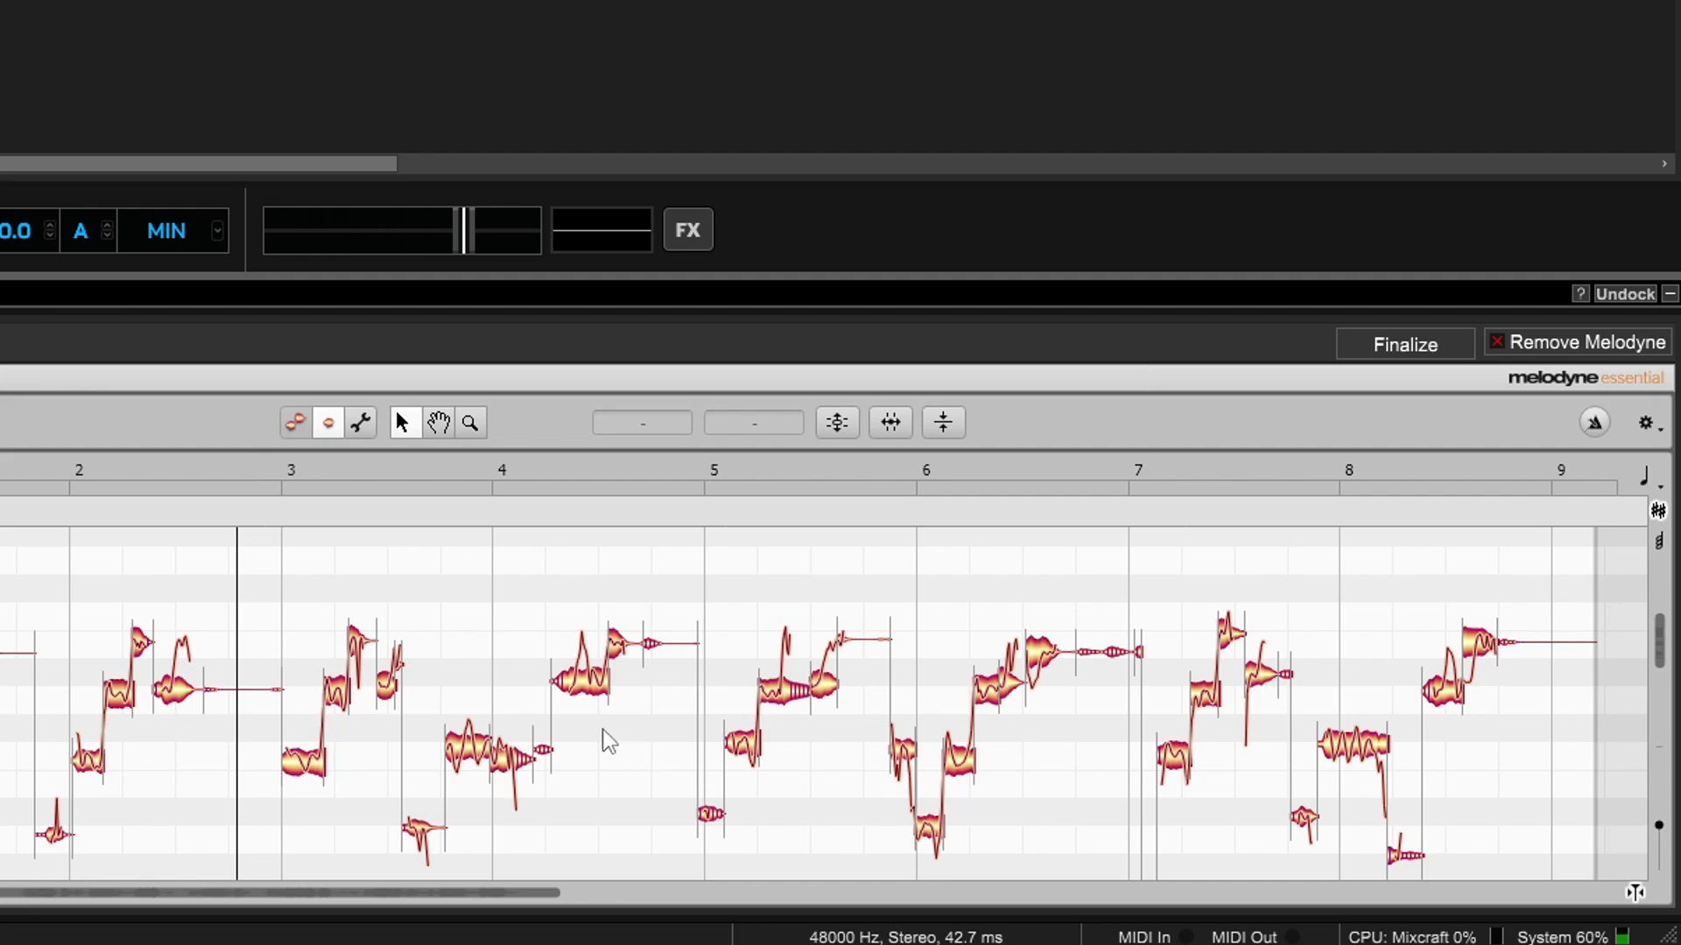
- Set the pitch deviation of the C4 note at bar 3 to 0 cents and play the passage
left_click(307, 771)
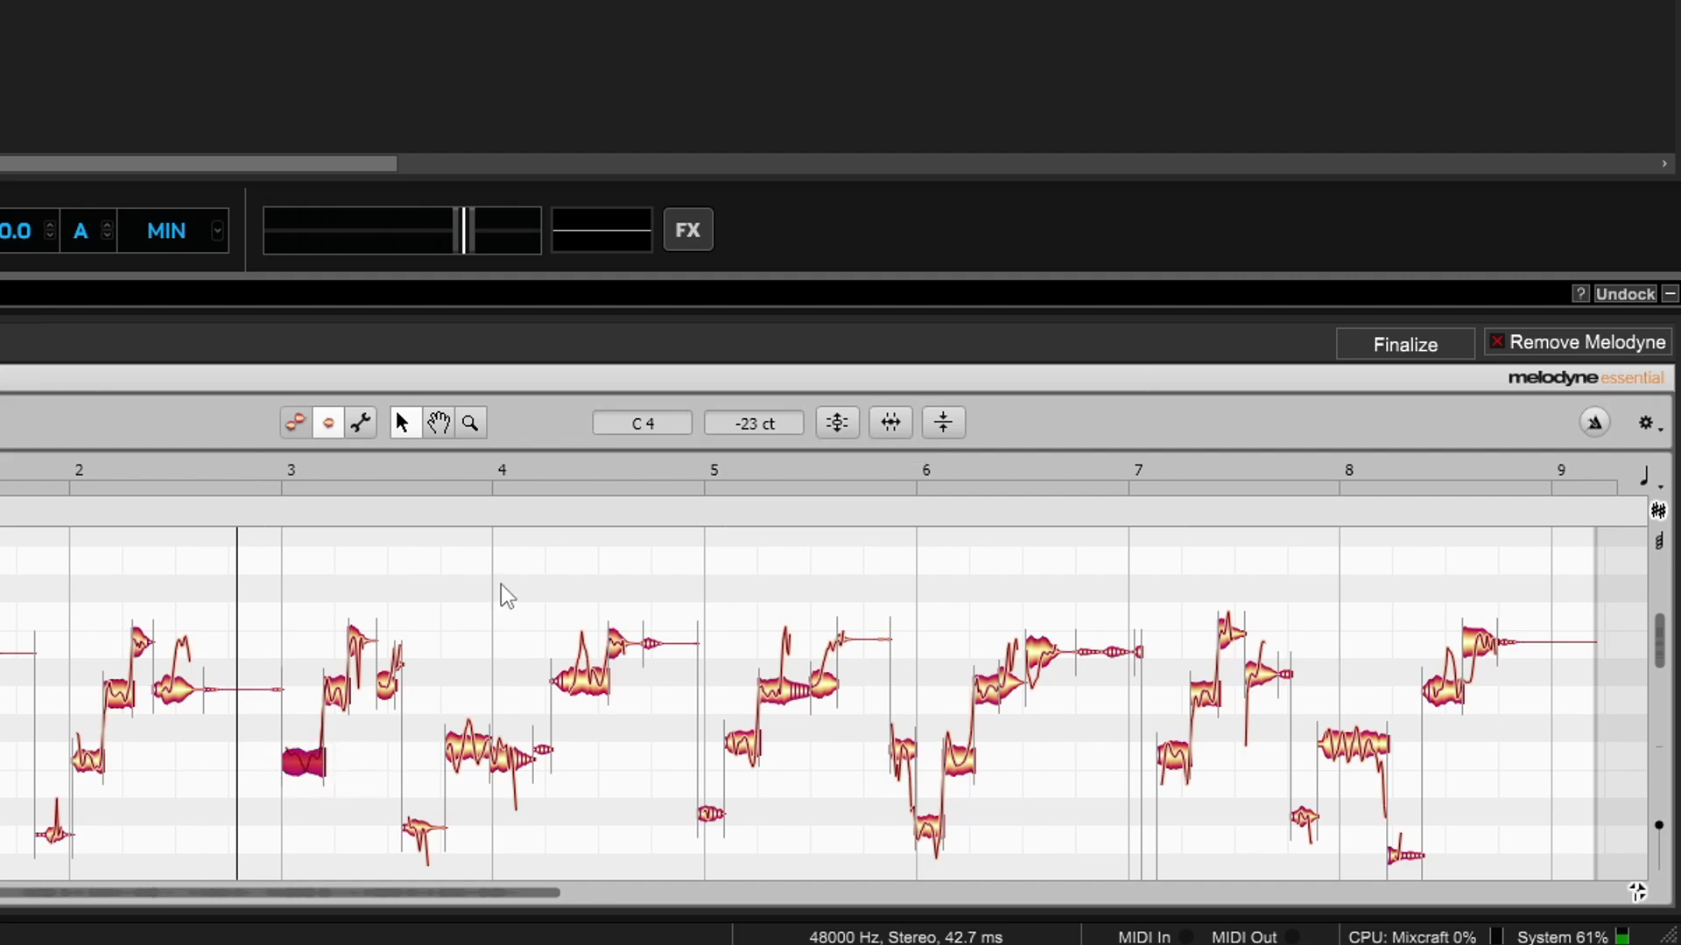
mouse_move(780, 423)
left_mouse_down()
mouse_move(698, 432)
mouse_move(749, 438)
mouse_move(769, 351)
mouse_move(769, 428)
left_mouse_up()
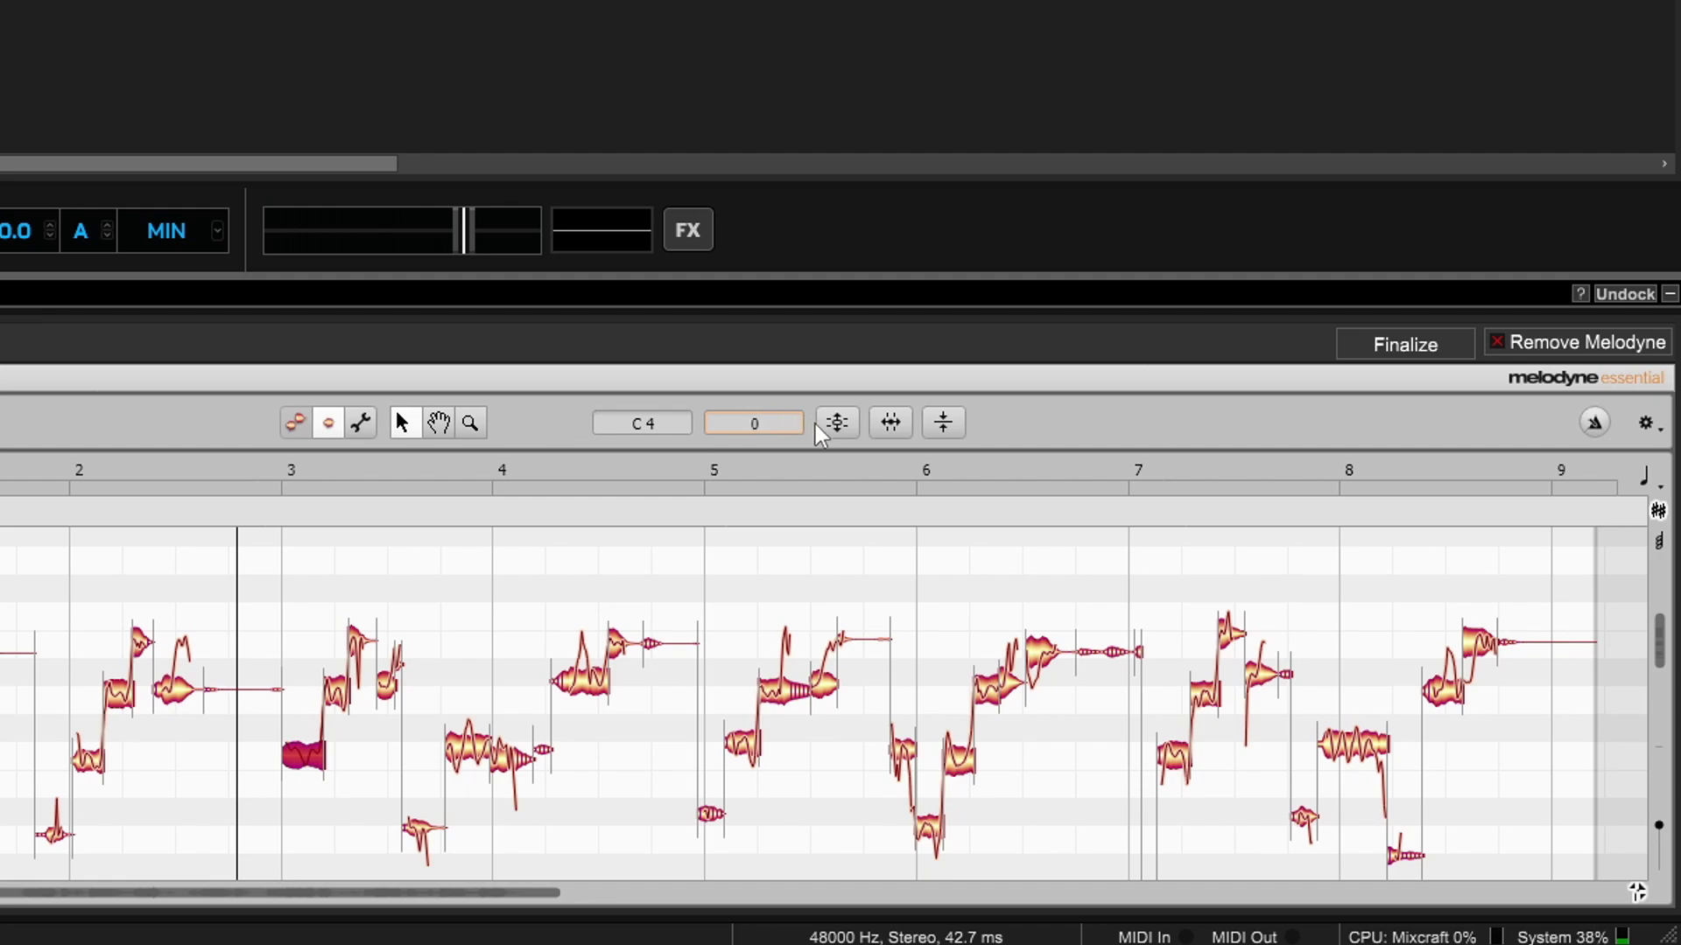
key("Return")
key("space")
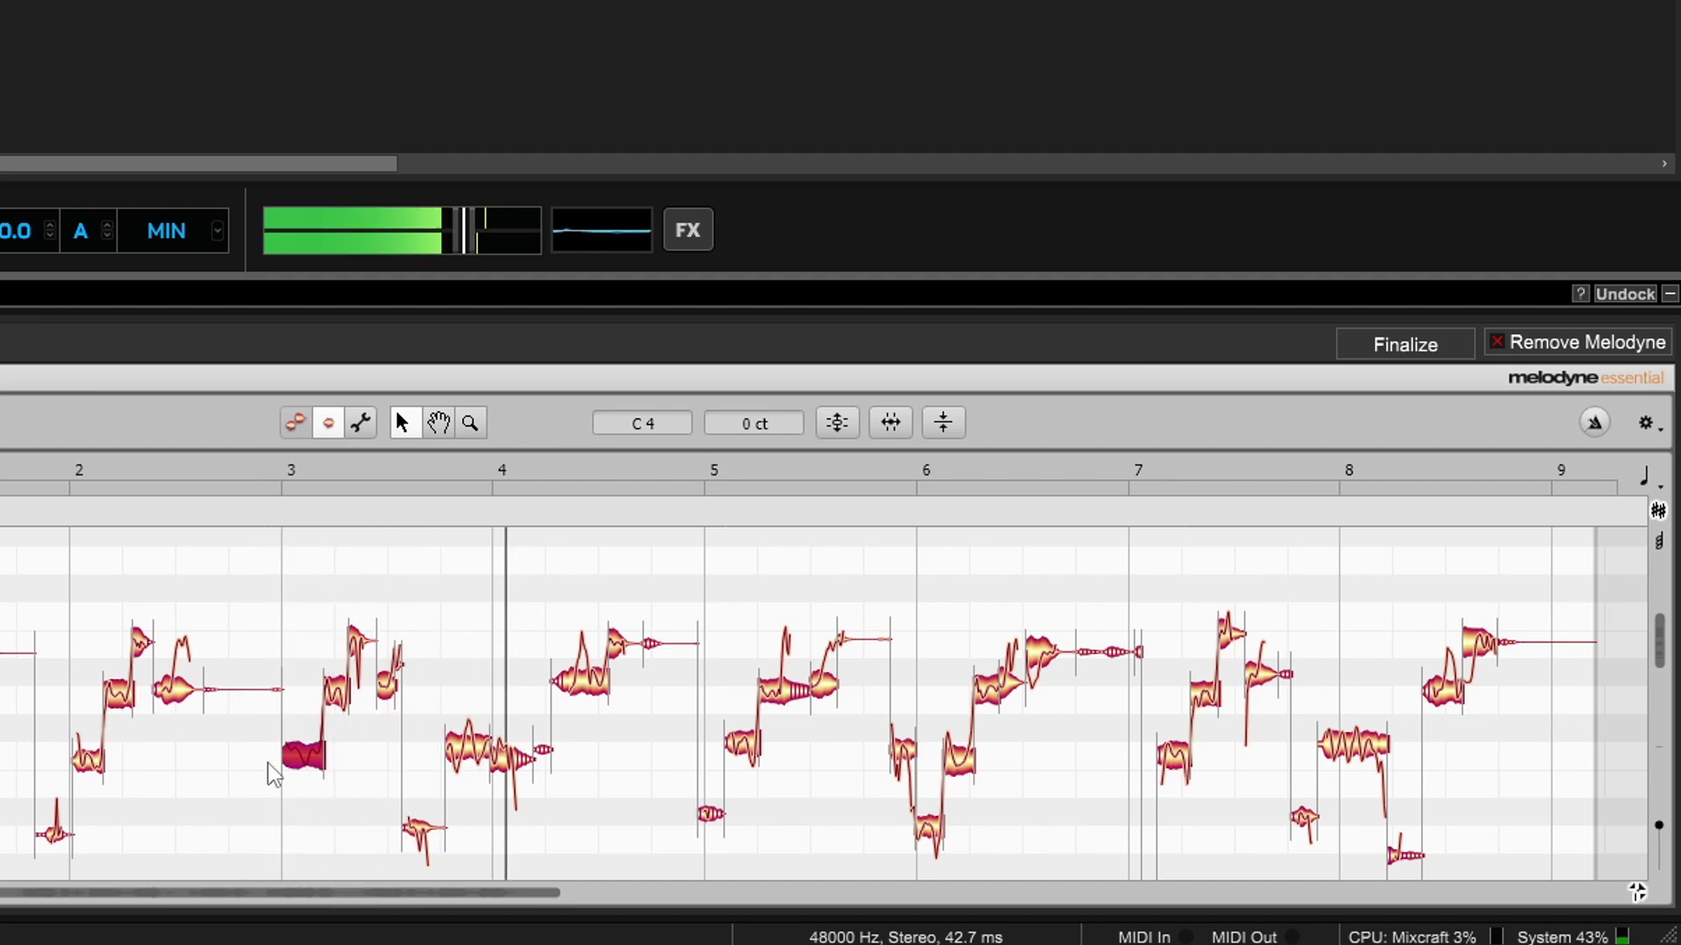
key("space")
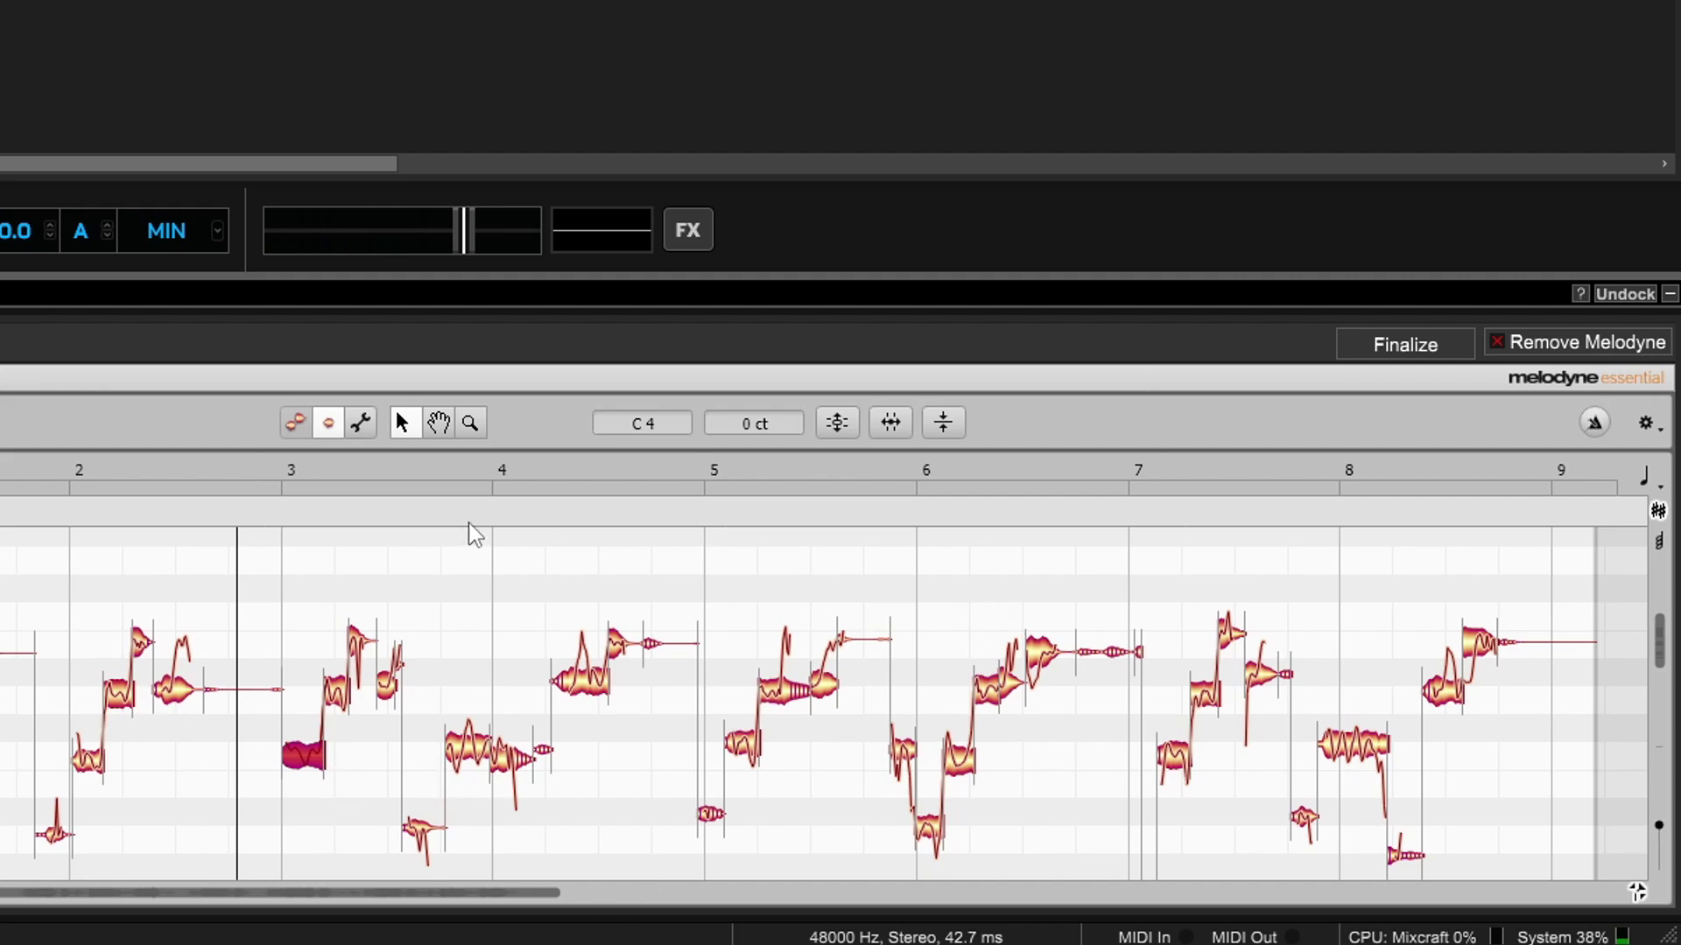
right_click(481, 623)
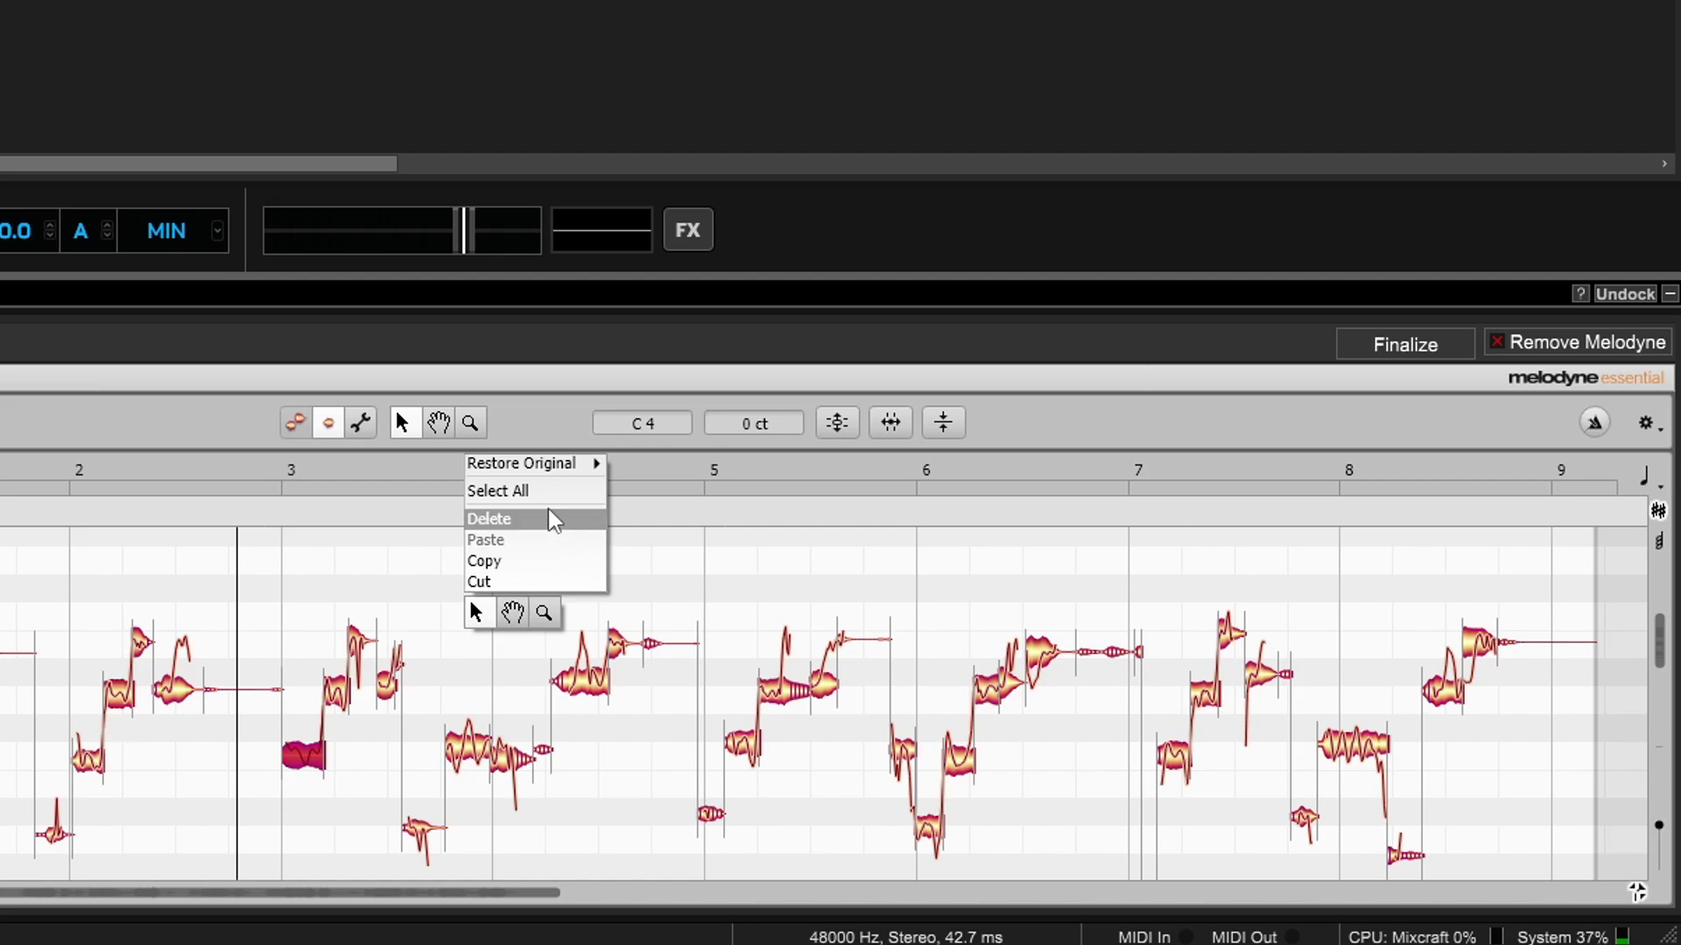
left_click(536, 491)
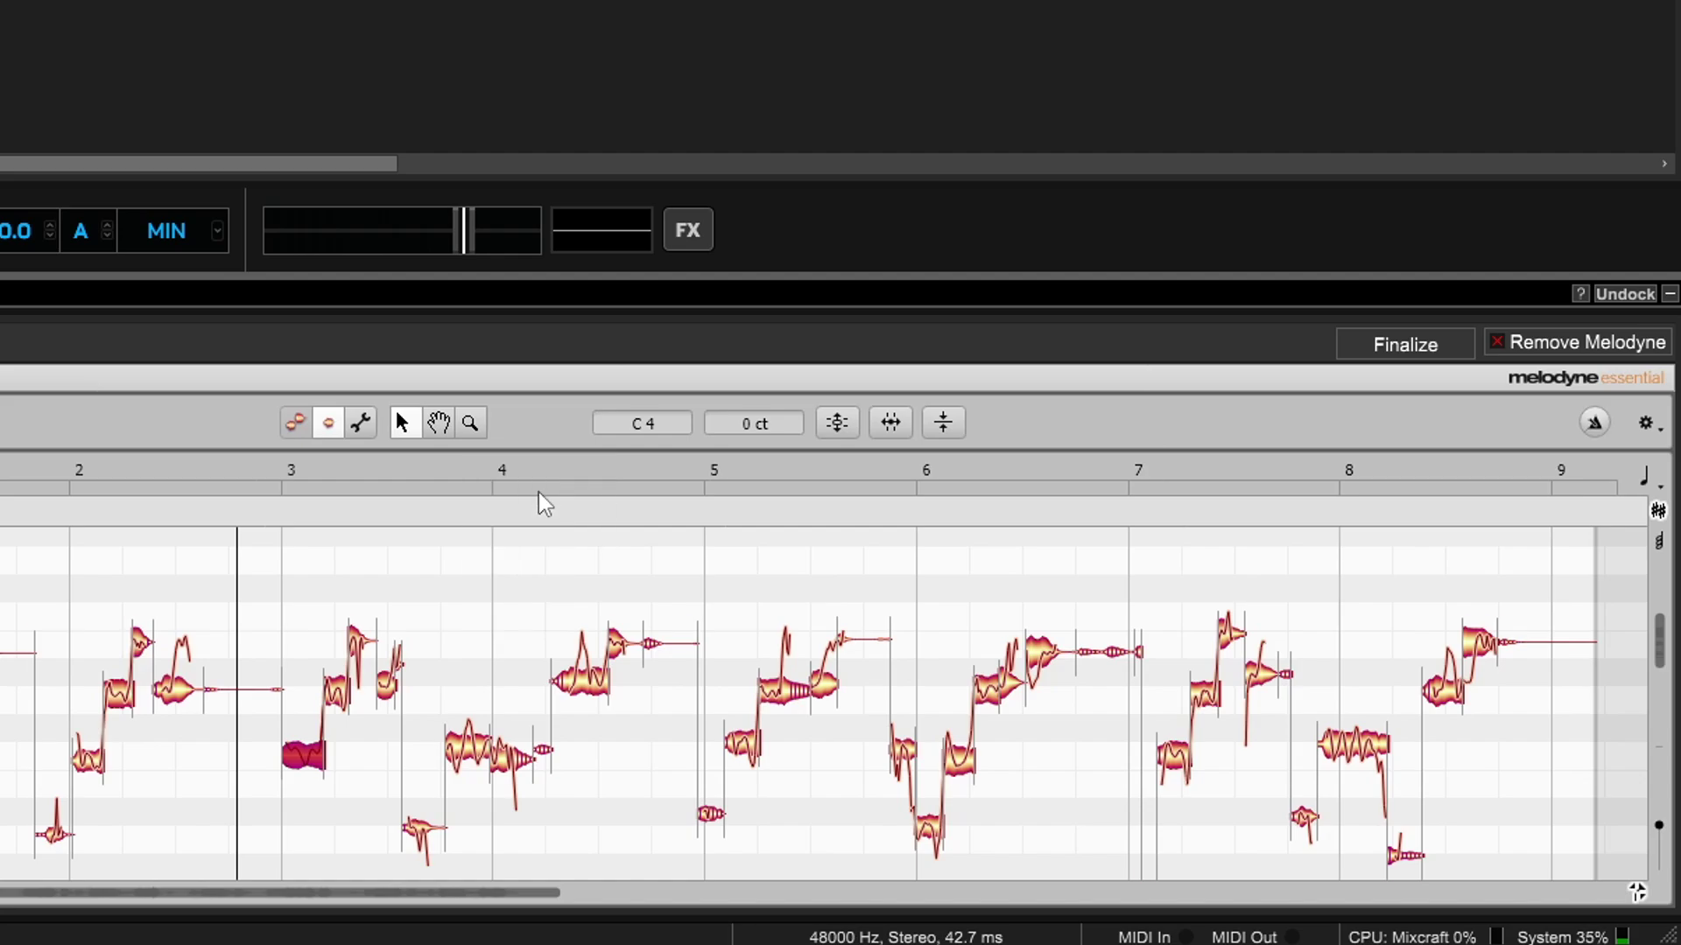
left_click(497, 580)
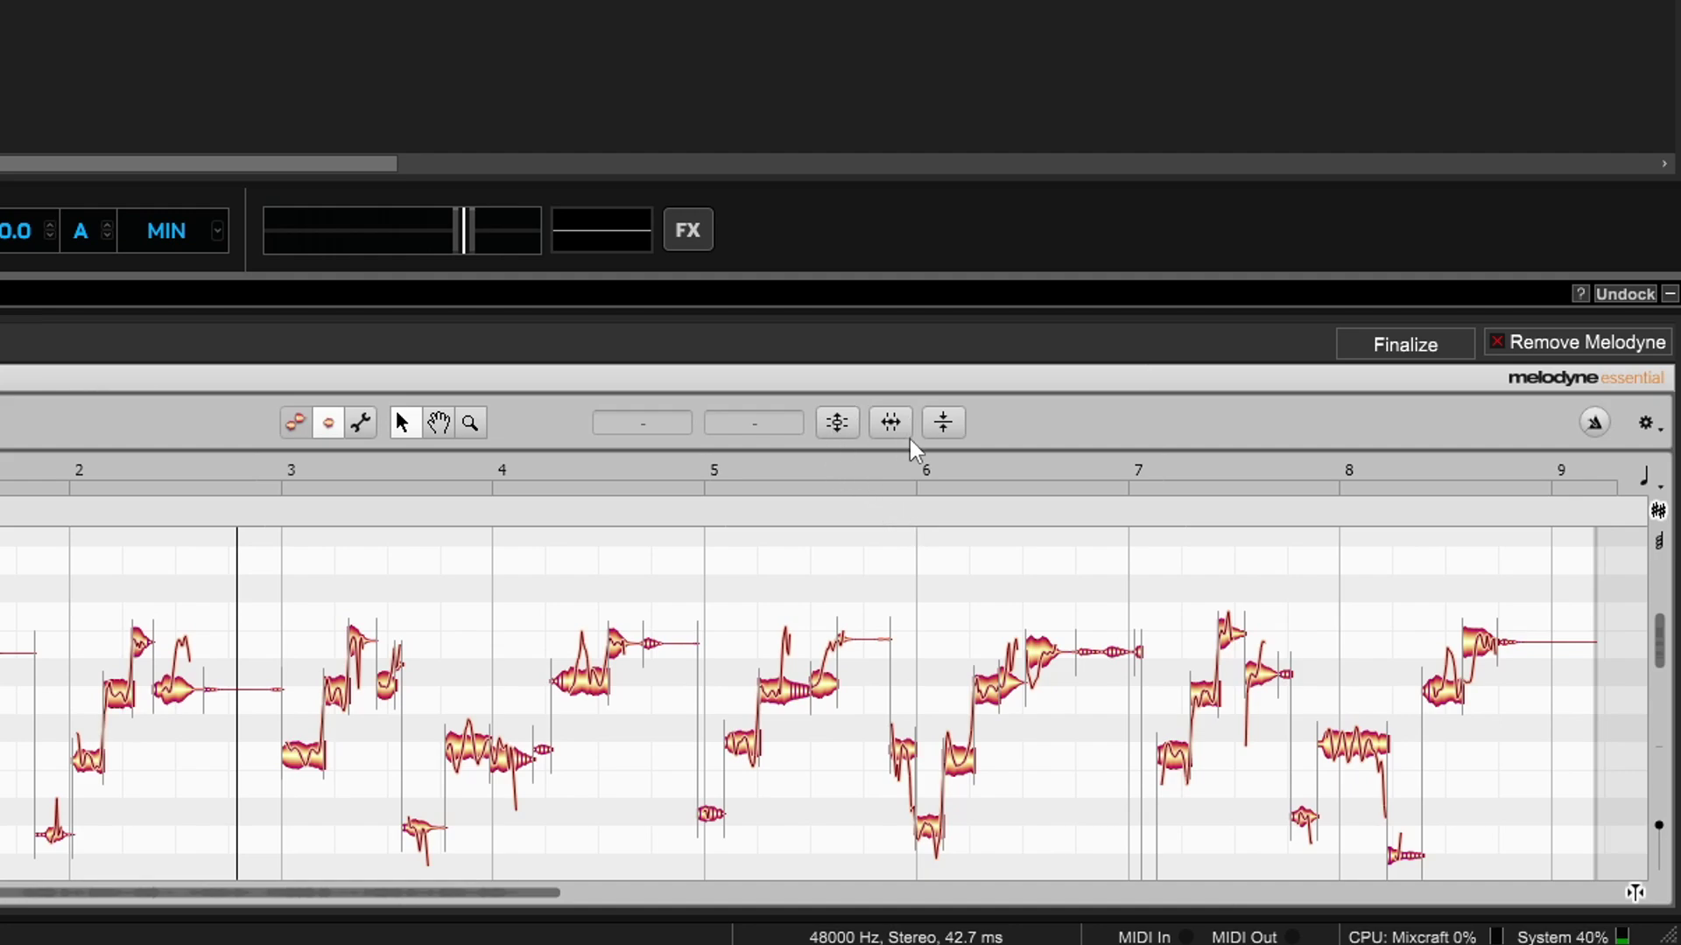
- Correct the pitch of all notes with Pitch Center and Pitch Drift both at 100%
left_click(837, 424)
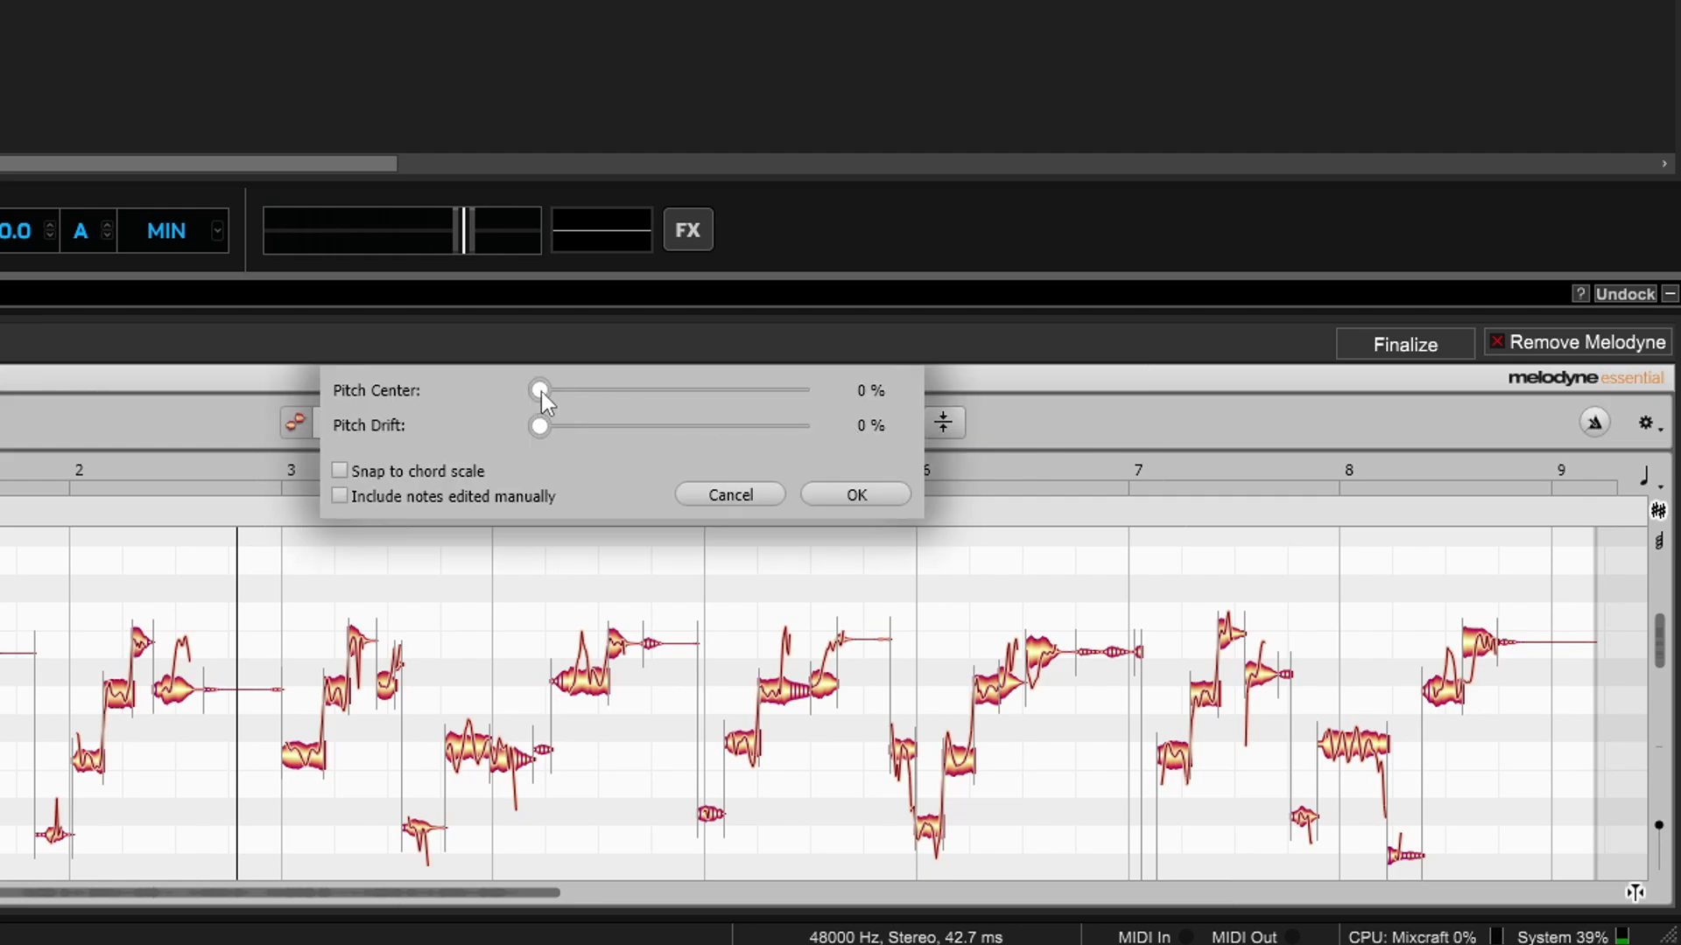
left_click_drag(541, 392, 714, 408)
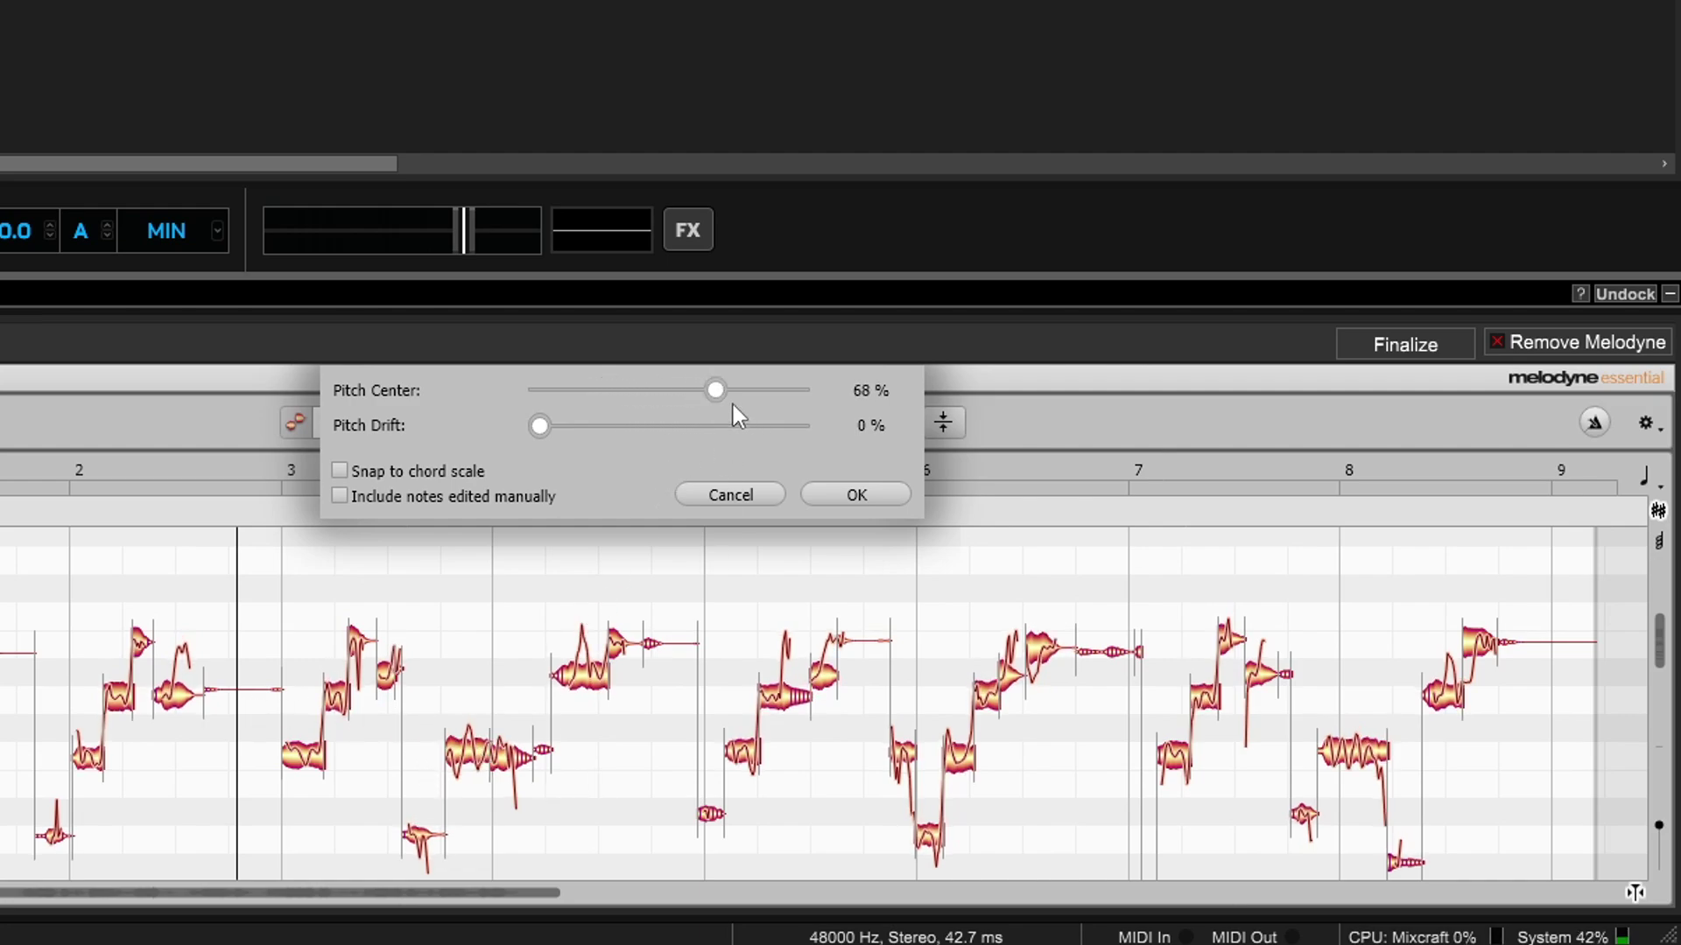
left_click_drag(716, 392, 544, 390)
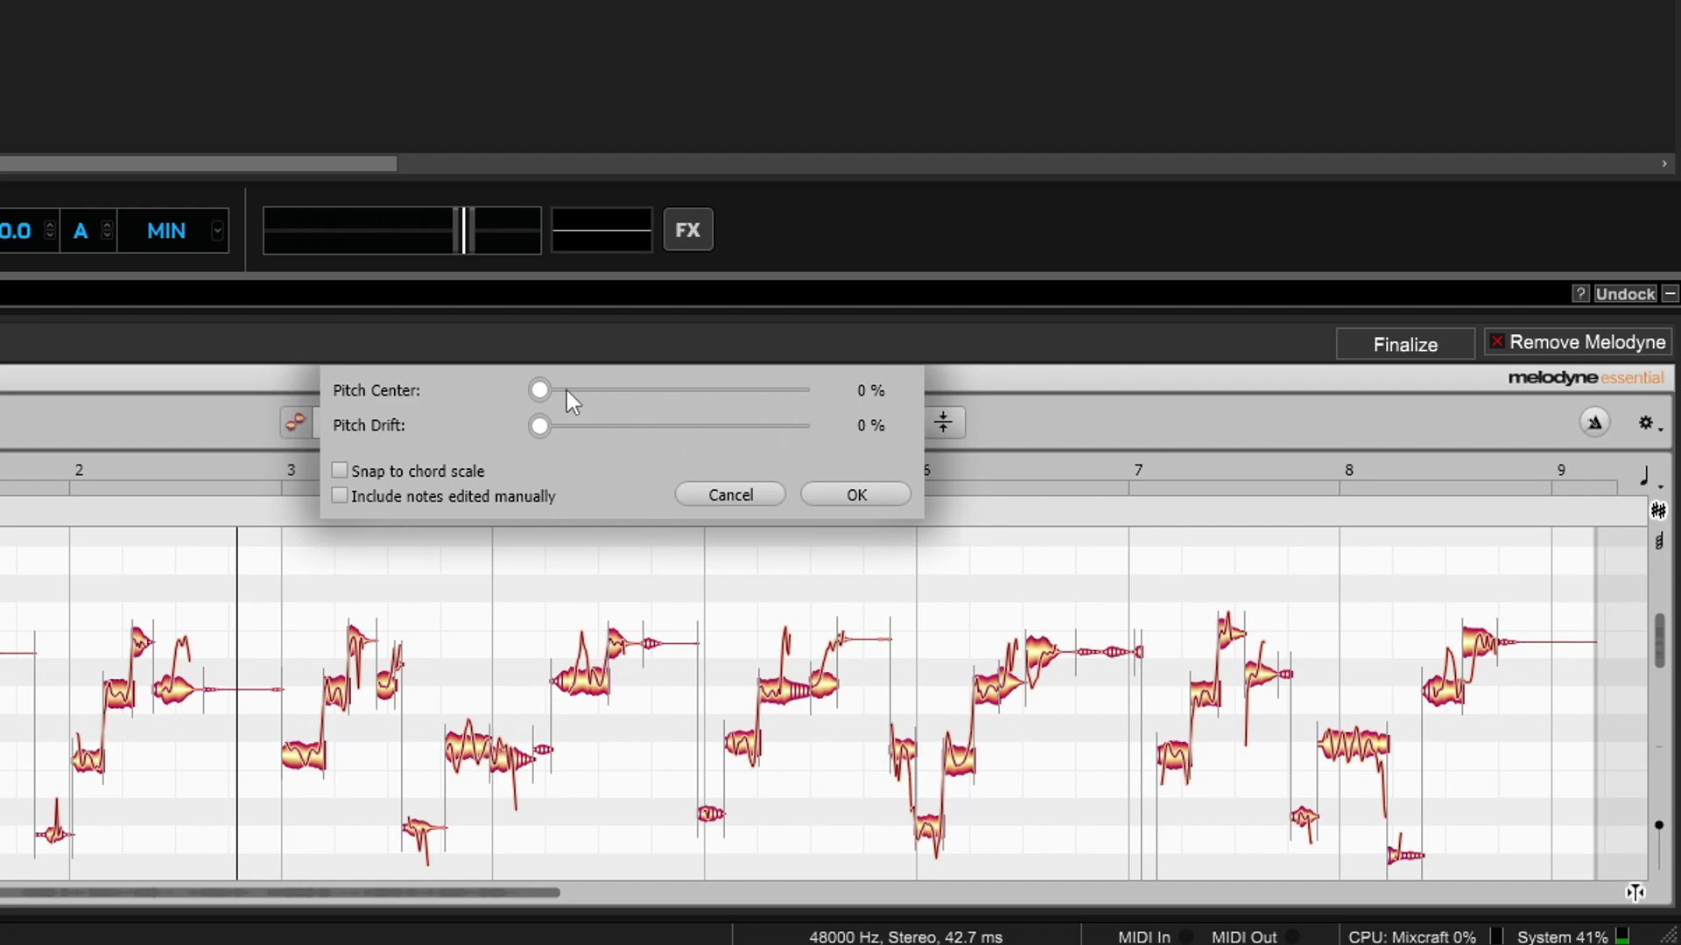
left_click_drag(545, 393, 599, 388)
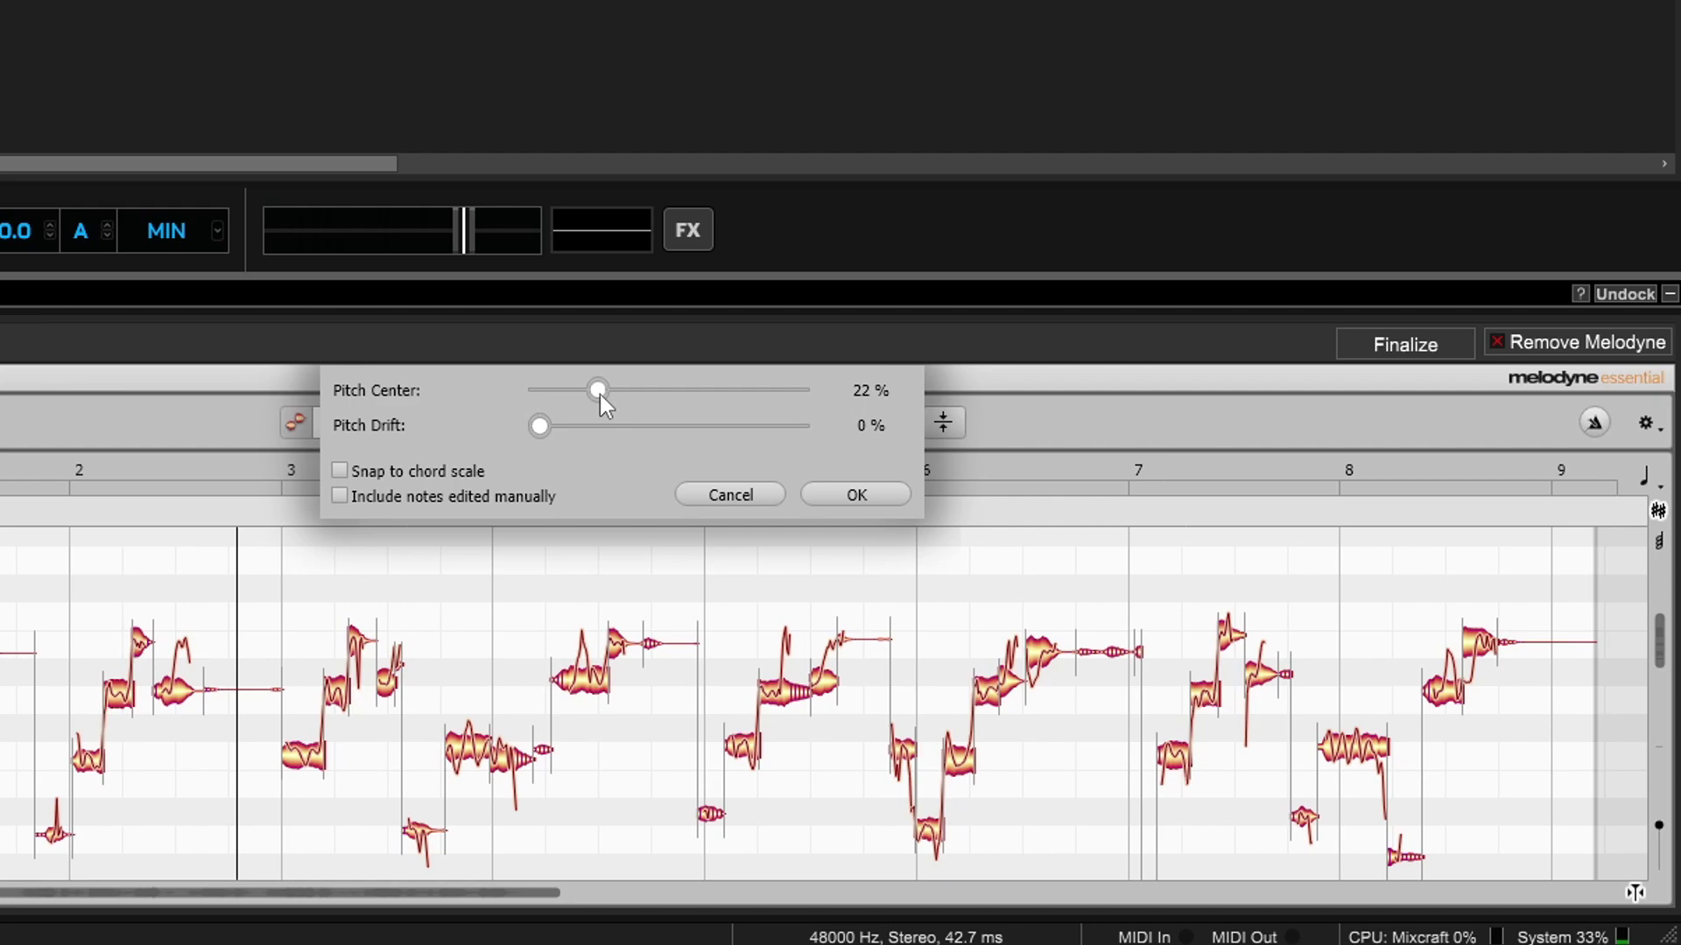
left_click_drag(601, 394, 958, 401)
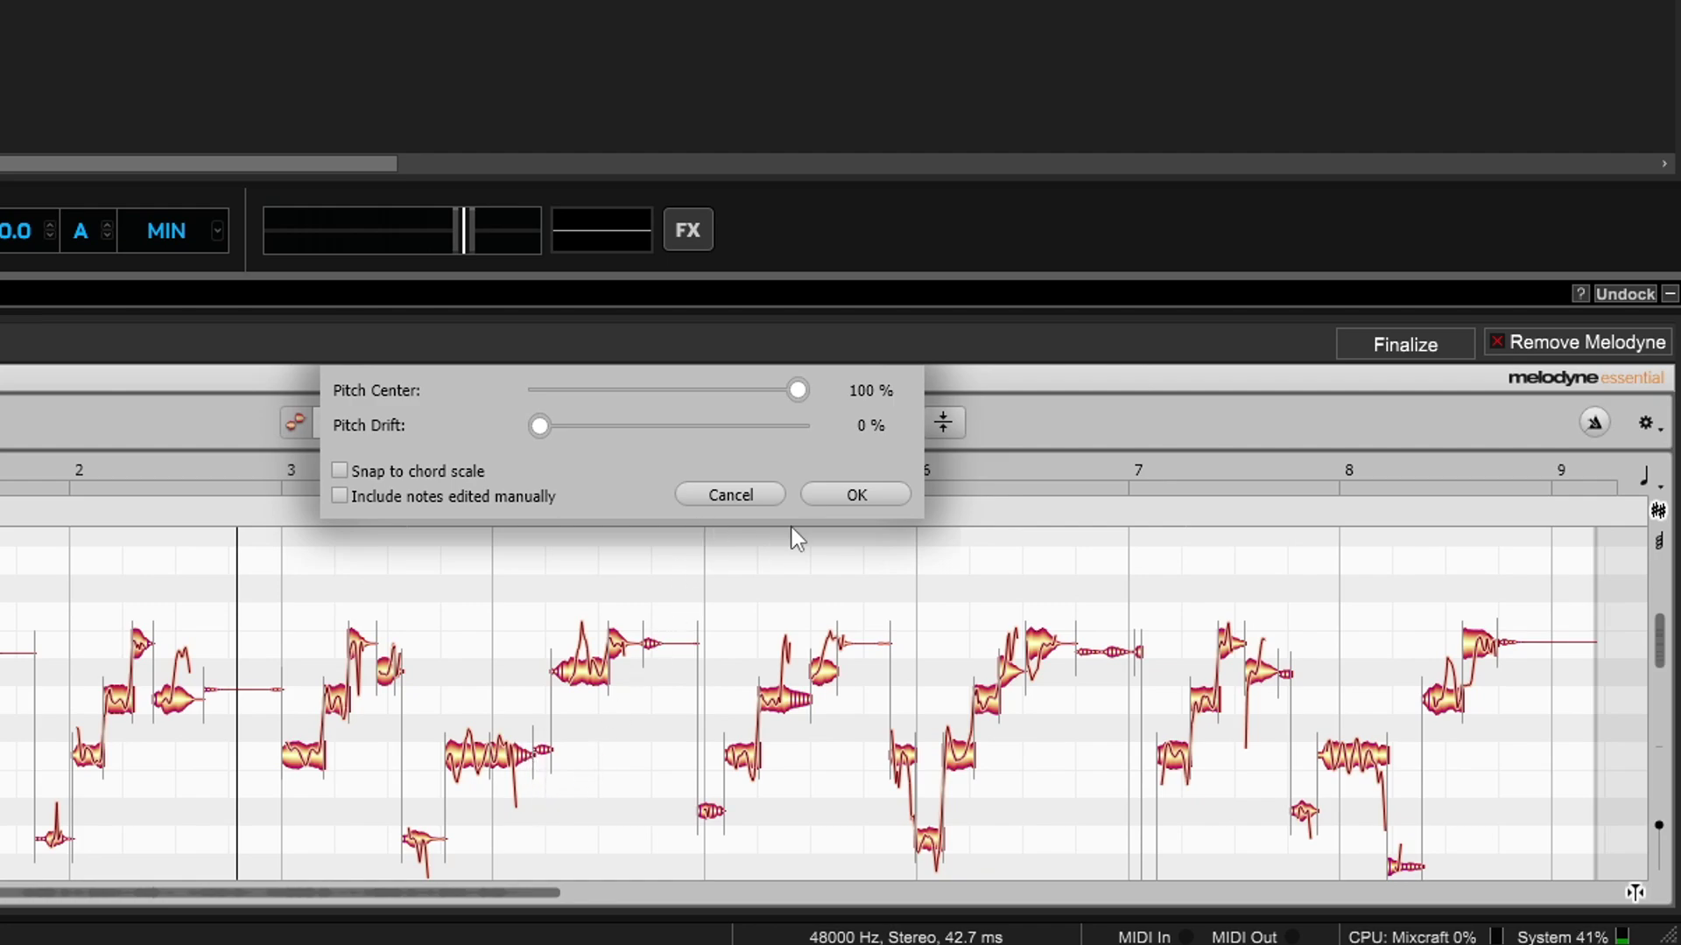
left_click_drag(539, 425, 896, 410)
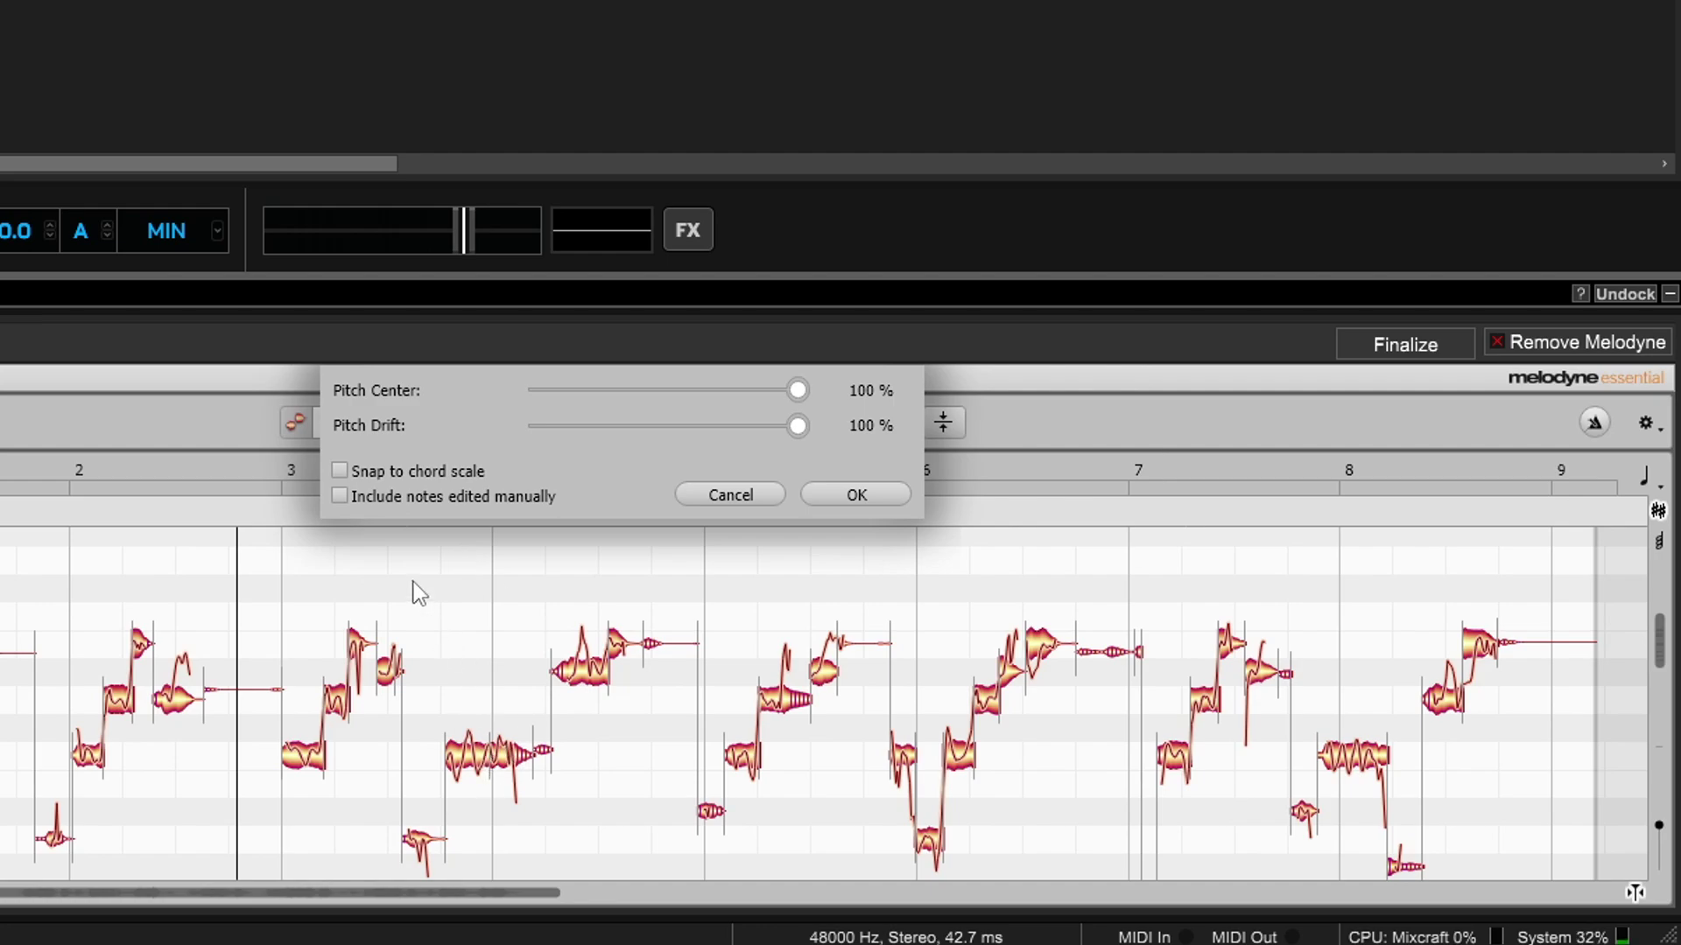
left_click(886, 503)
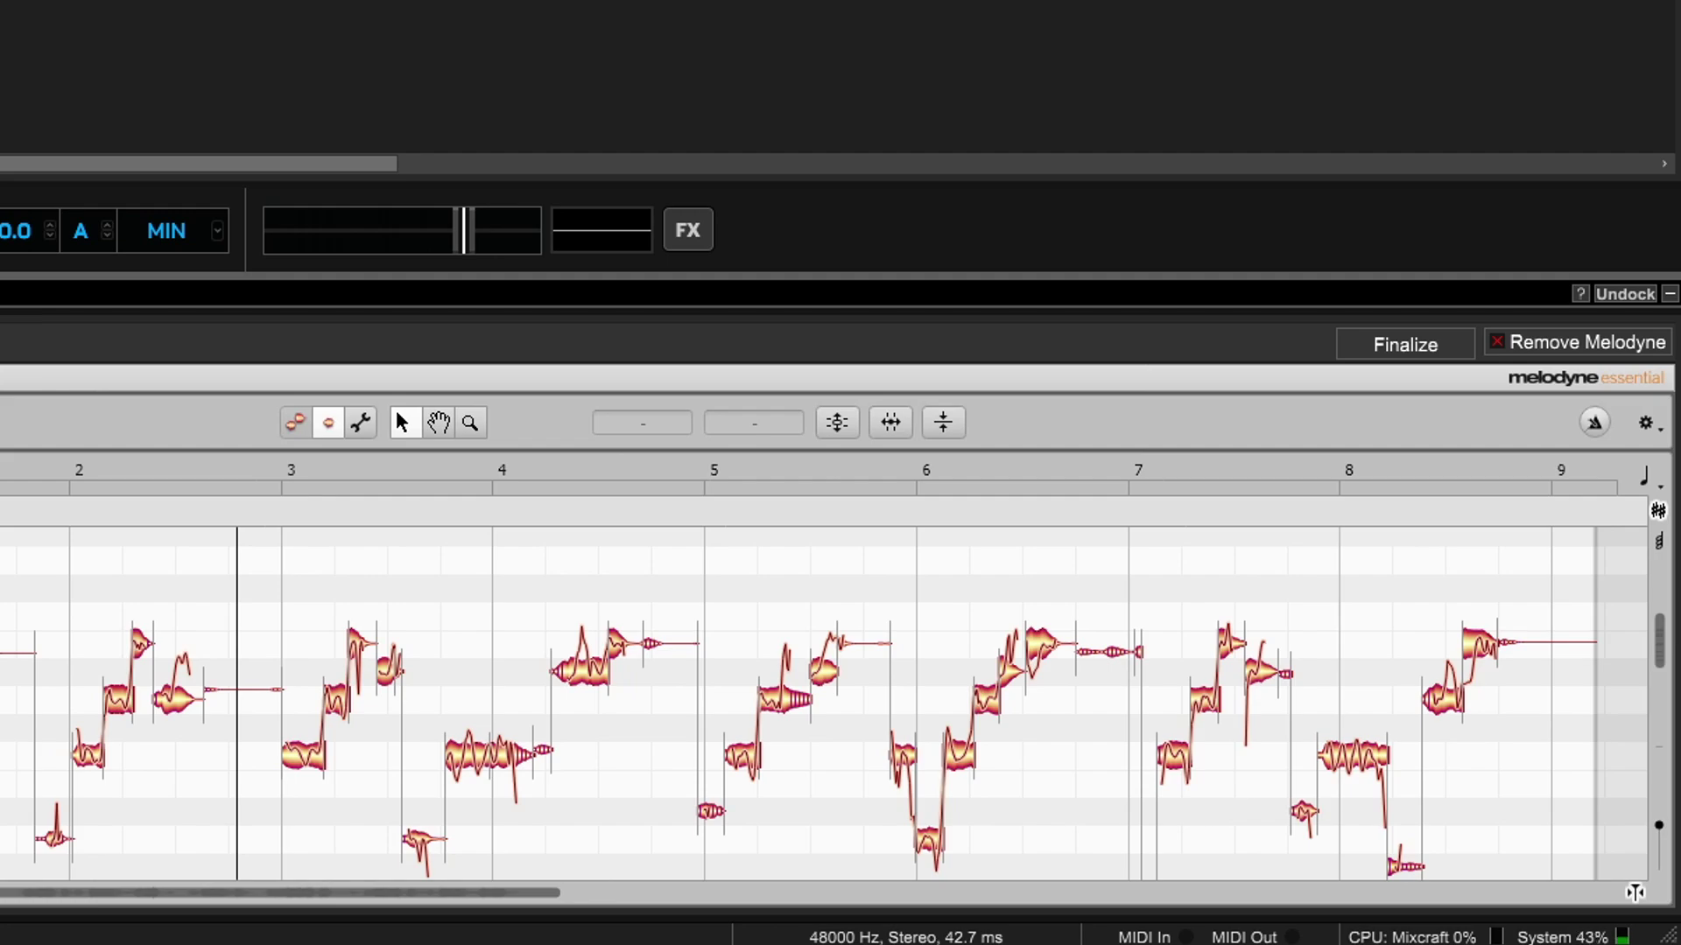
- Play the vocal with the macro's pitch correction and compare it with the version before the macro
key("space")
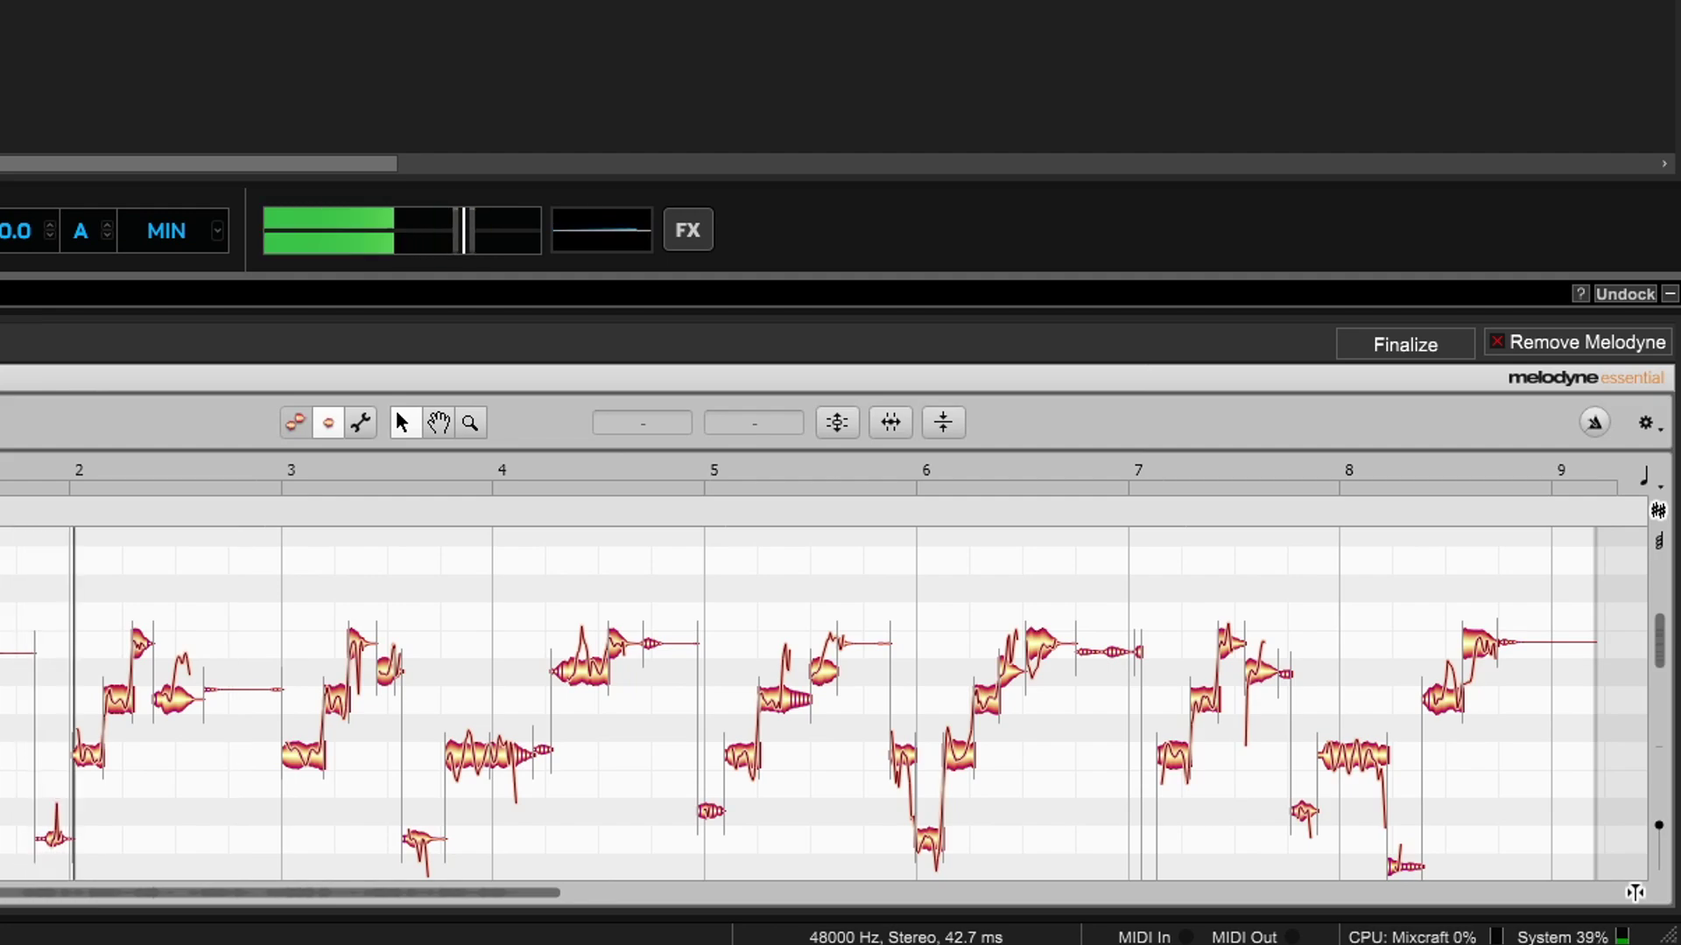
key("space")
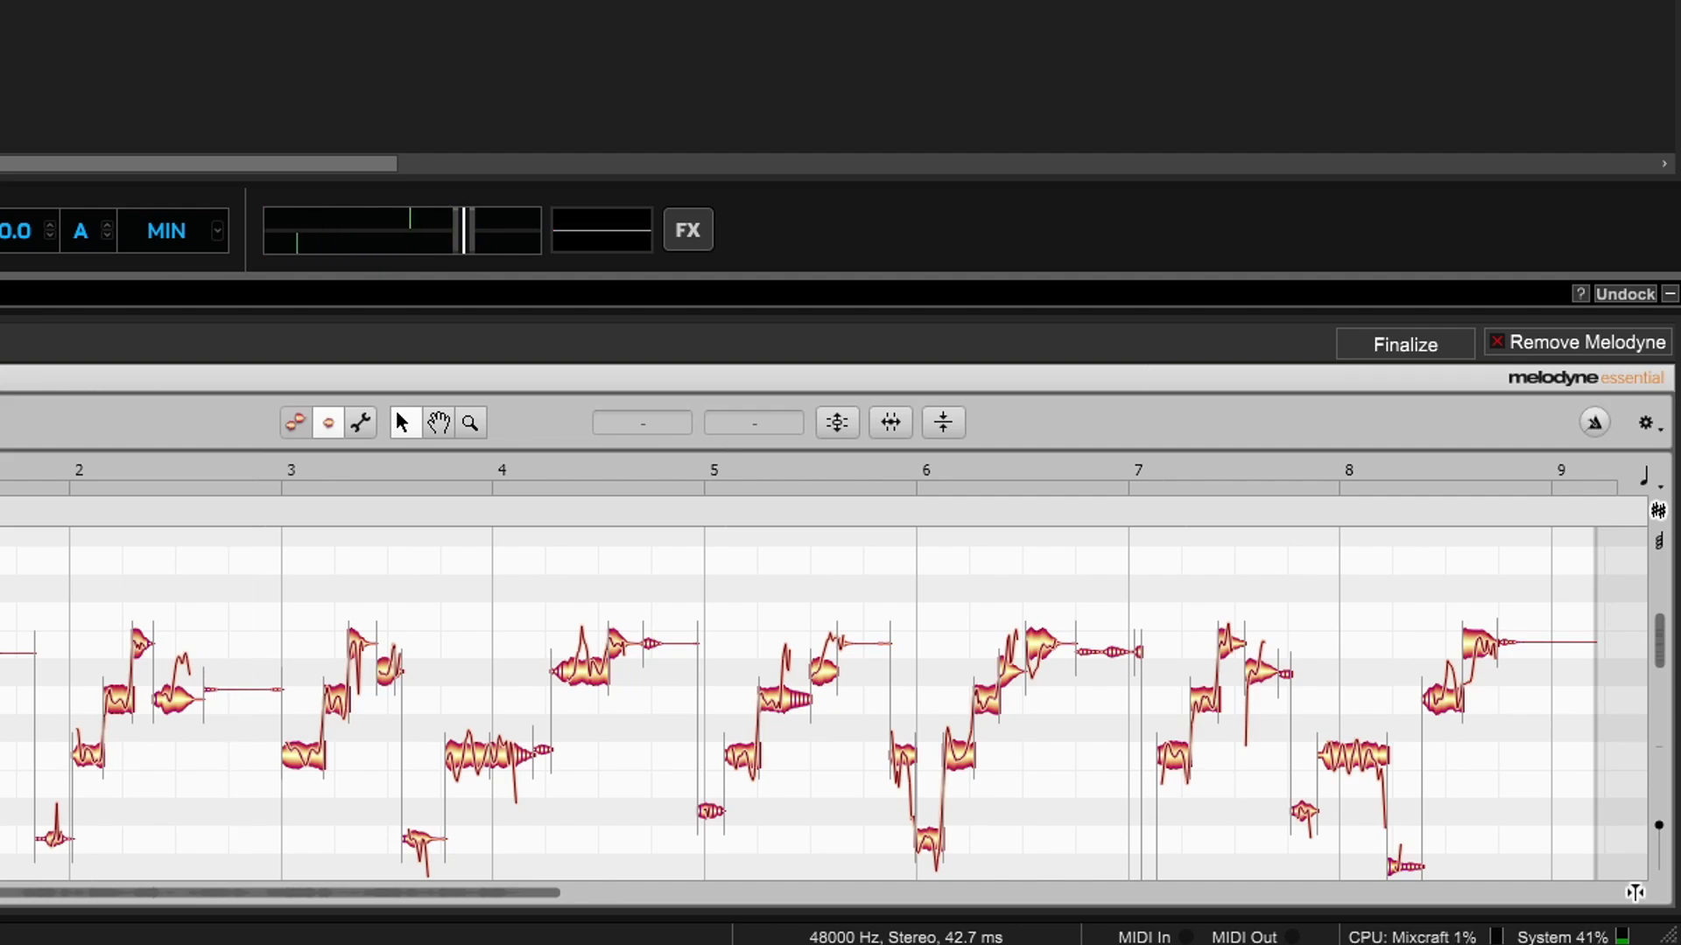
key("space")
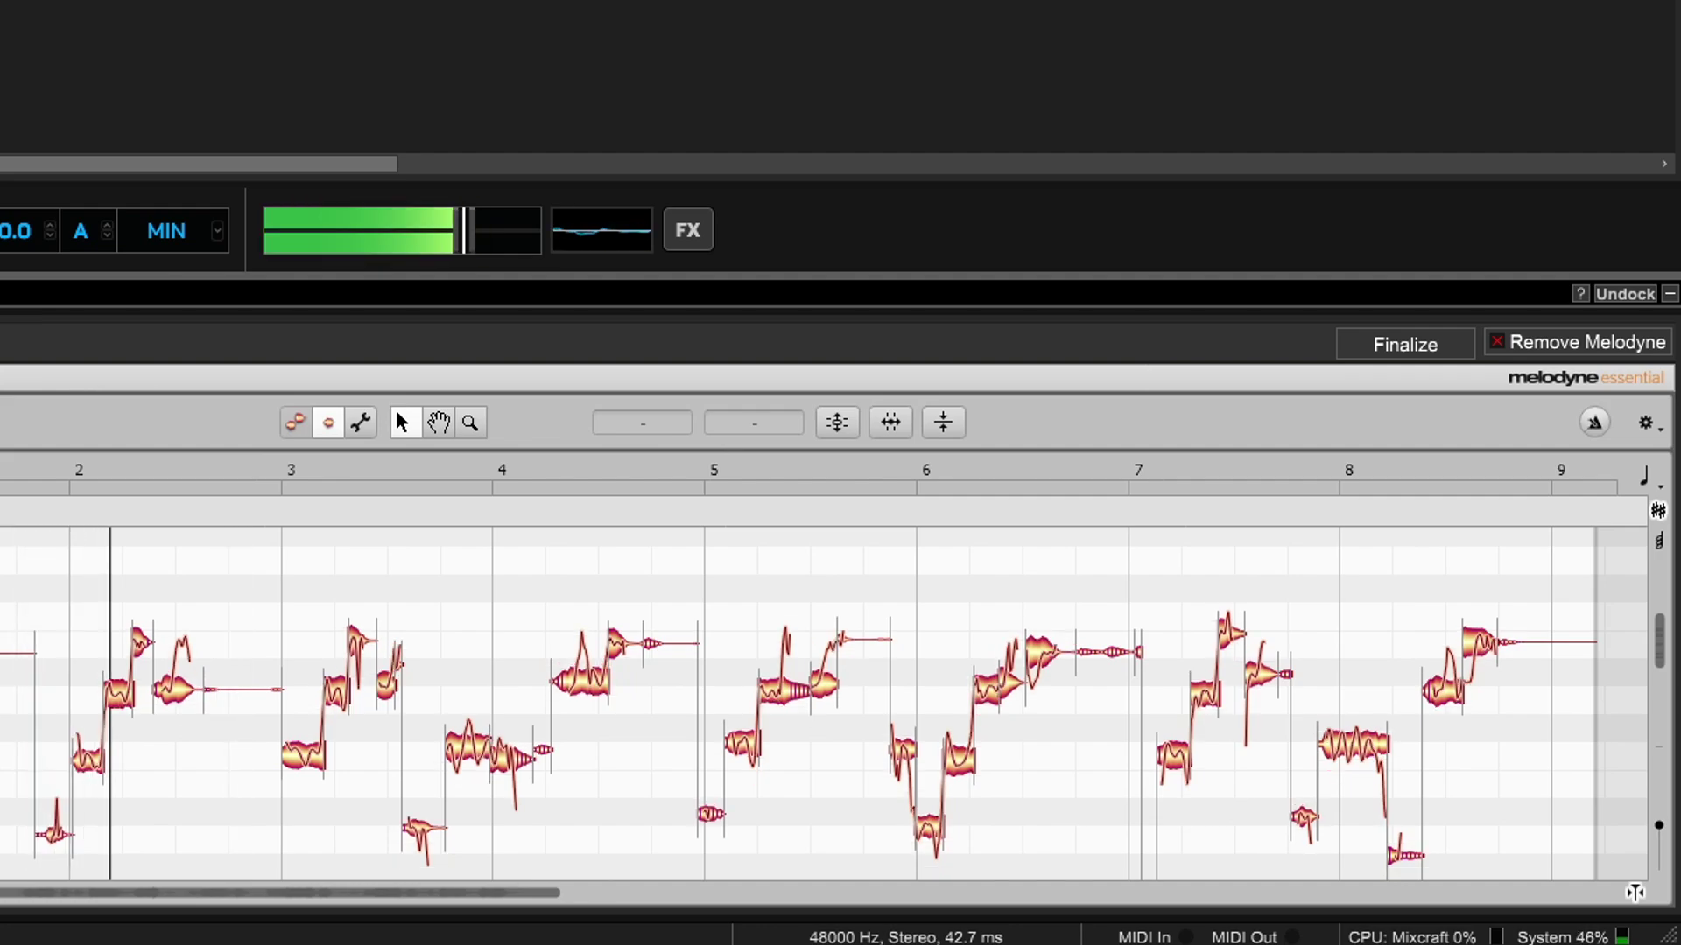
key("space")
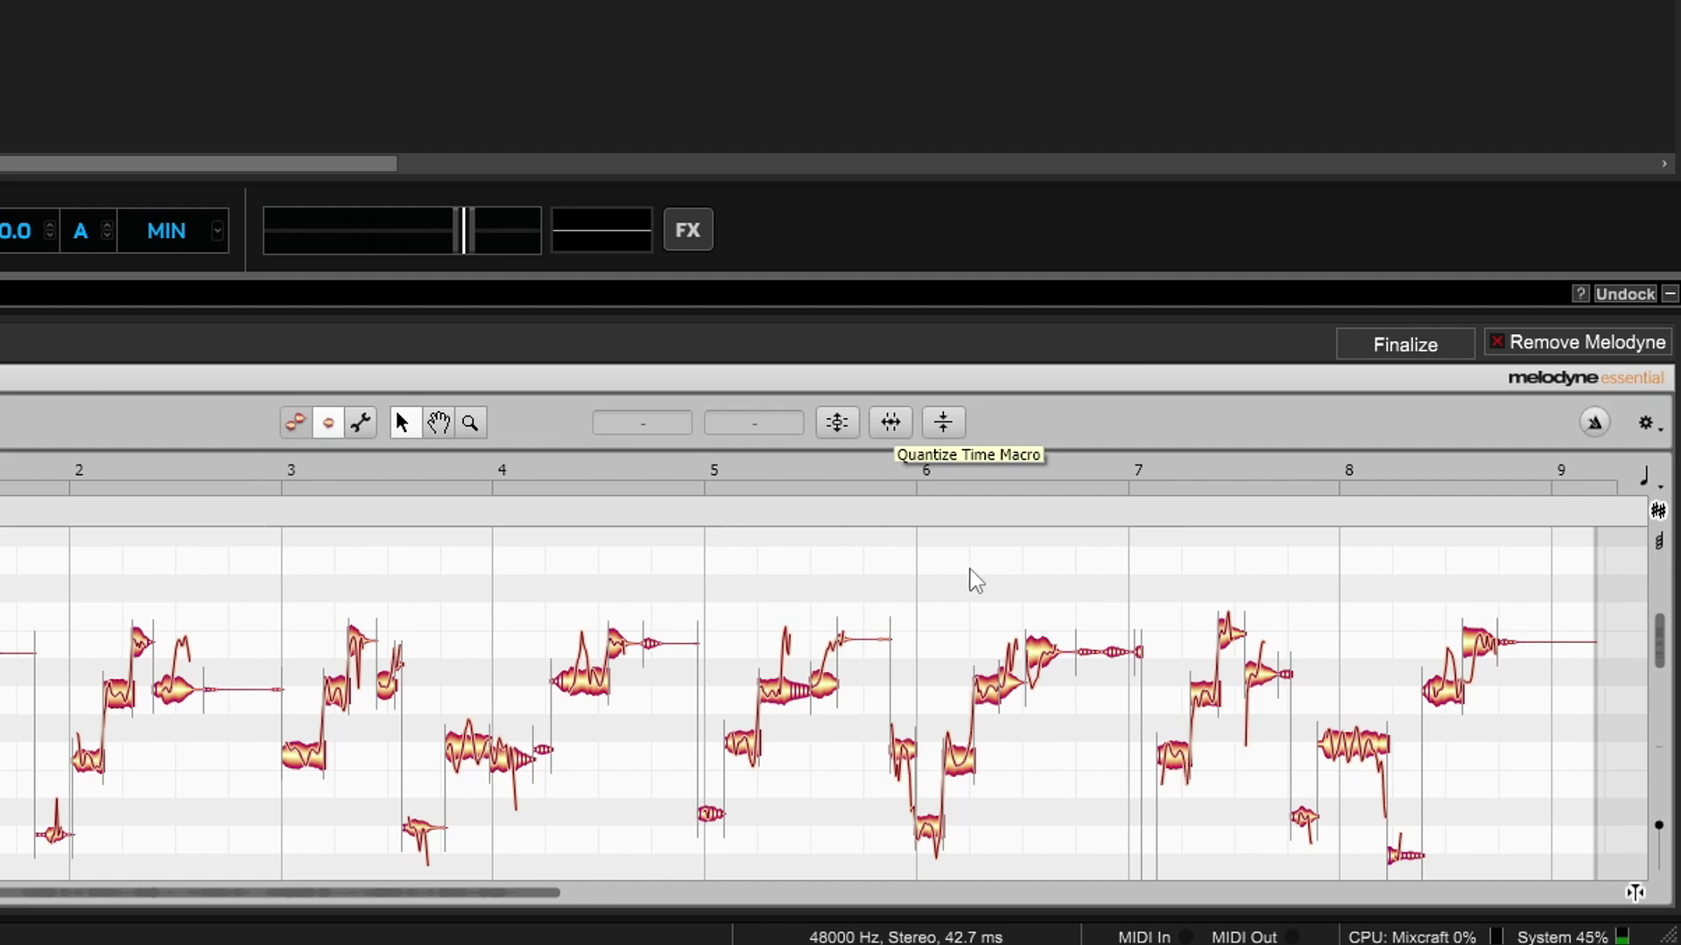
- Quantize the timing of all notes with the Auto groove reference at 100% intensity and play the vocal
right_click(592, 573)
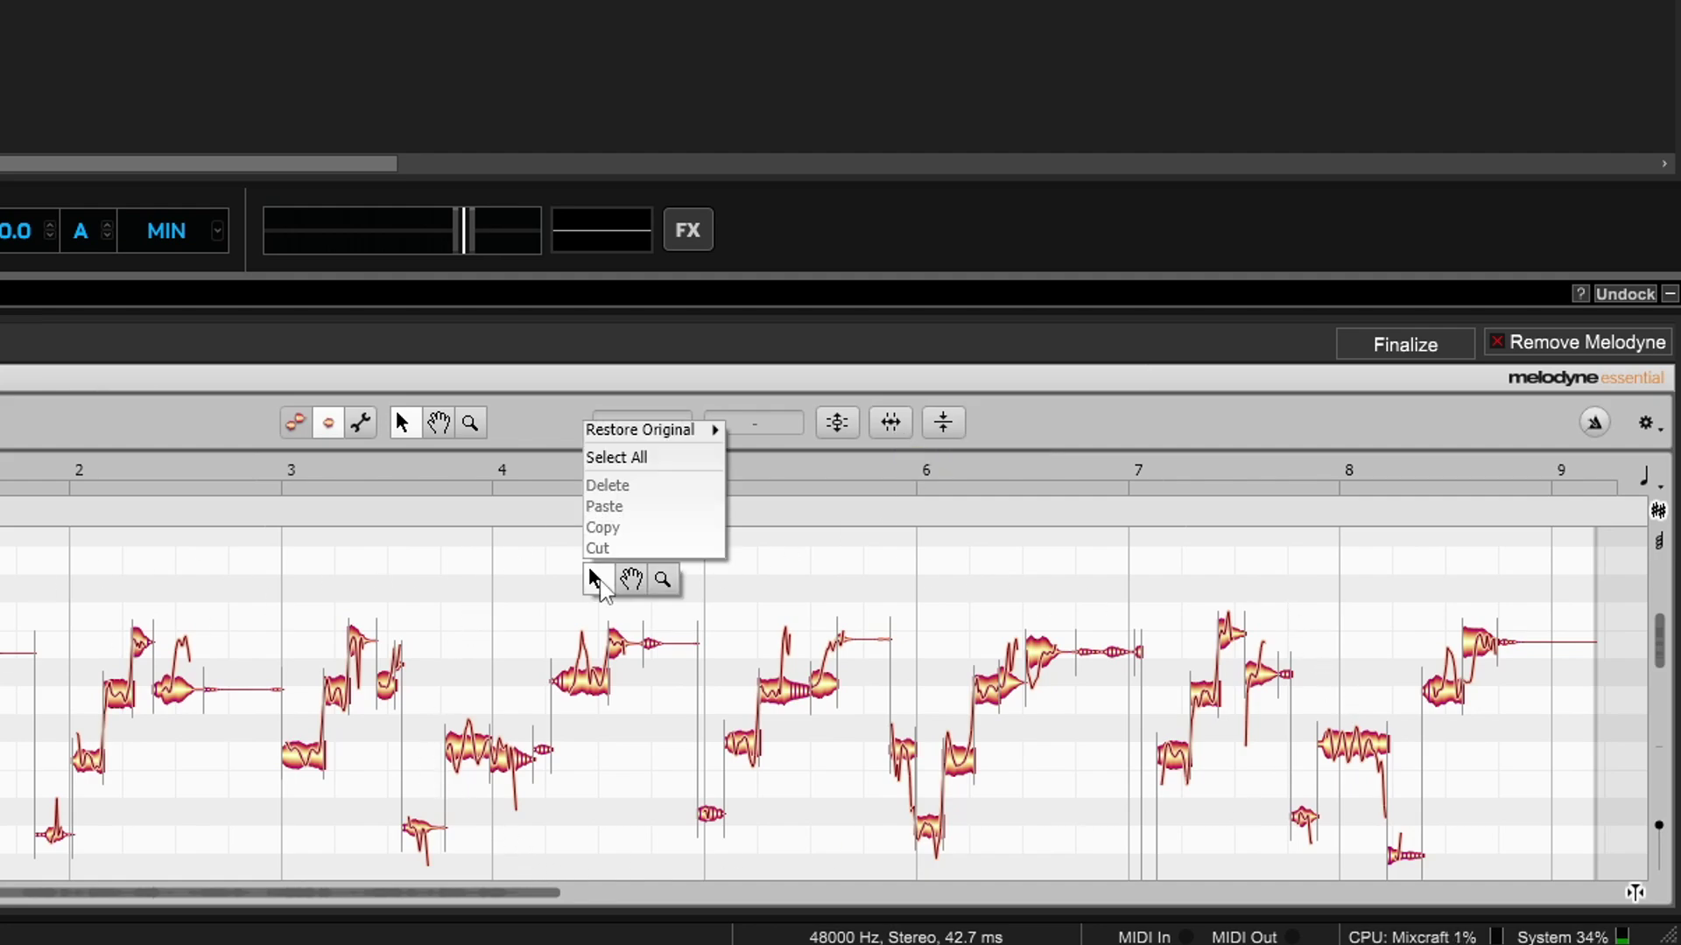
left_click(863, 547)
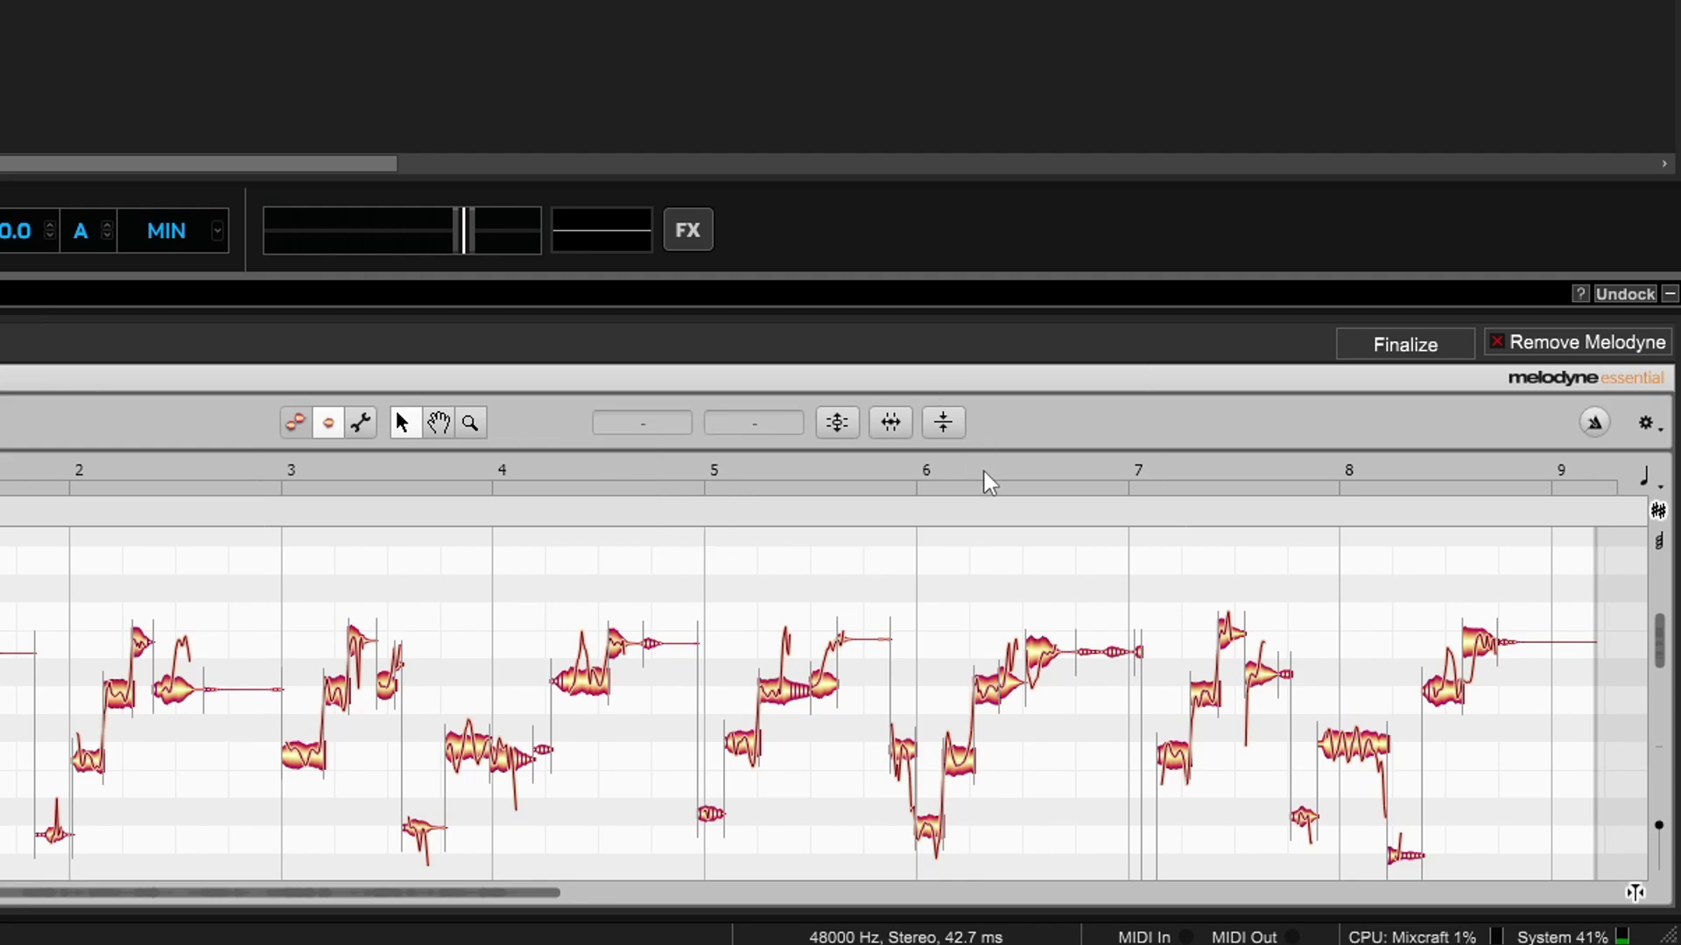
left_click(891, 423)
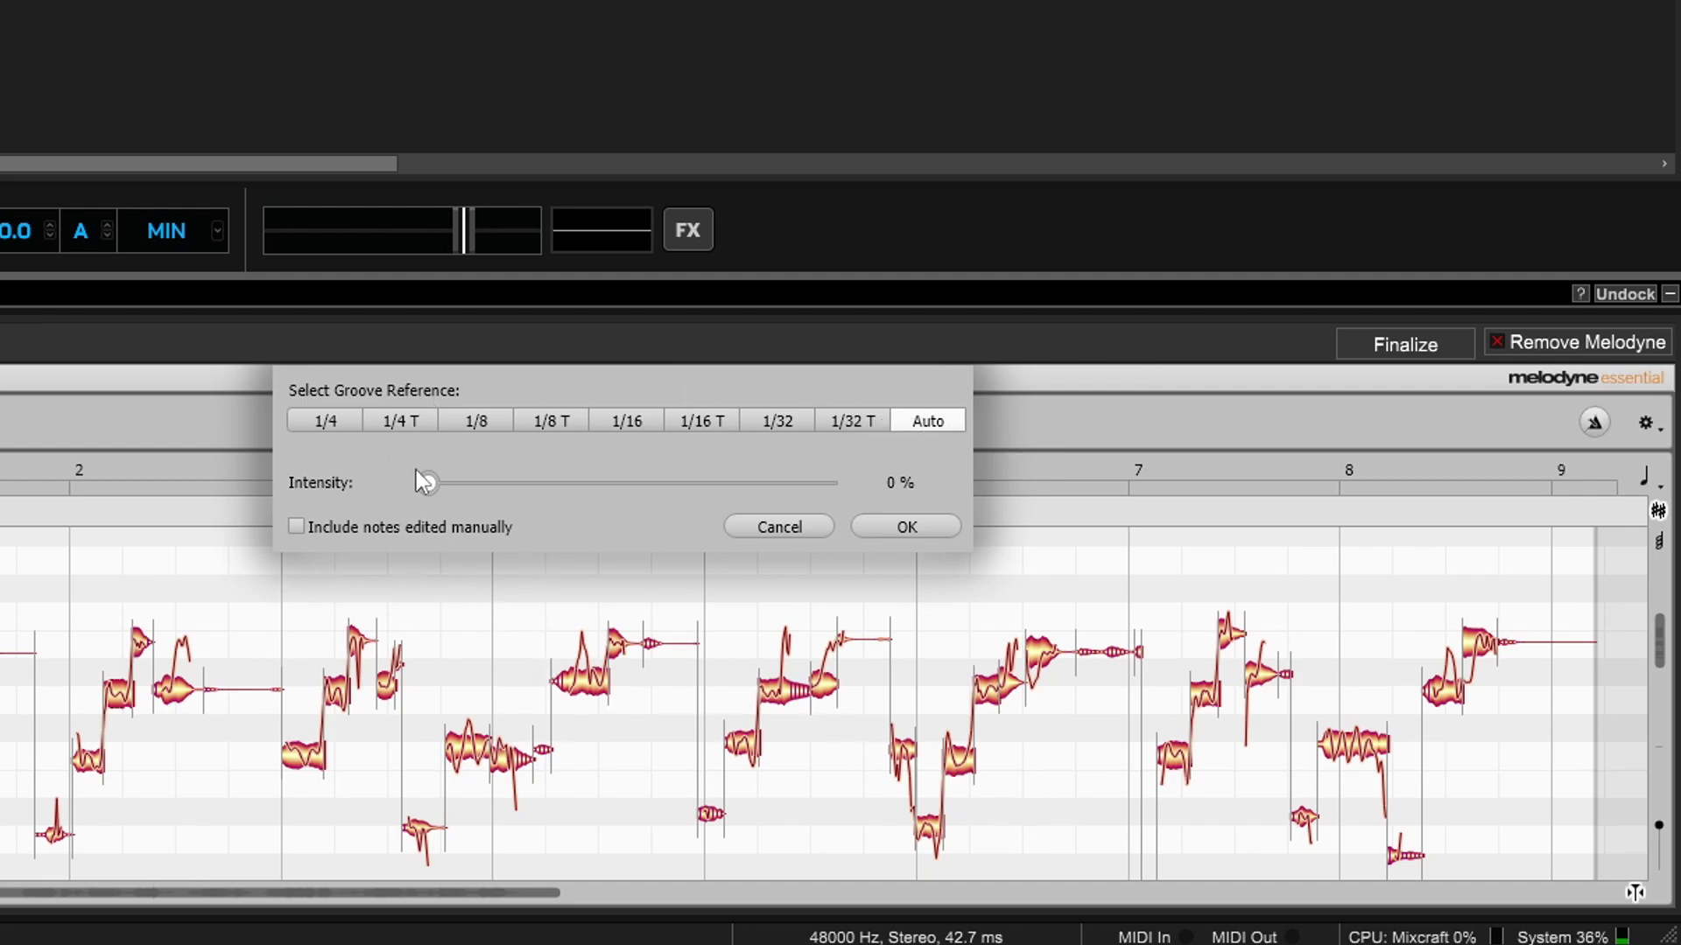
left_click_drag(434, 485, 386, 523)
left_click_drag(435, 477, 960, 517)
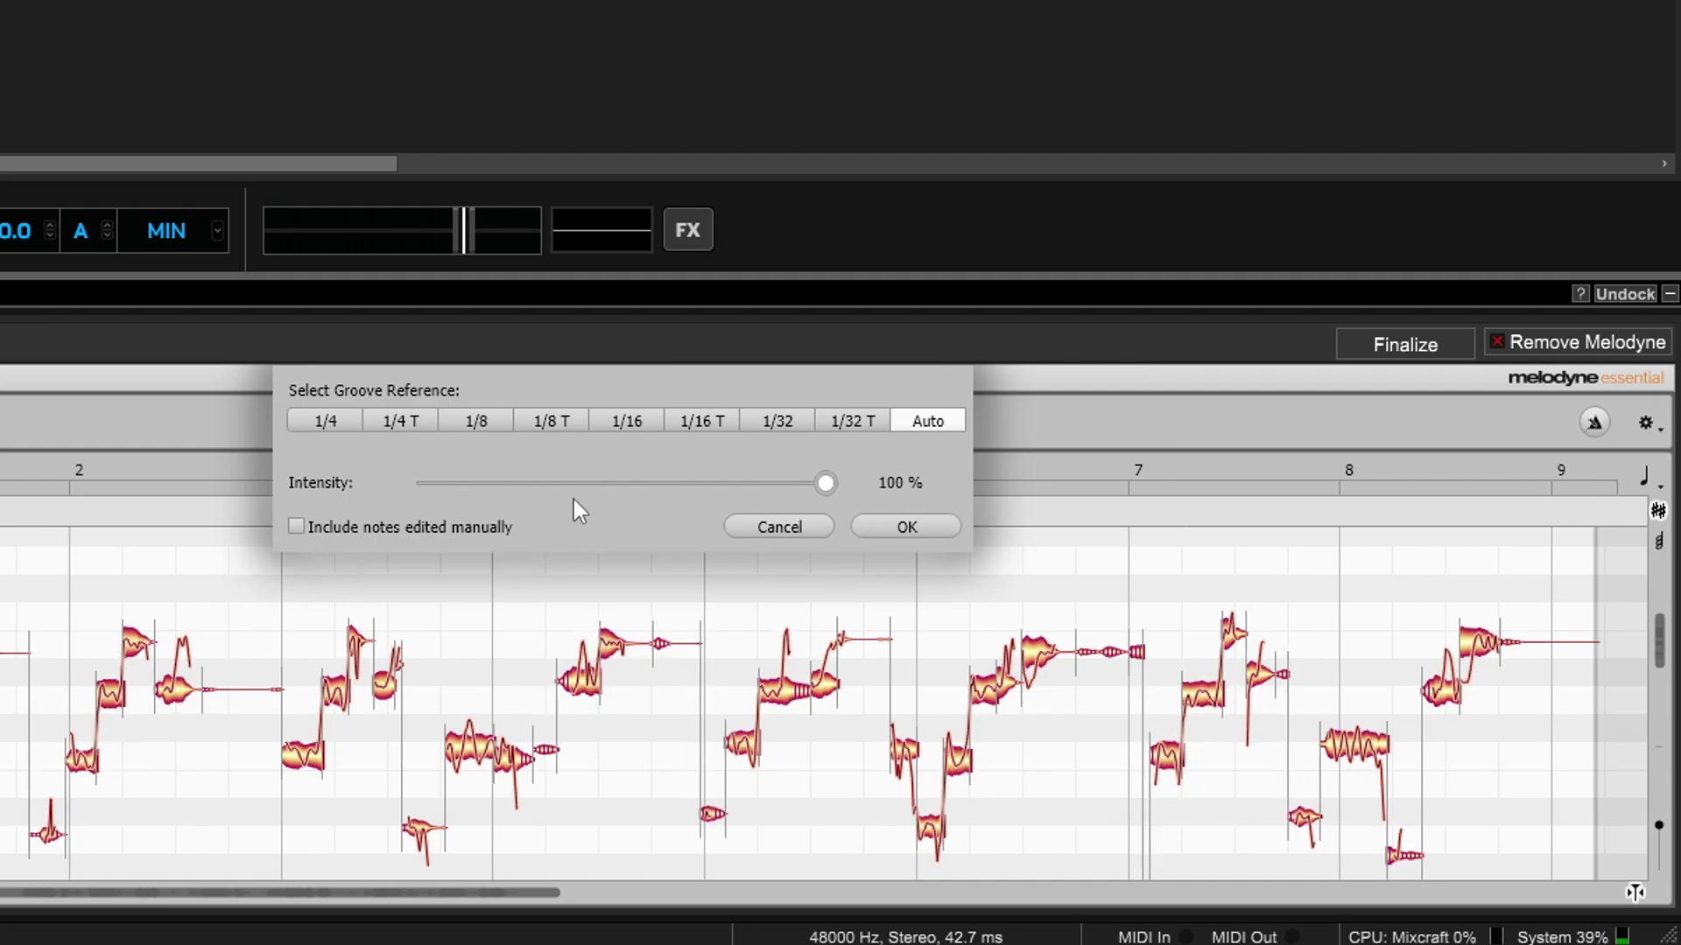
left_click(906, 526)
key("space")
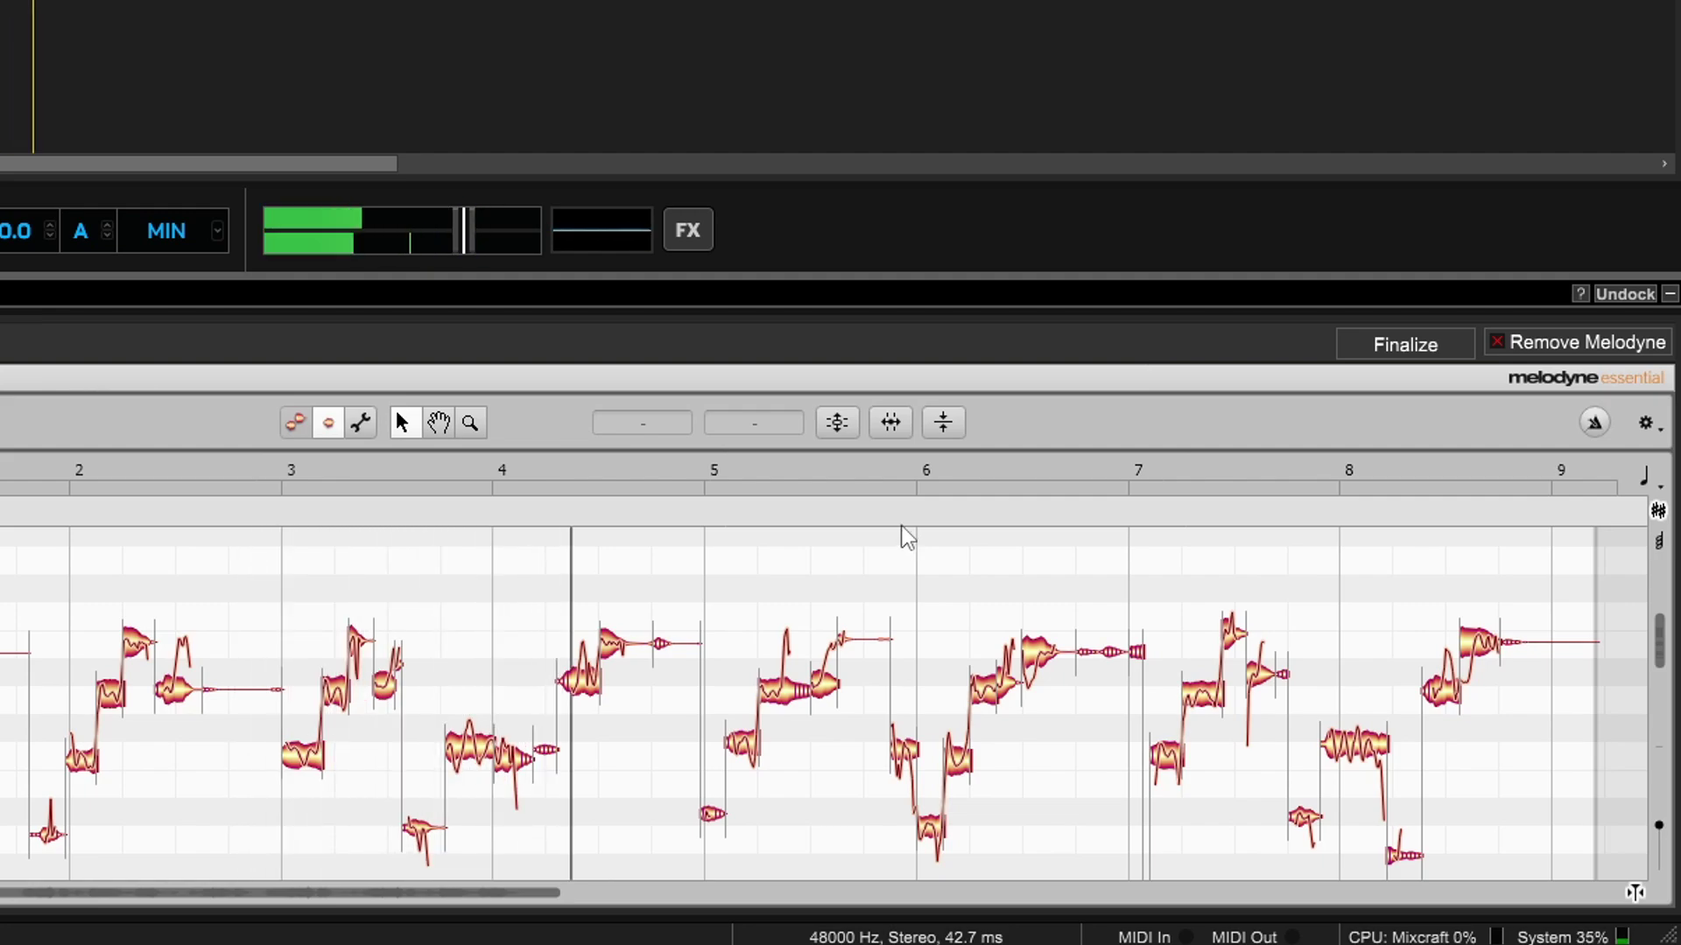
key("space")
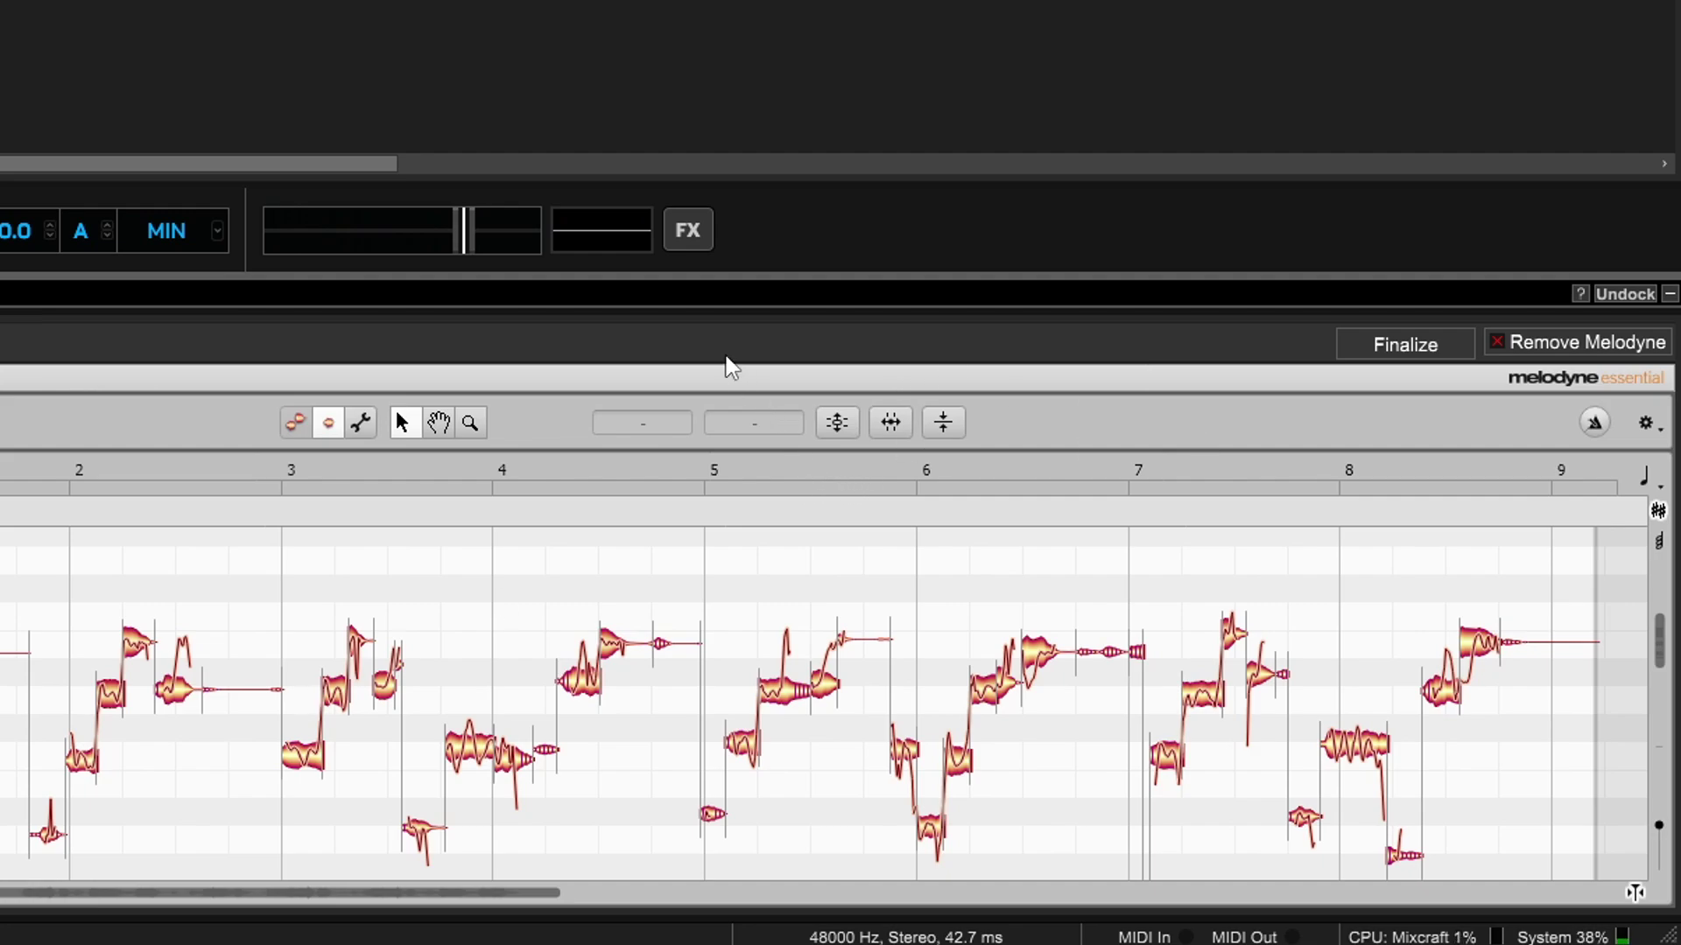
- Try to quantize the timing of all notes with the Auto groove reference at 40% intensity
left_click(891, 423)
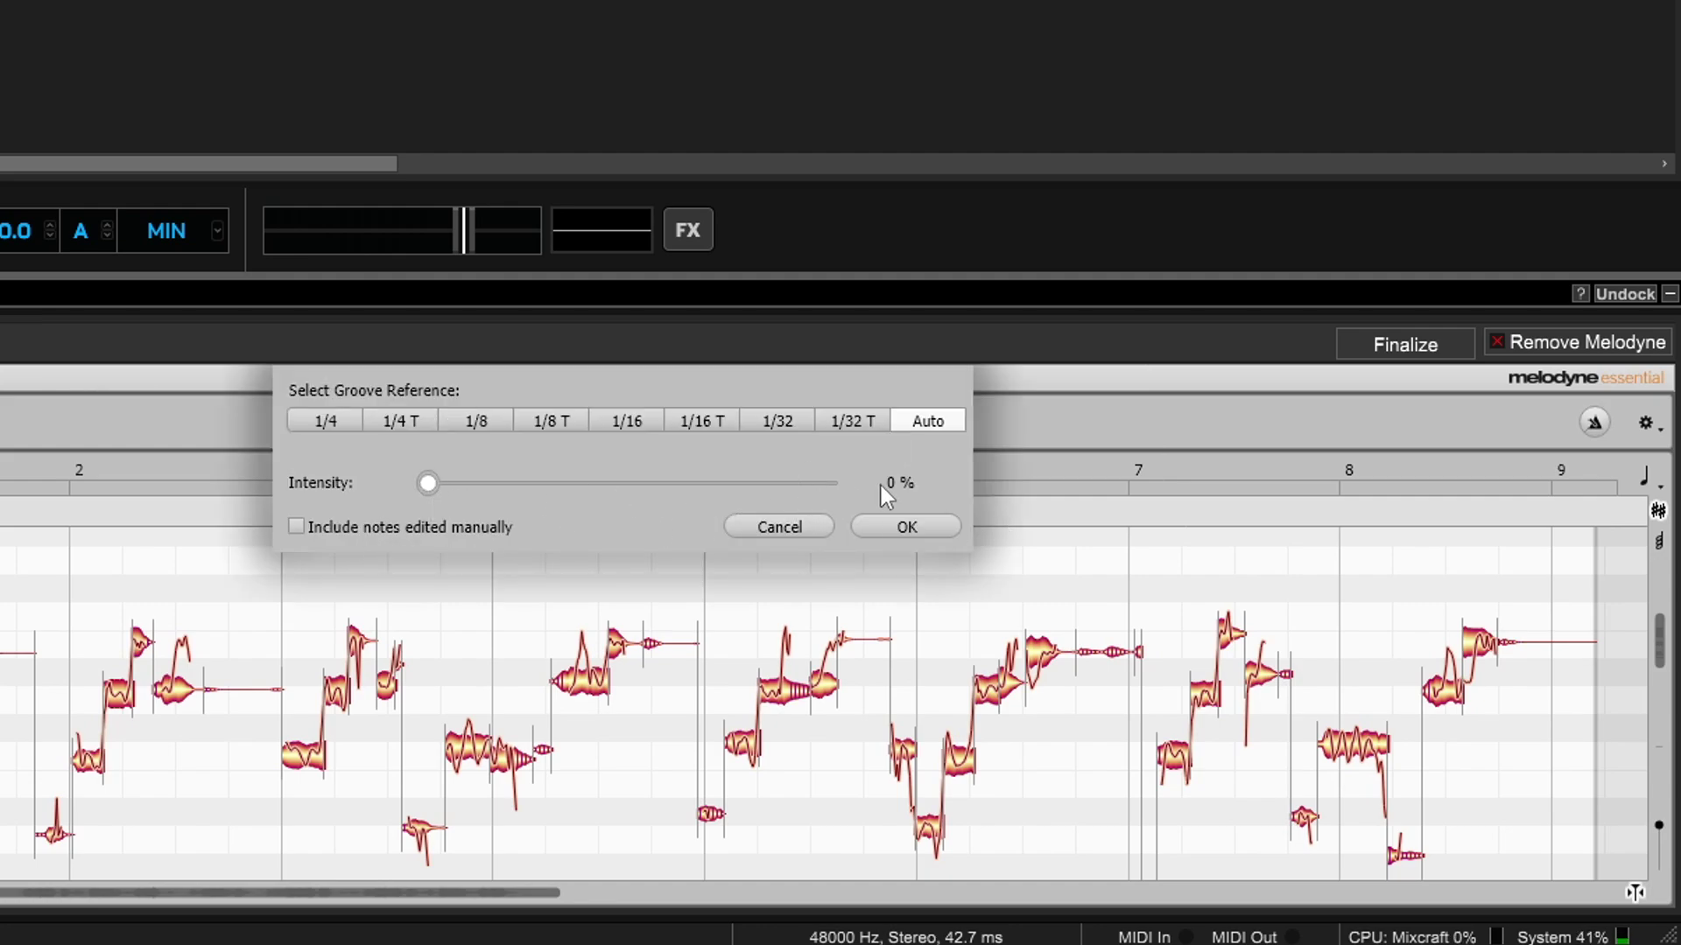
left_click_drag(438, 488, 591, 491)
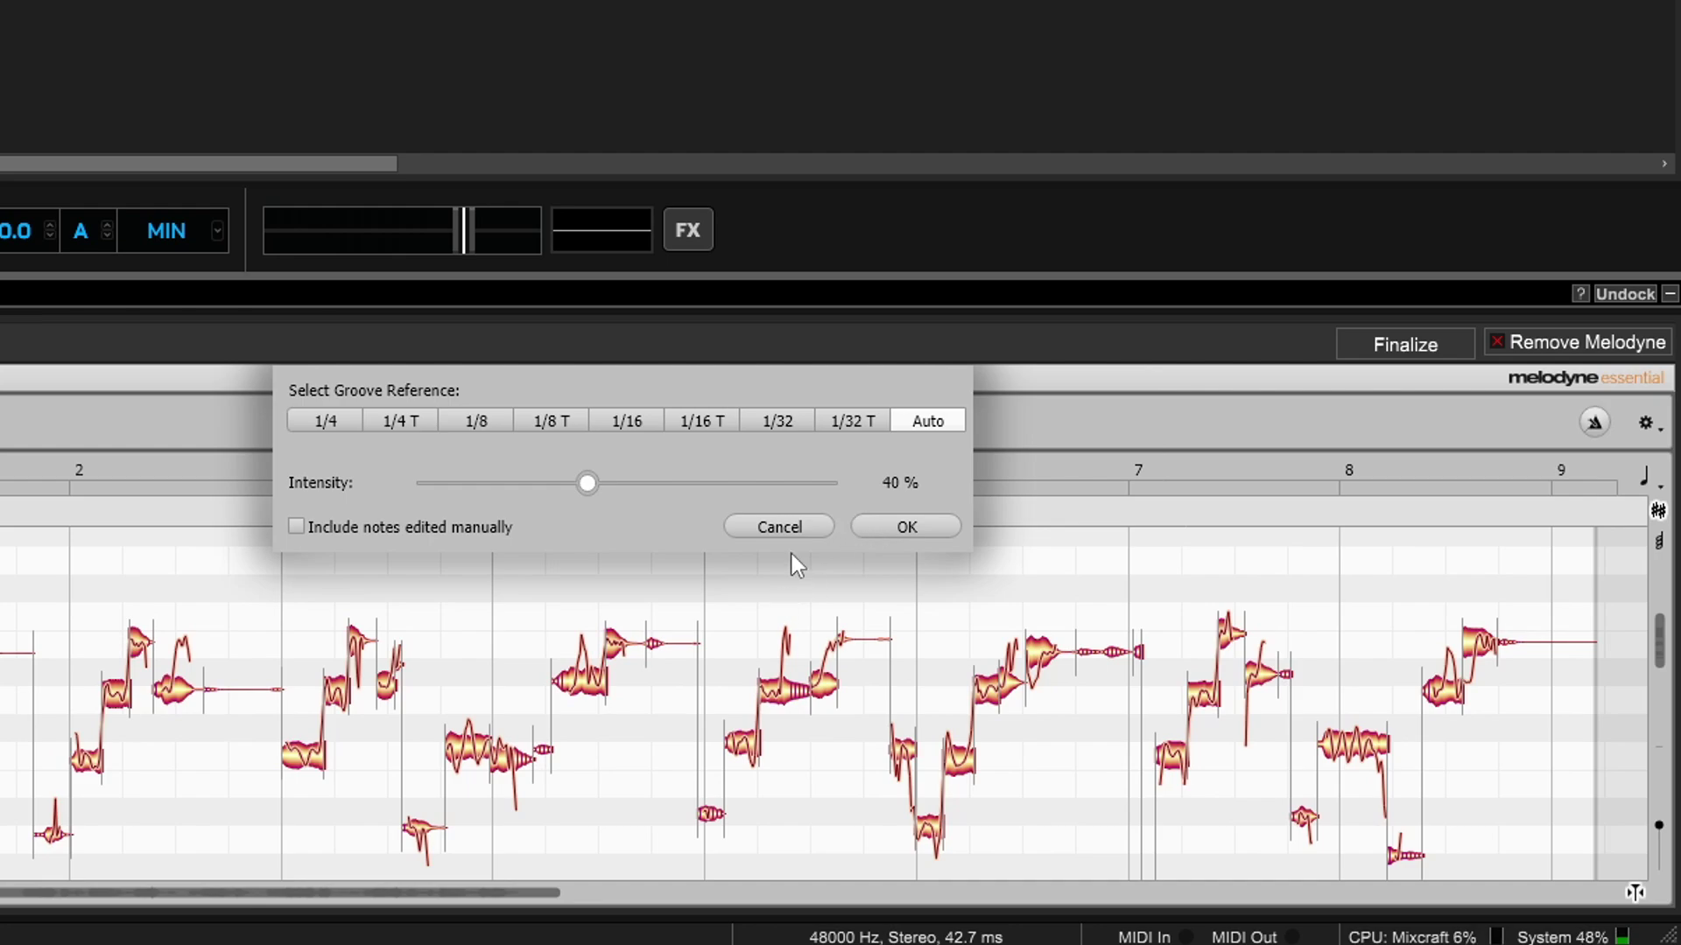
left_click(875, 528)
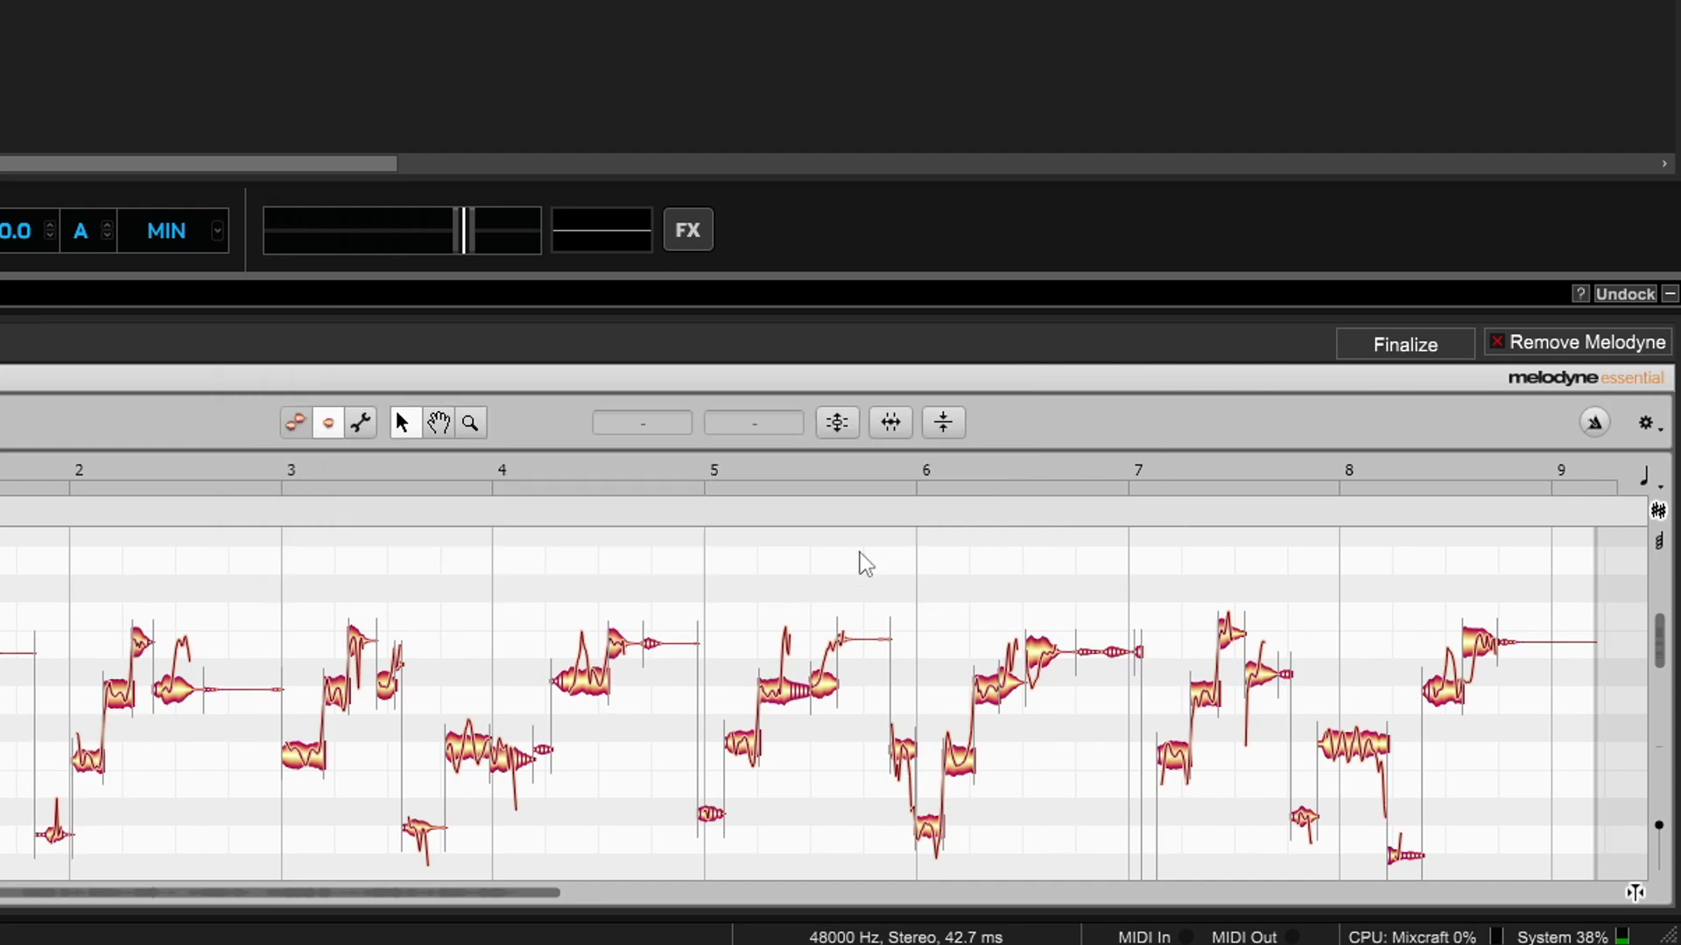
- Try levelling the notes with quiet notes made louder by 36% and loud notes made quieter by 53%, and cancel it
left_click(943, 424)
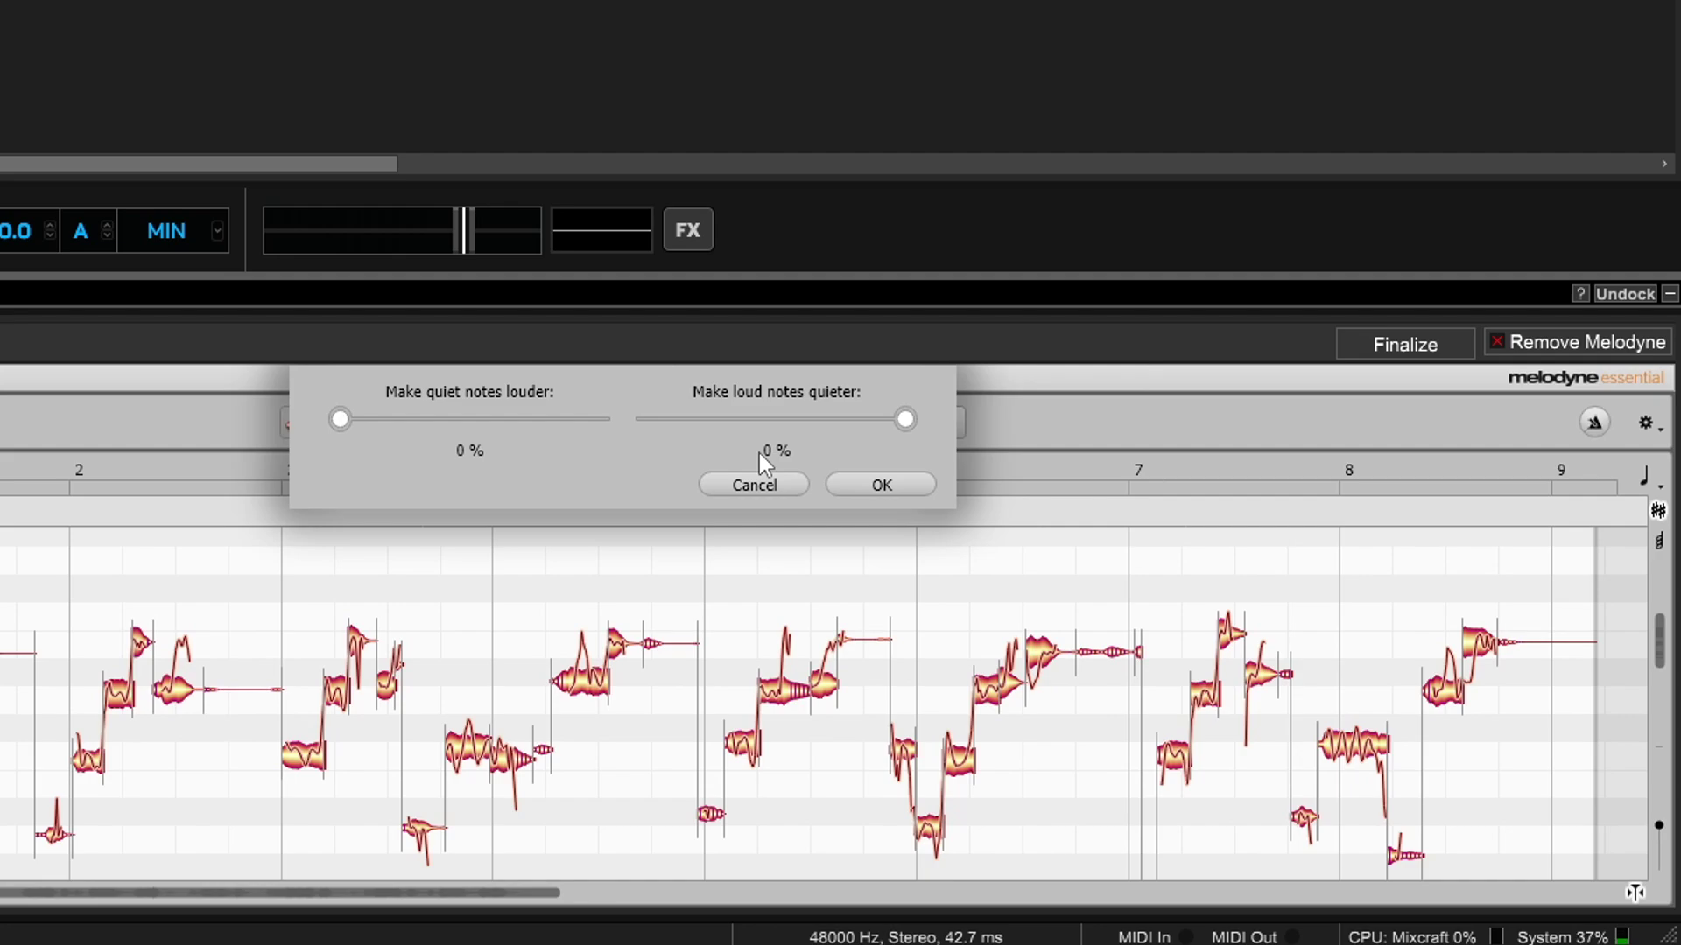
left_click_drag(340, 419, 591, 420)
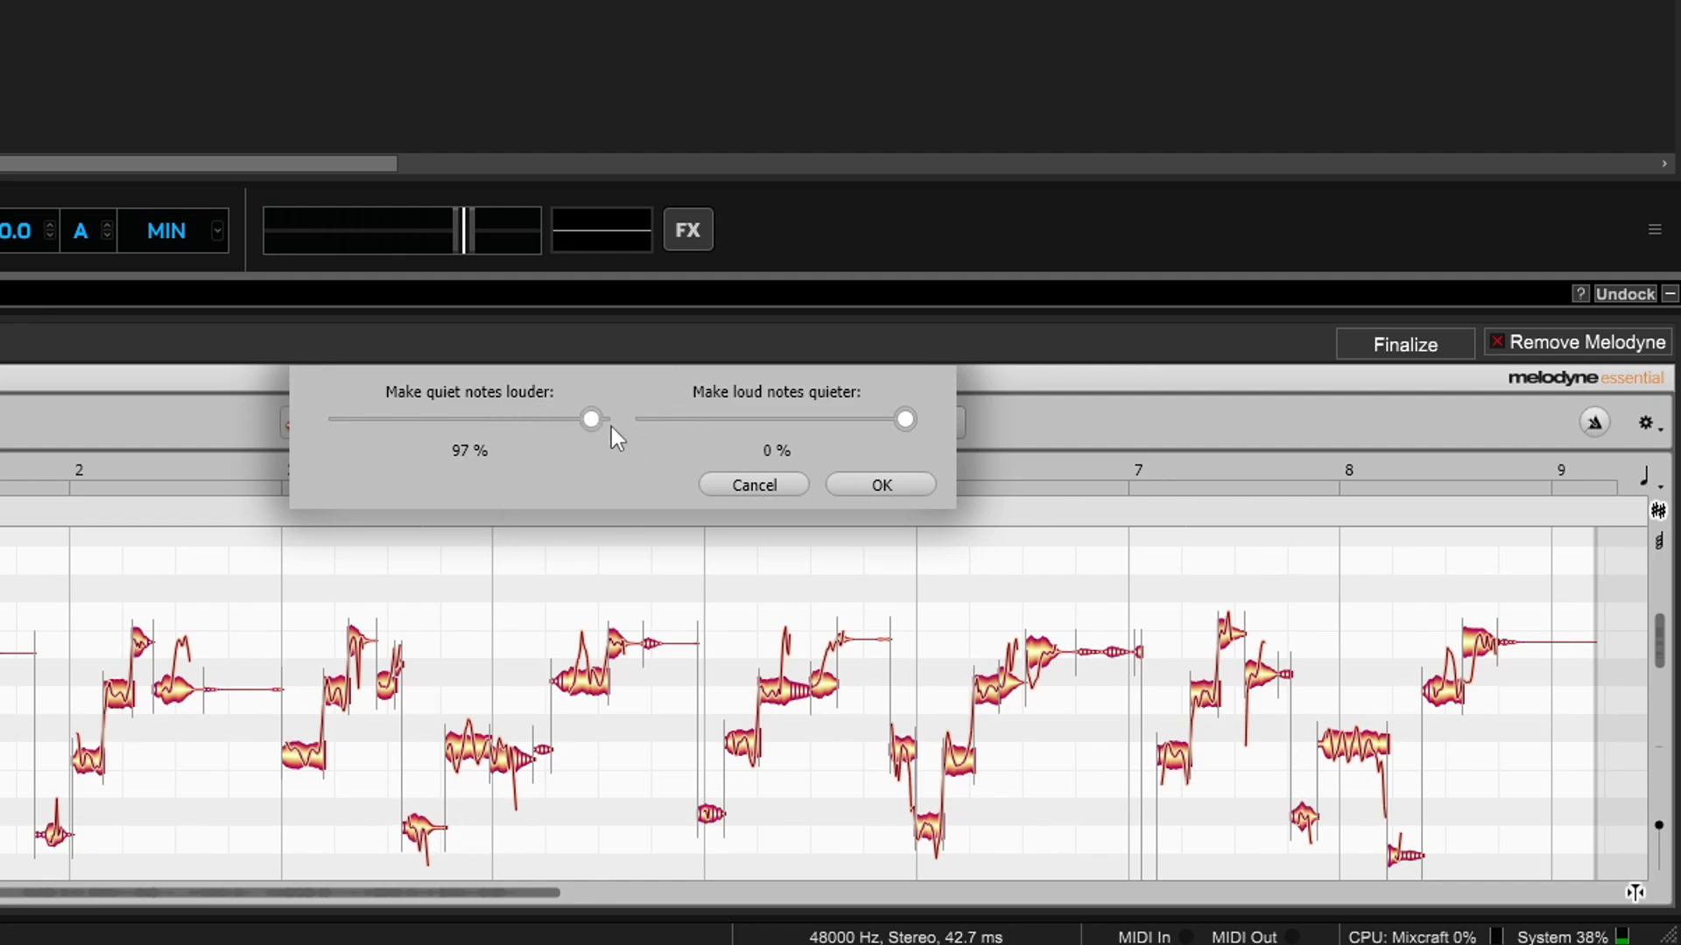
left_click_drag(596, 425, 637, 418)
mouse_move(905, 417)
left_mouse_down()
mouse_move(595, 448)
mouse_move(930, 420)
left_mouse_up()
left_click_drag(602, 419, 444, 444)
left_click_drag(905, 420, 777, 429)
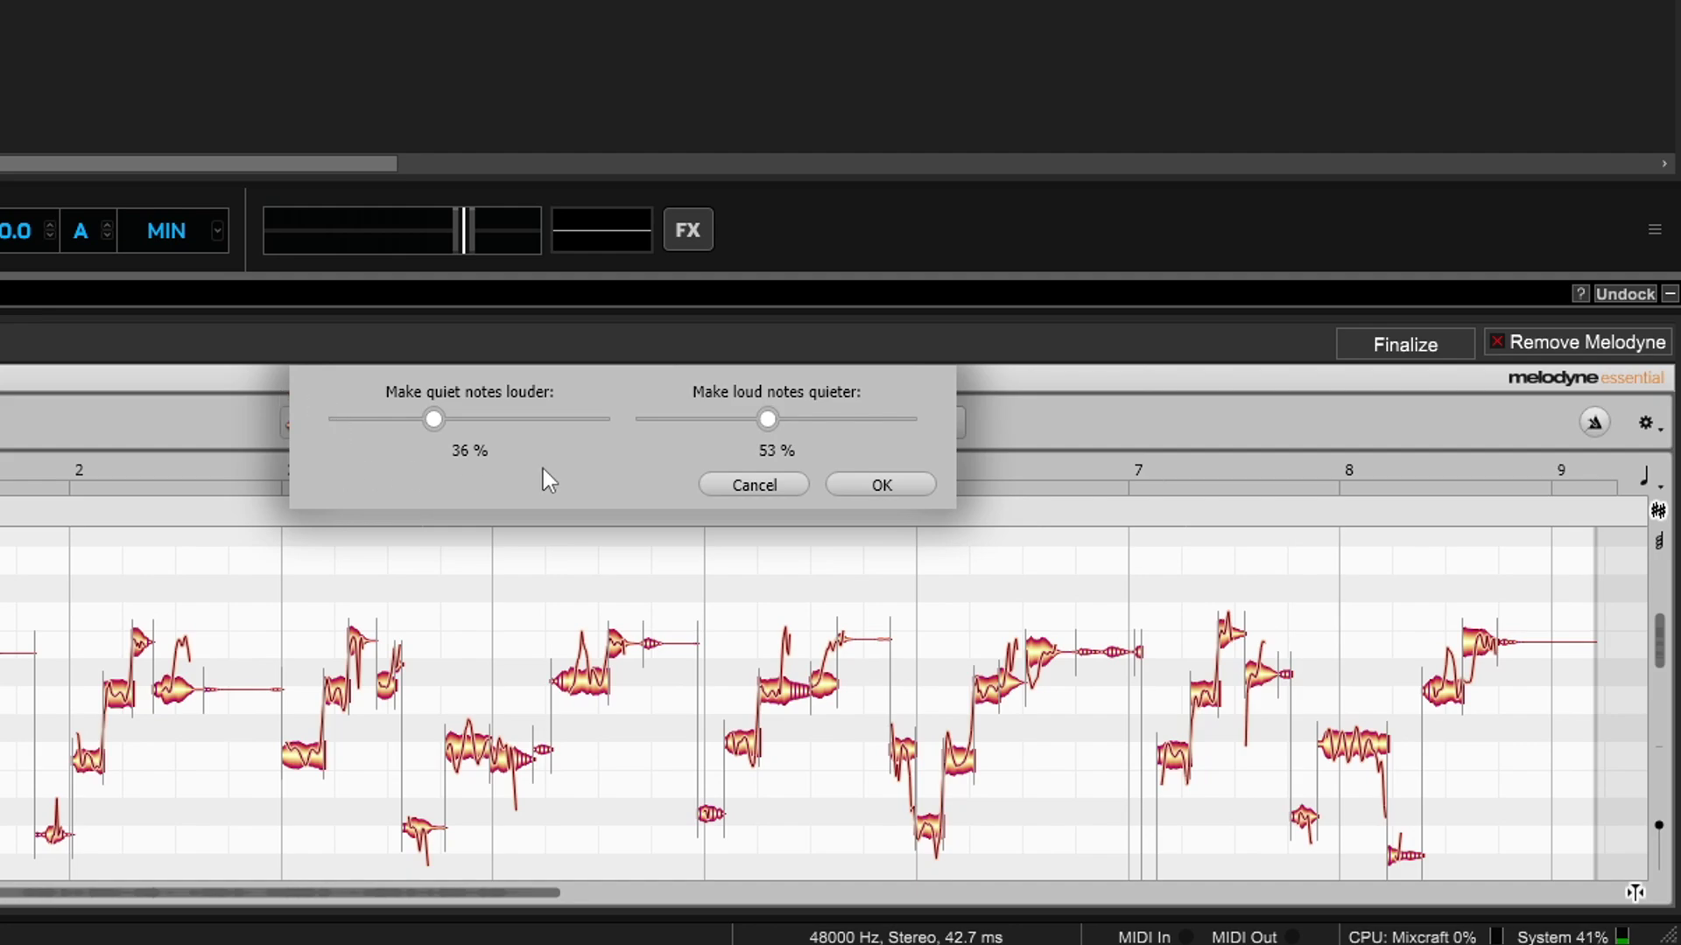
left_click(754, 487)
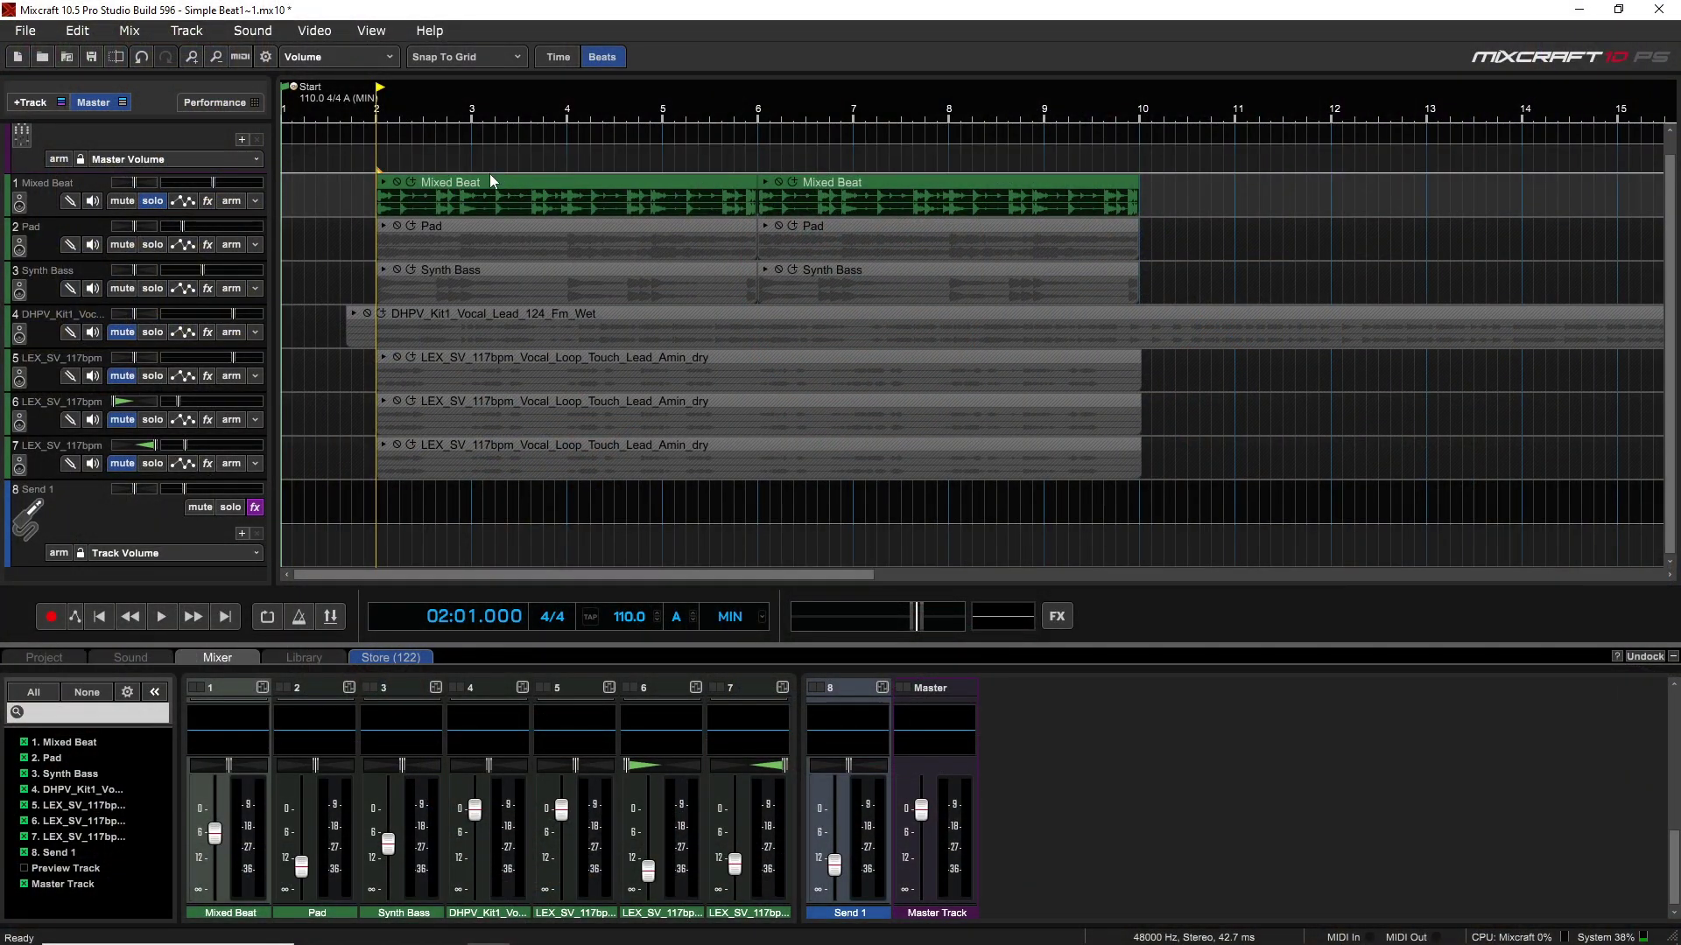
- Play the soloed Mixed Beat track and open its first clip in Melodyne with its notes in view
key("space")
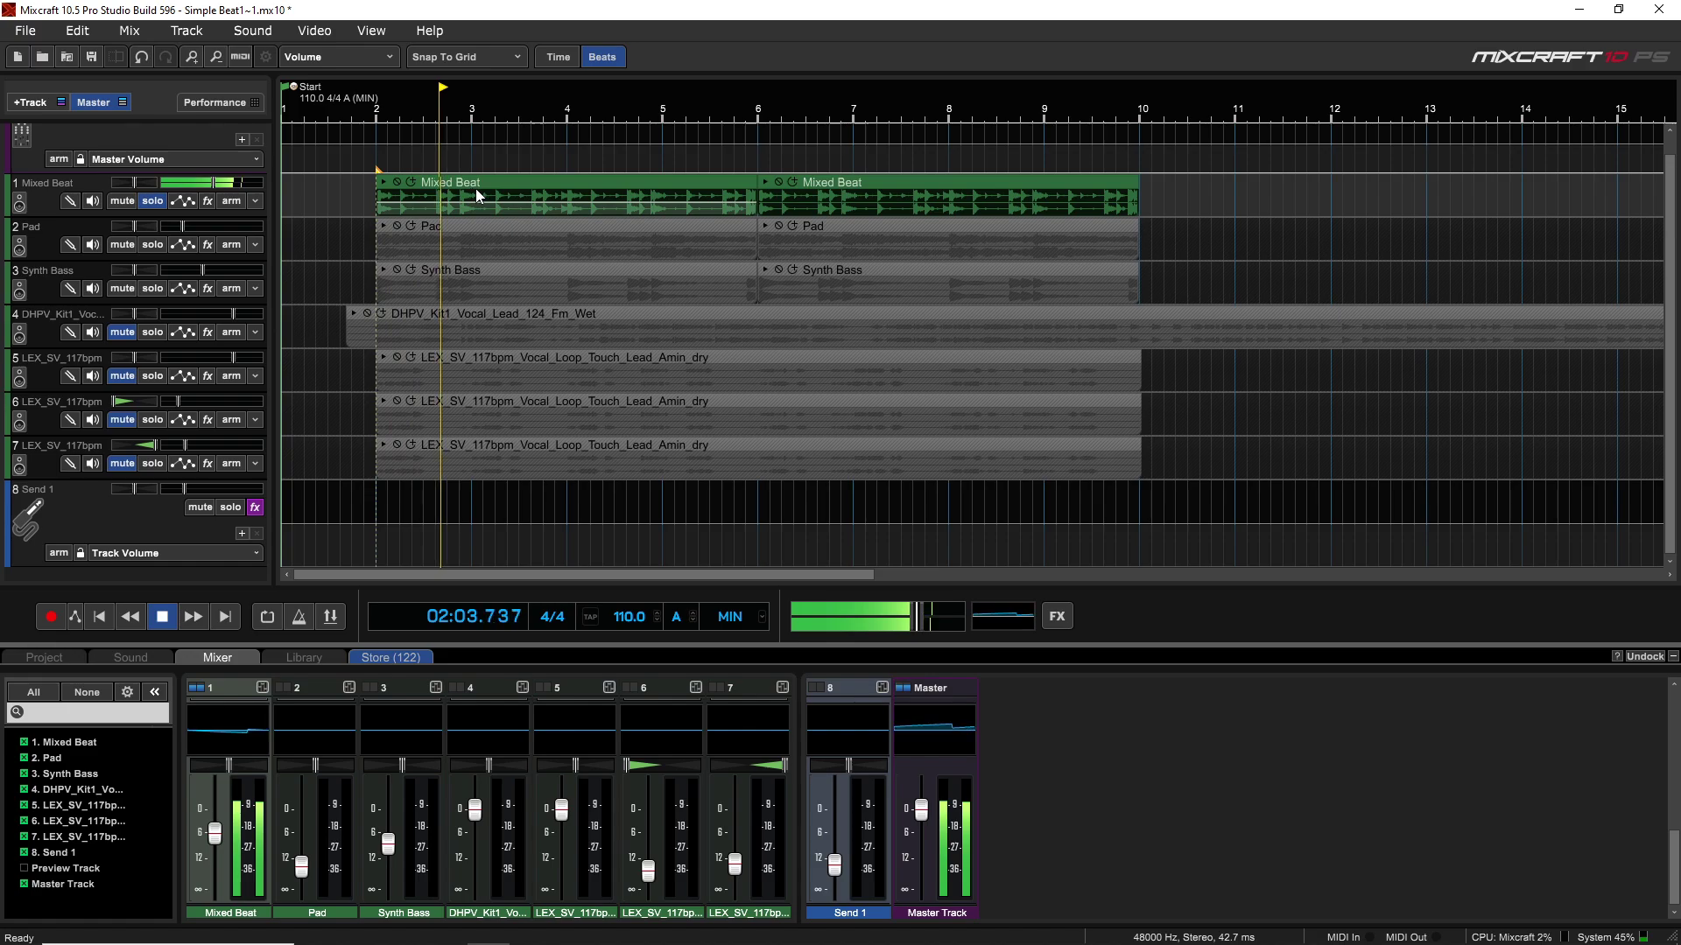
key("space")
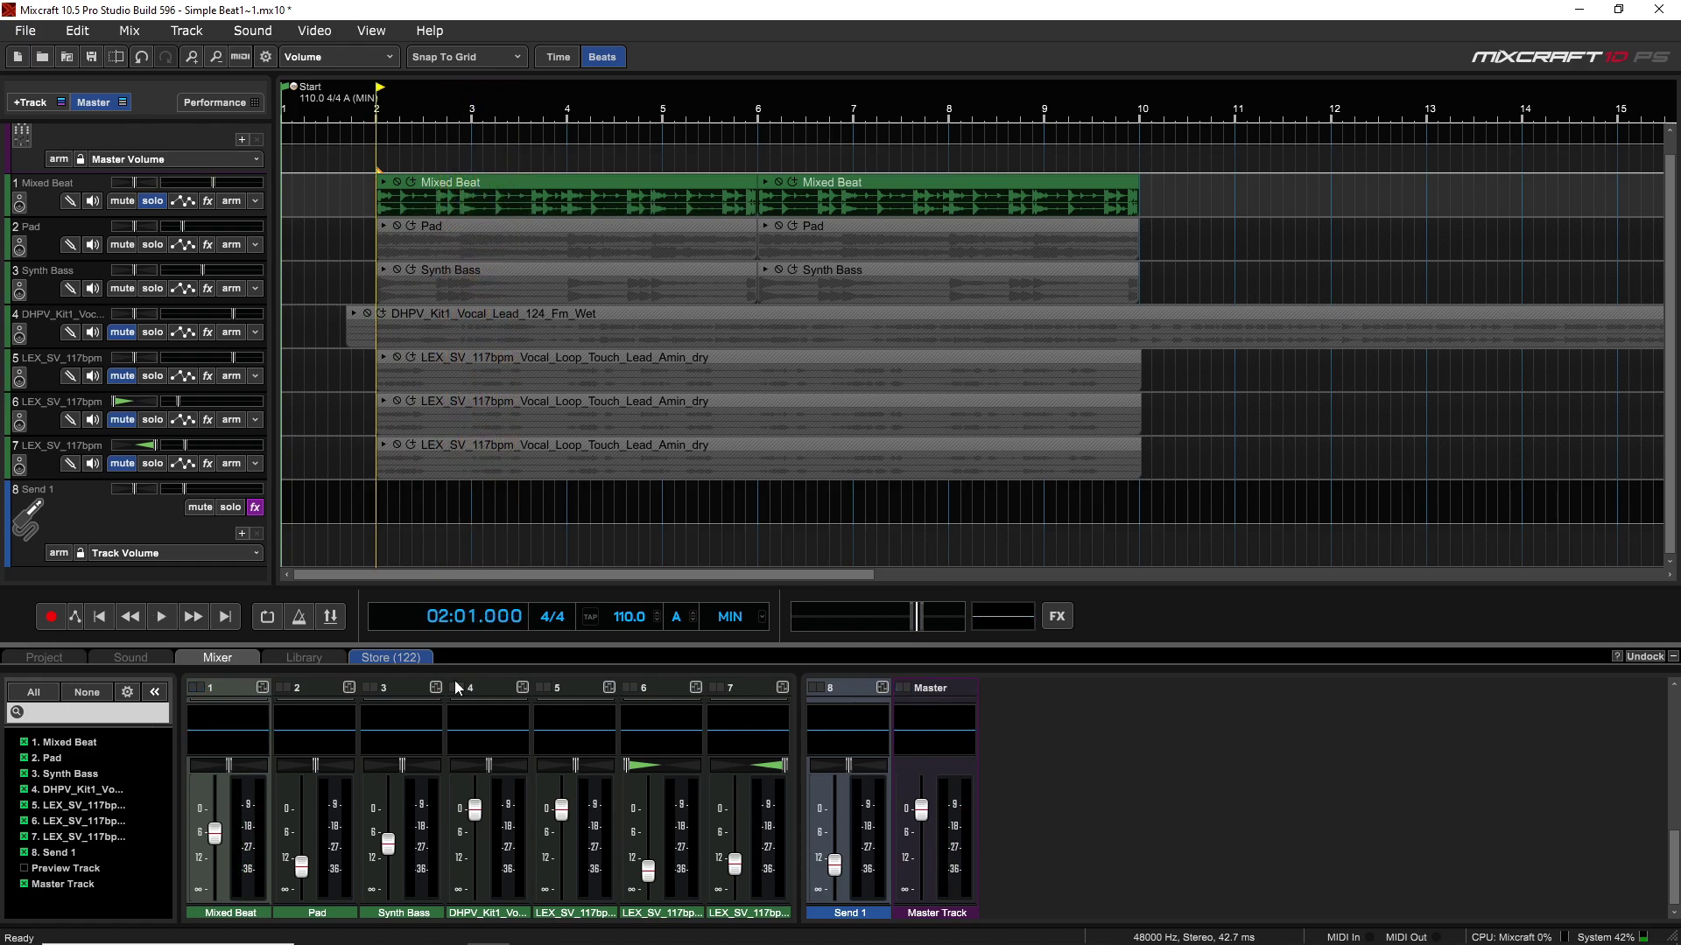
left_click(485, 175)
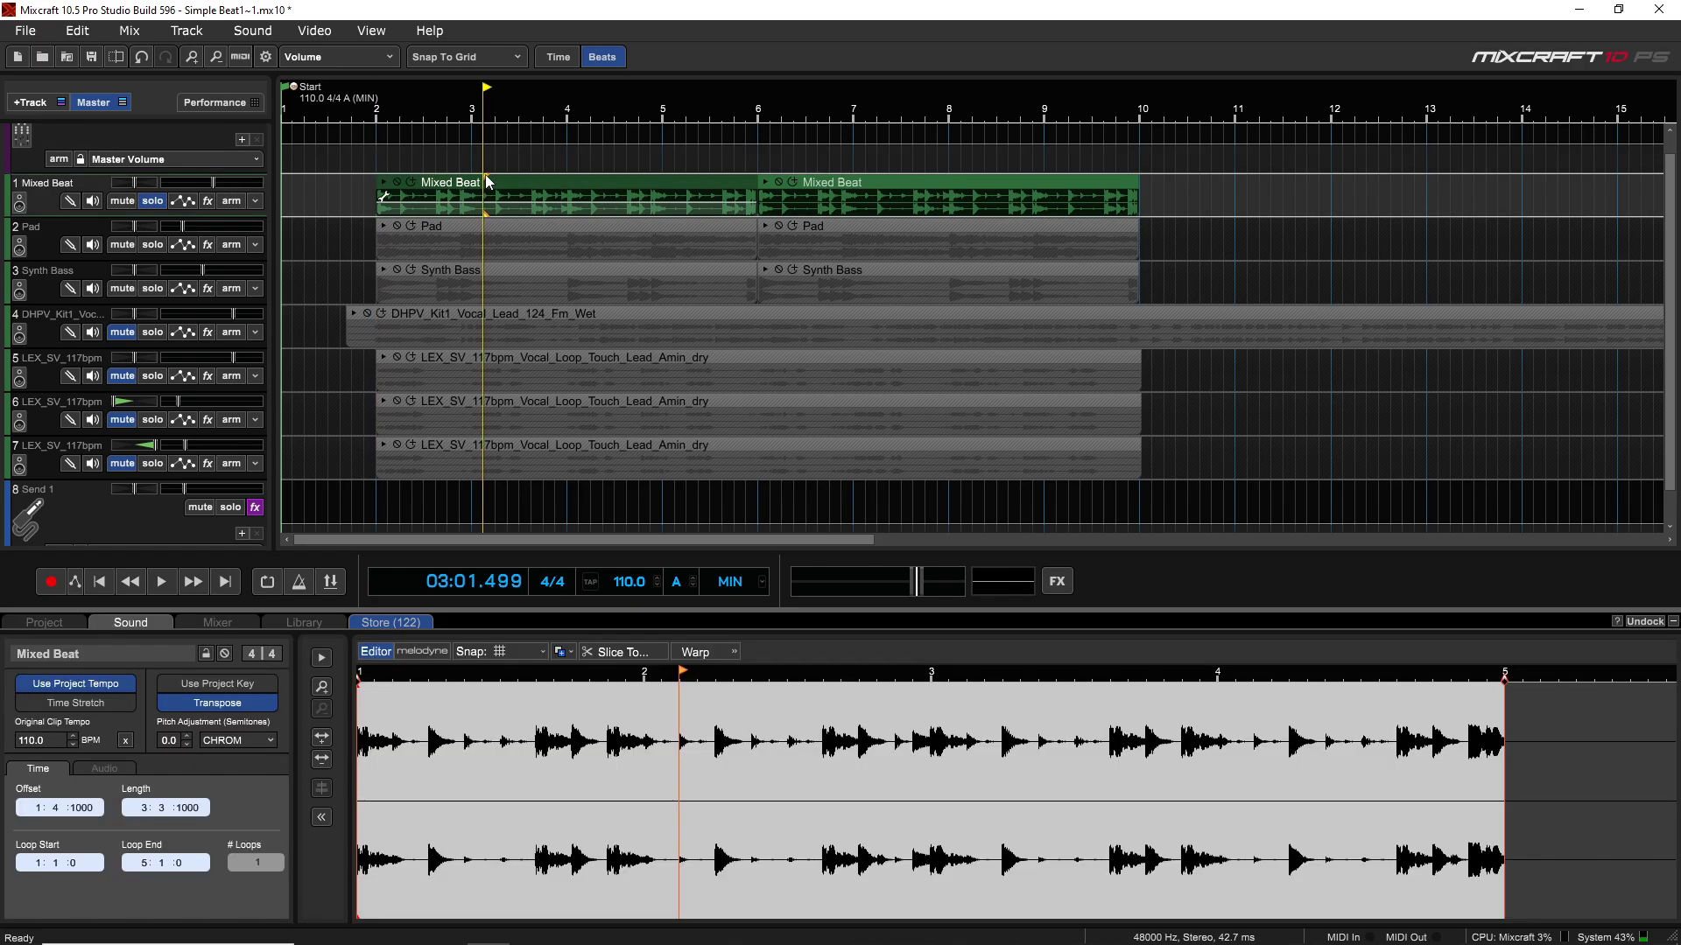
left_click(442, 654)
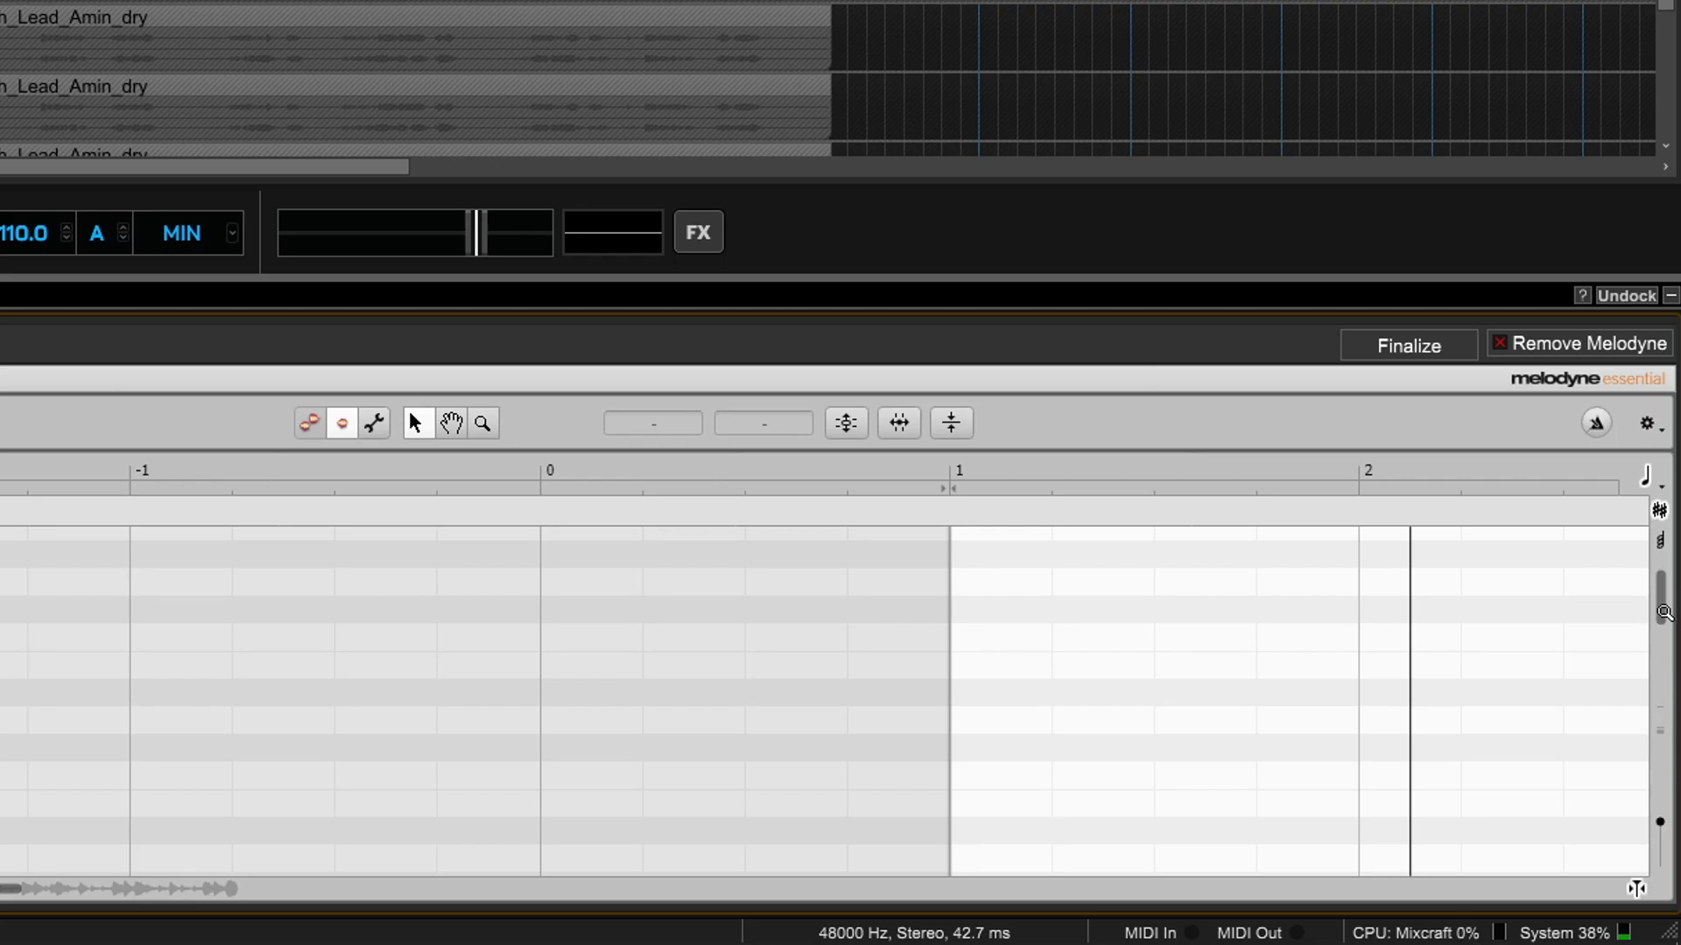
left_click_drag(1653, 600, 1663, 745)
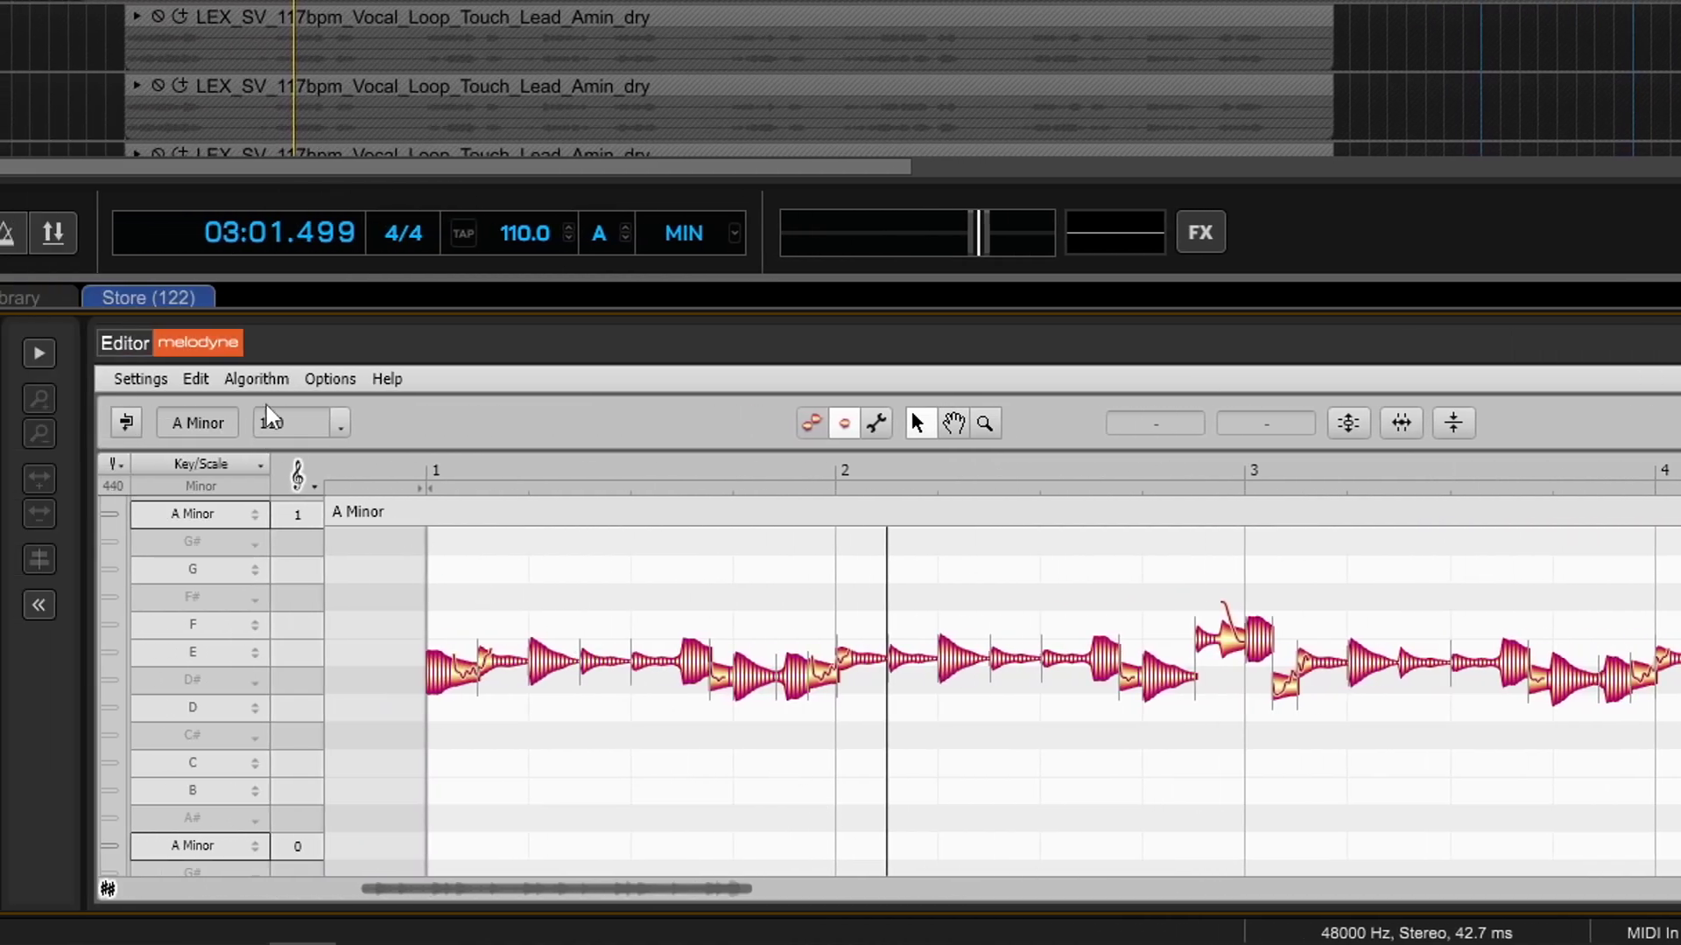
- Change the detection algorithm of the Mixed Beat clip to Percussive and redetect the audio
left_click(268, 379)
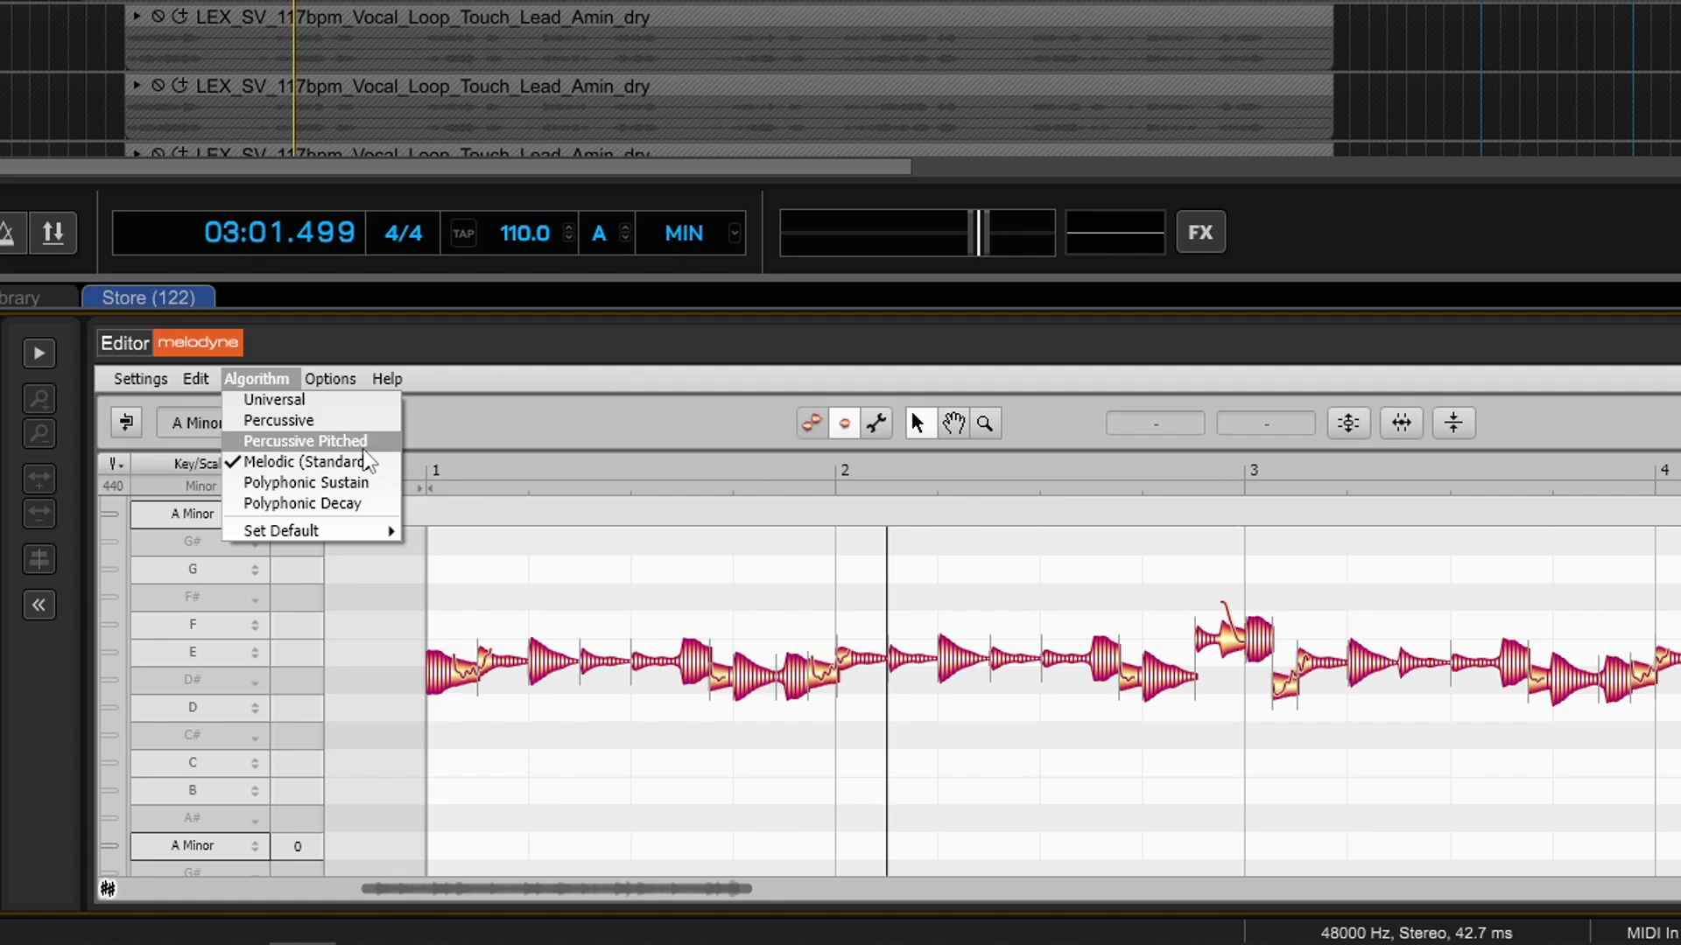
left_click(288, 422)
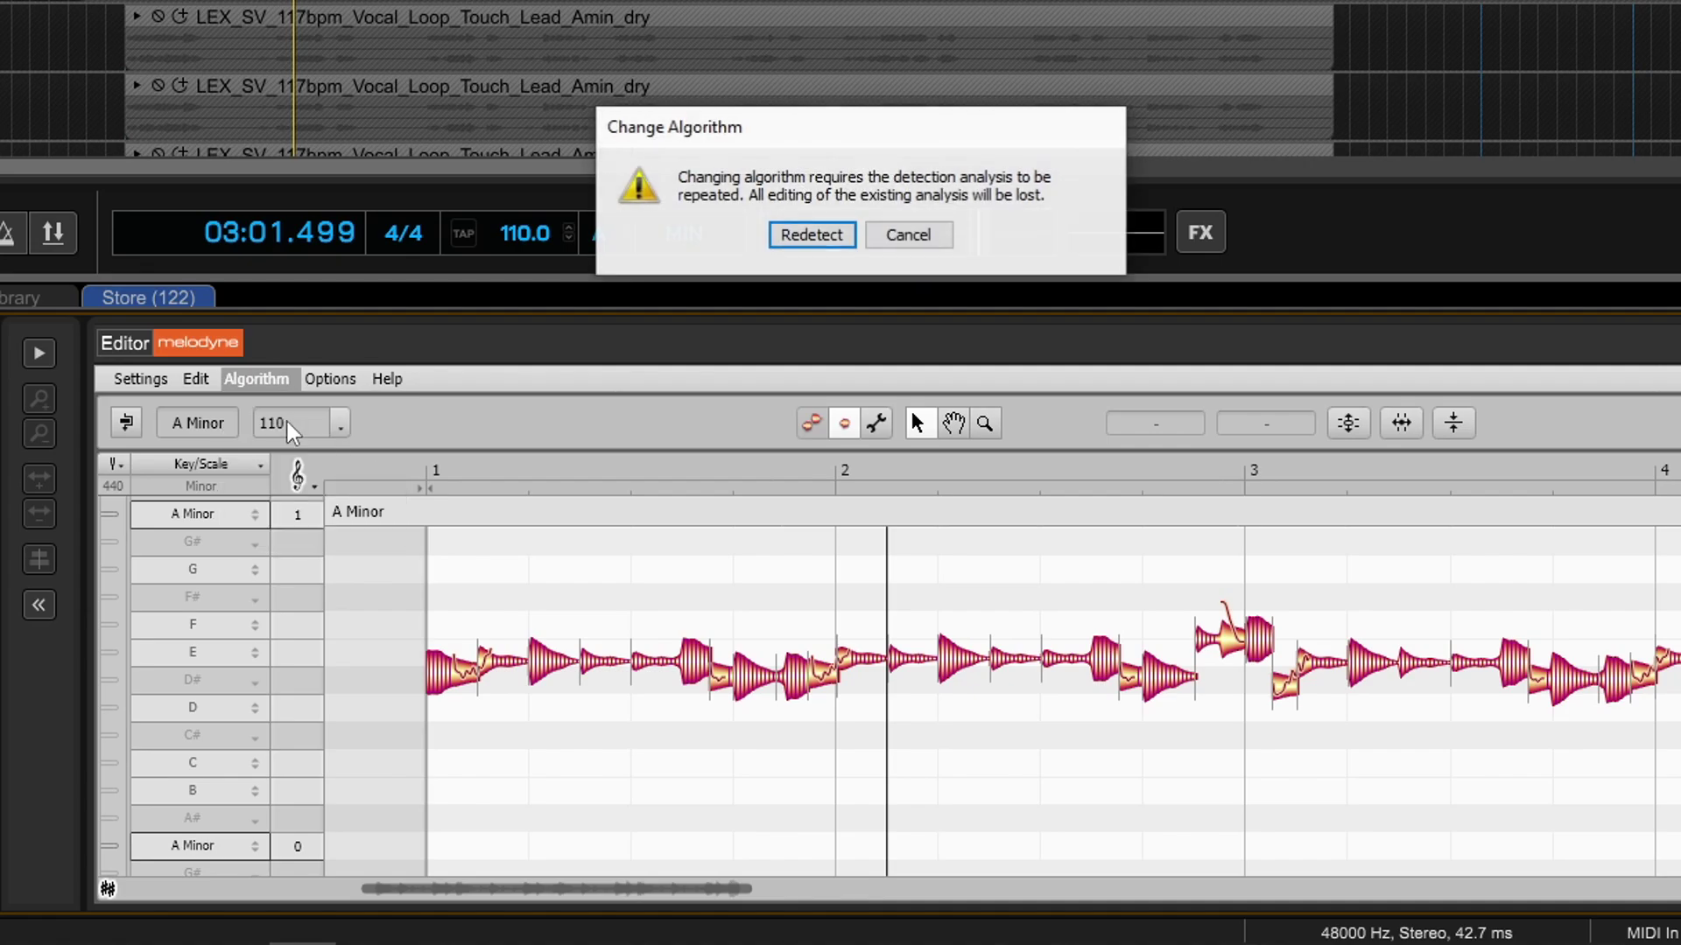
left_click(809, 235)
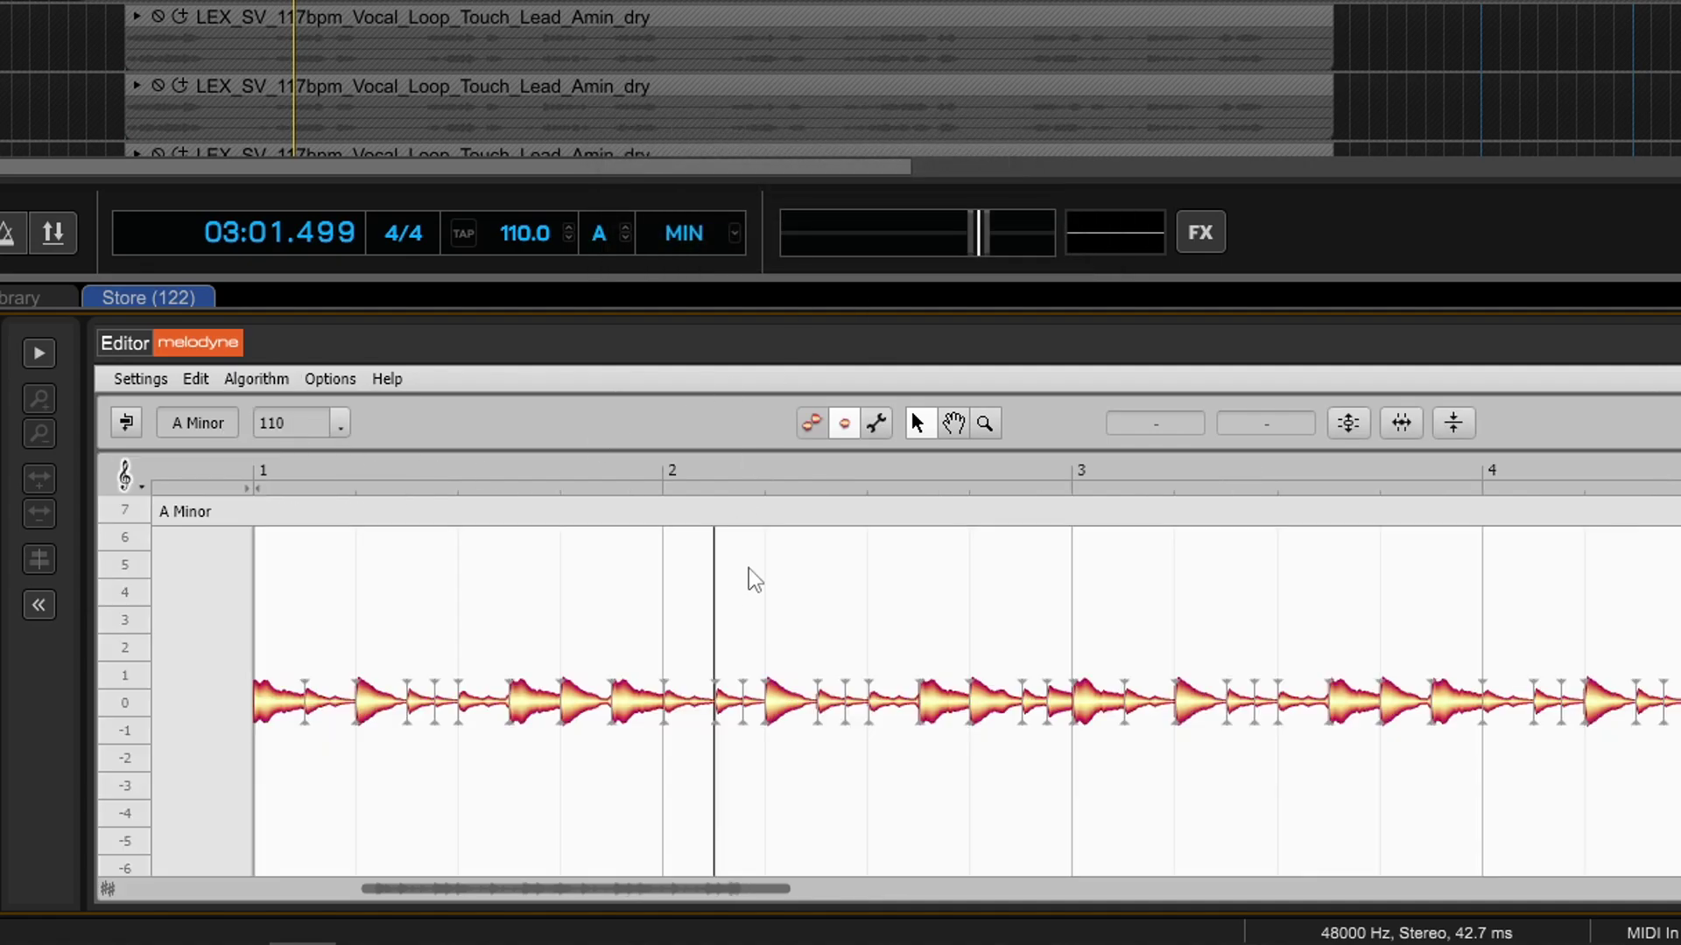
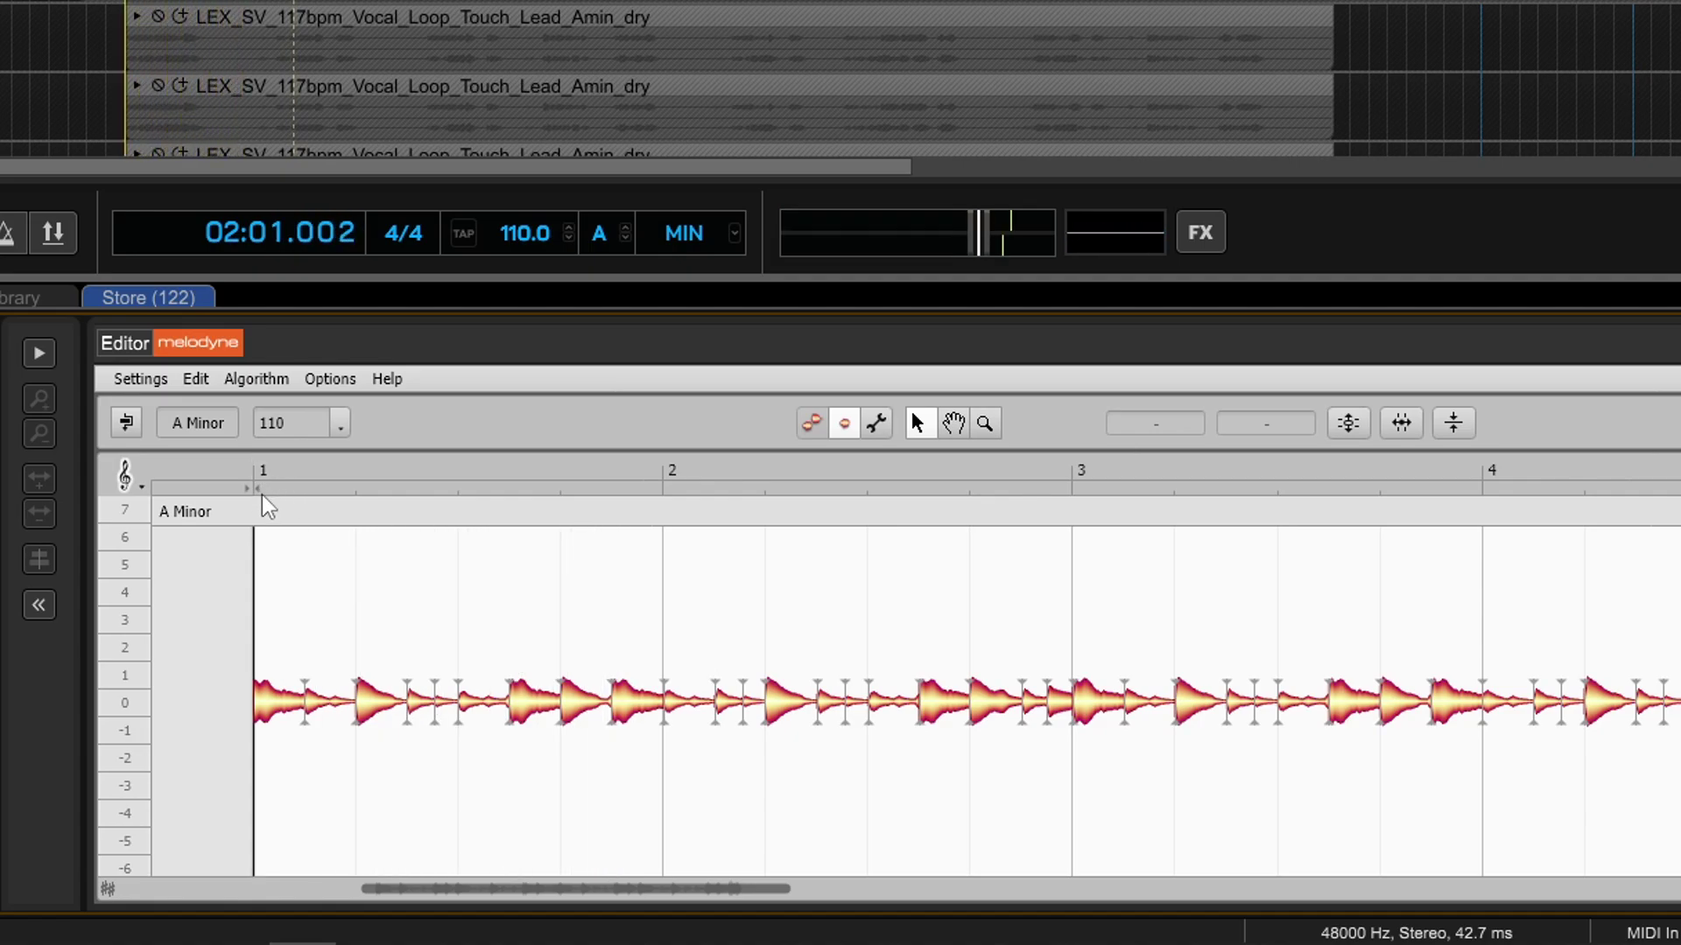
- Raise the hit on beat 2 of bar 1 to pitch position 3 and play the beat
left_click(361, 694)
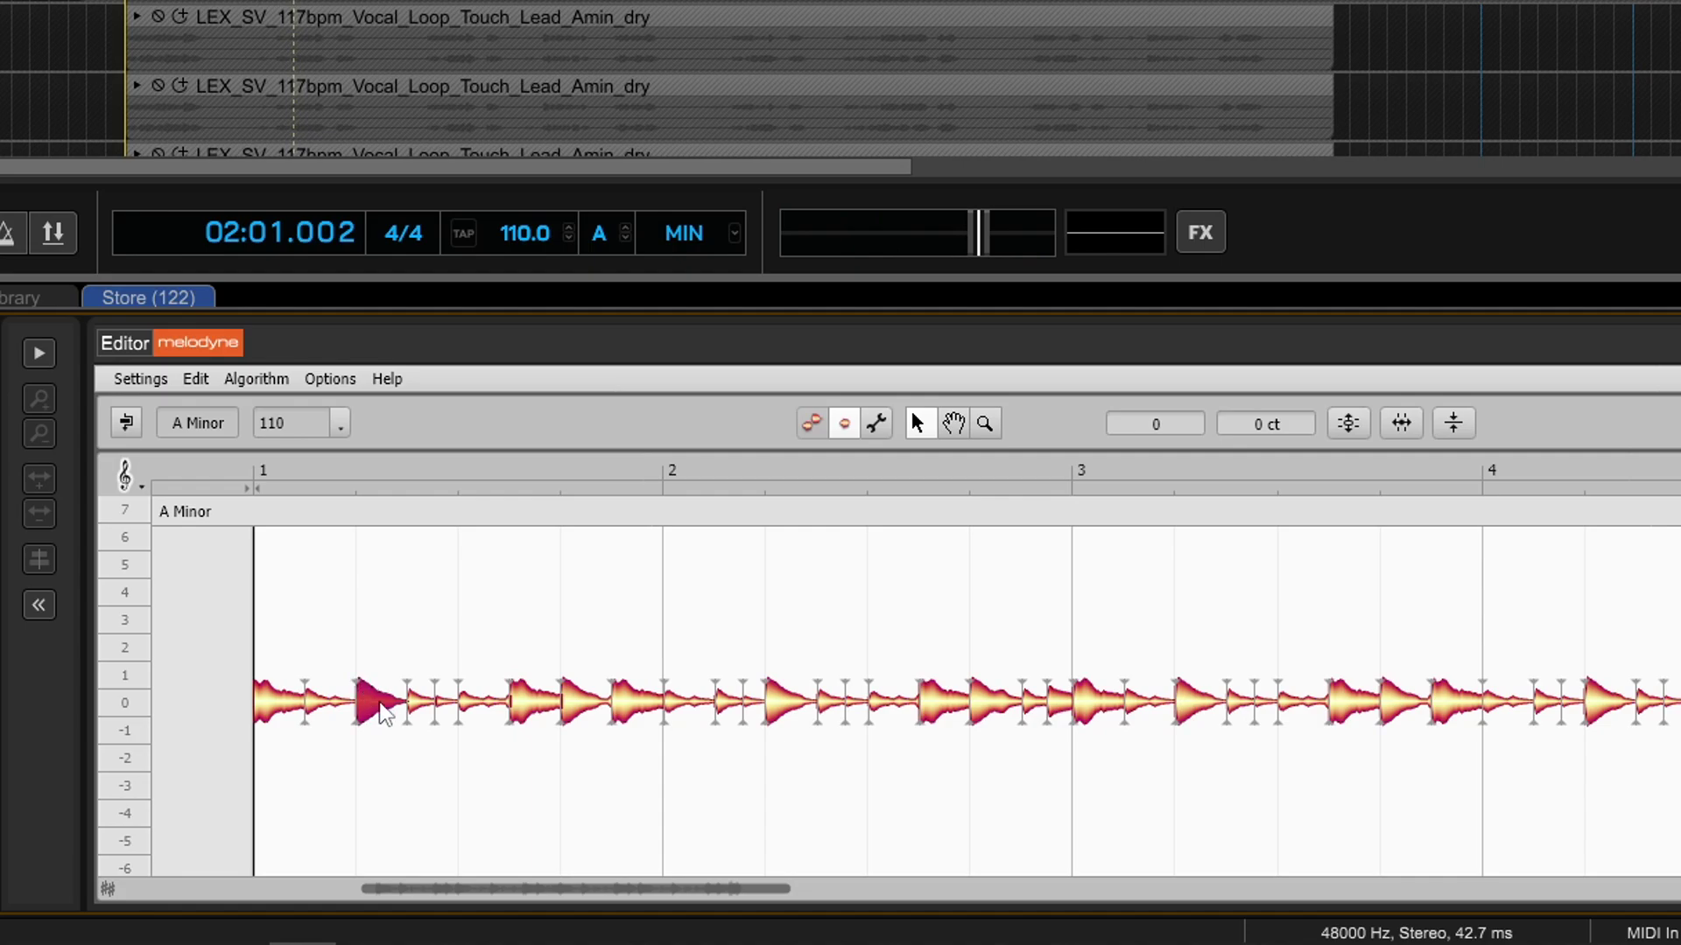
left_click_drag(378, 709, 364, 620)
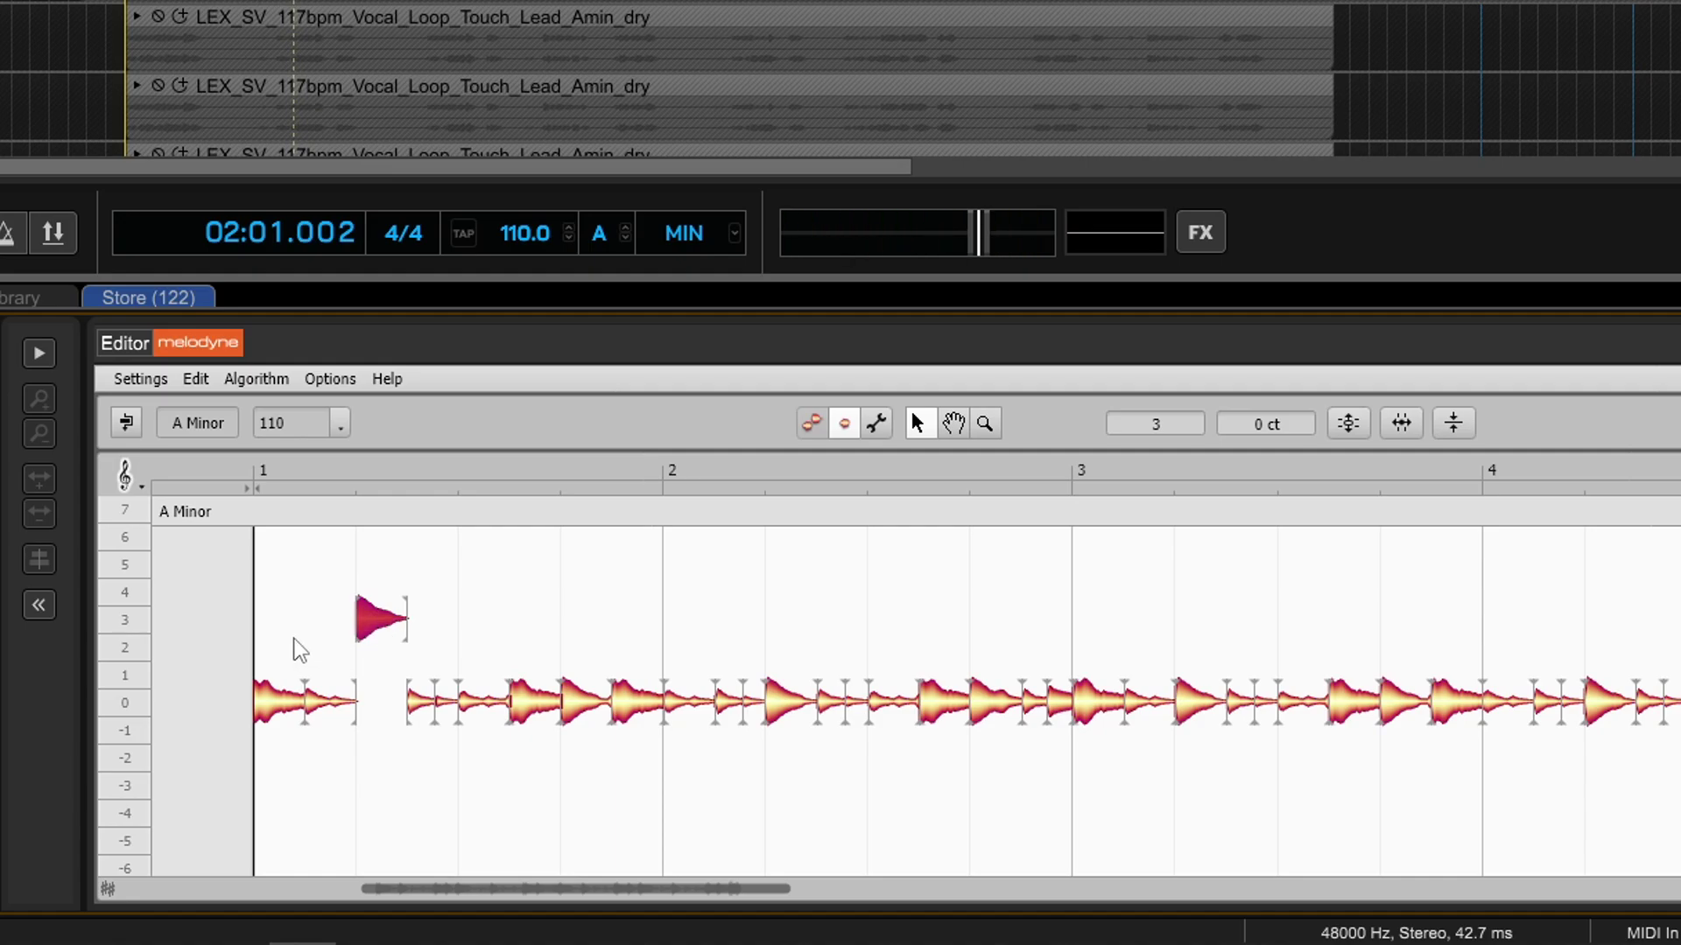
key("space")
key("space")
- Lower the raised hit on beat 2 of bar 1 to pitch position 1 and play the beat
left_click_drag(376, 629, 375, 685)
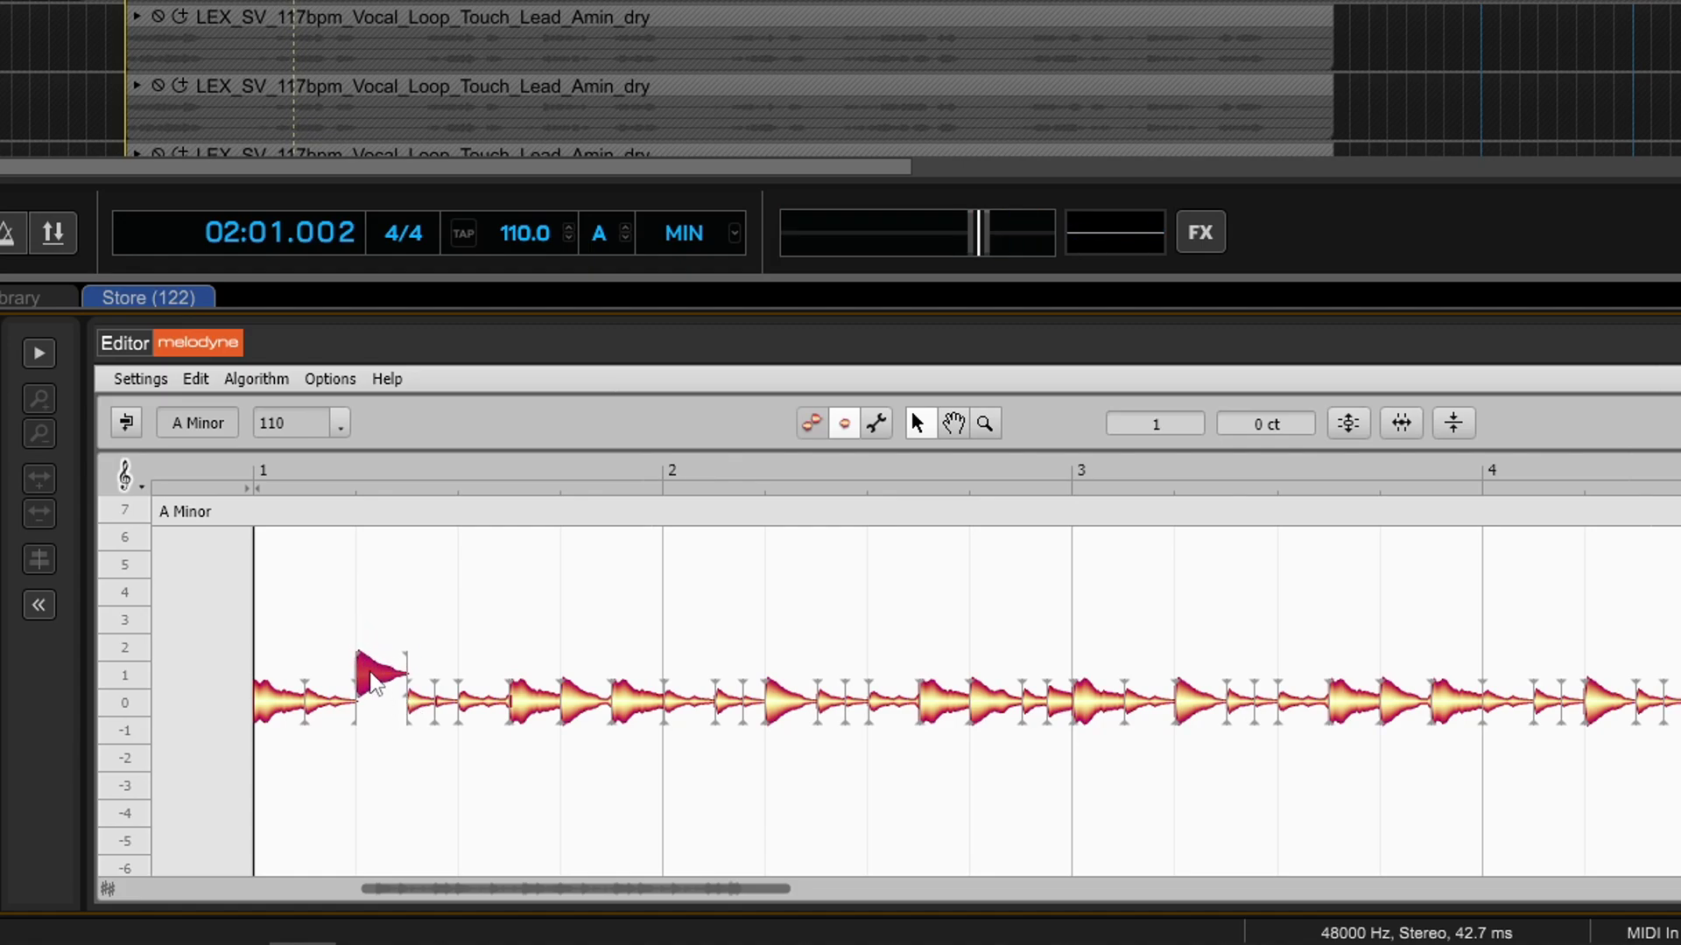
key("space")
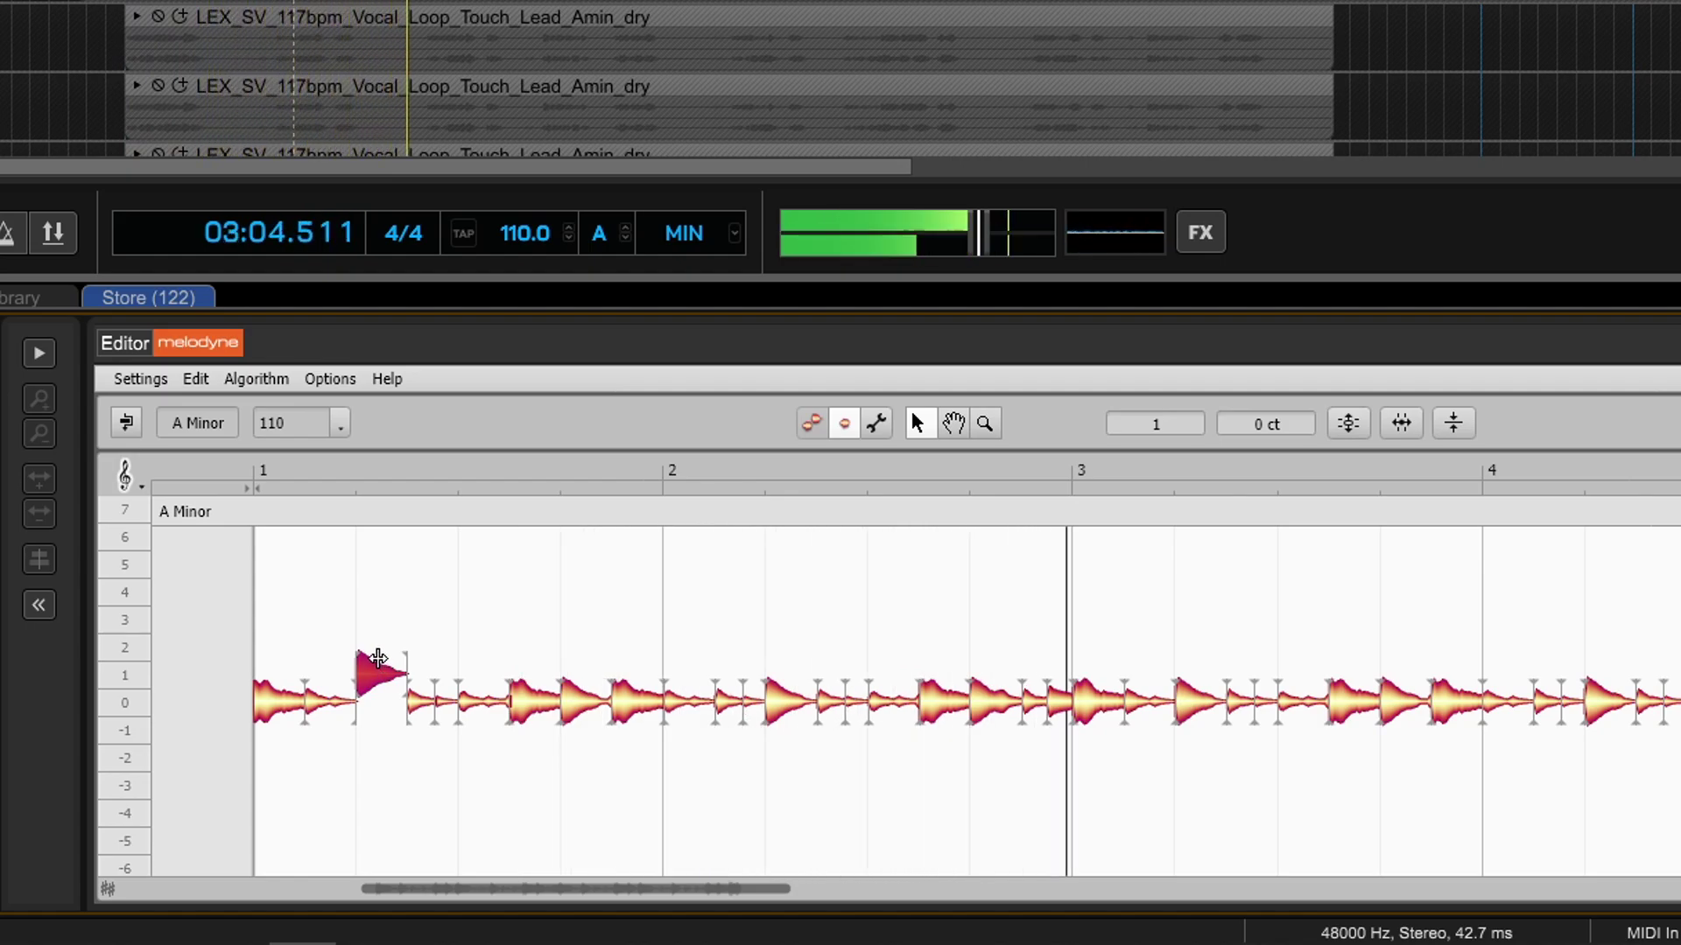
key("space")
- Raise the hit on beat 4 of bar 2 to pitch position 1 and play the beat
left_click_drag(992, 716, 987, 668)
key("space")
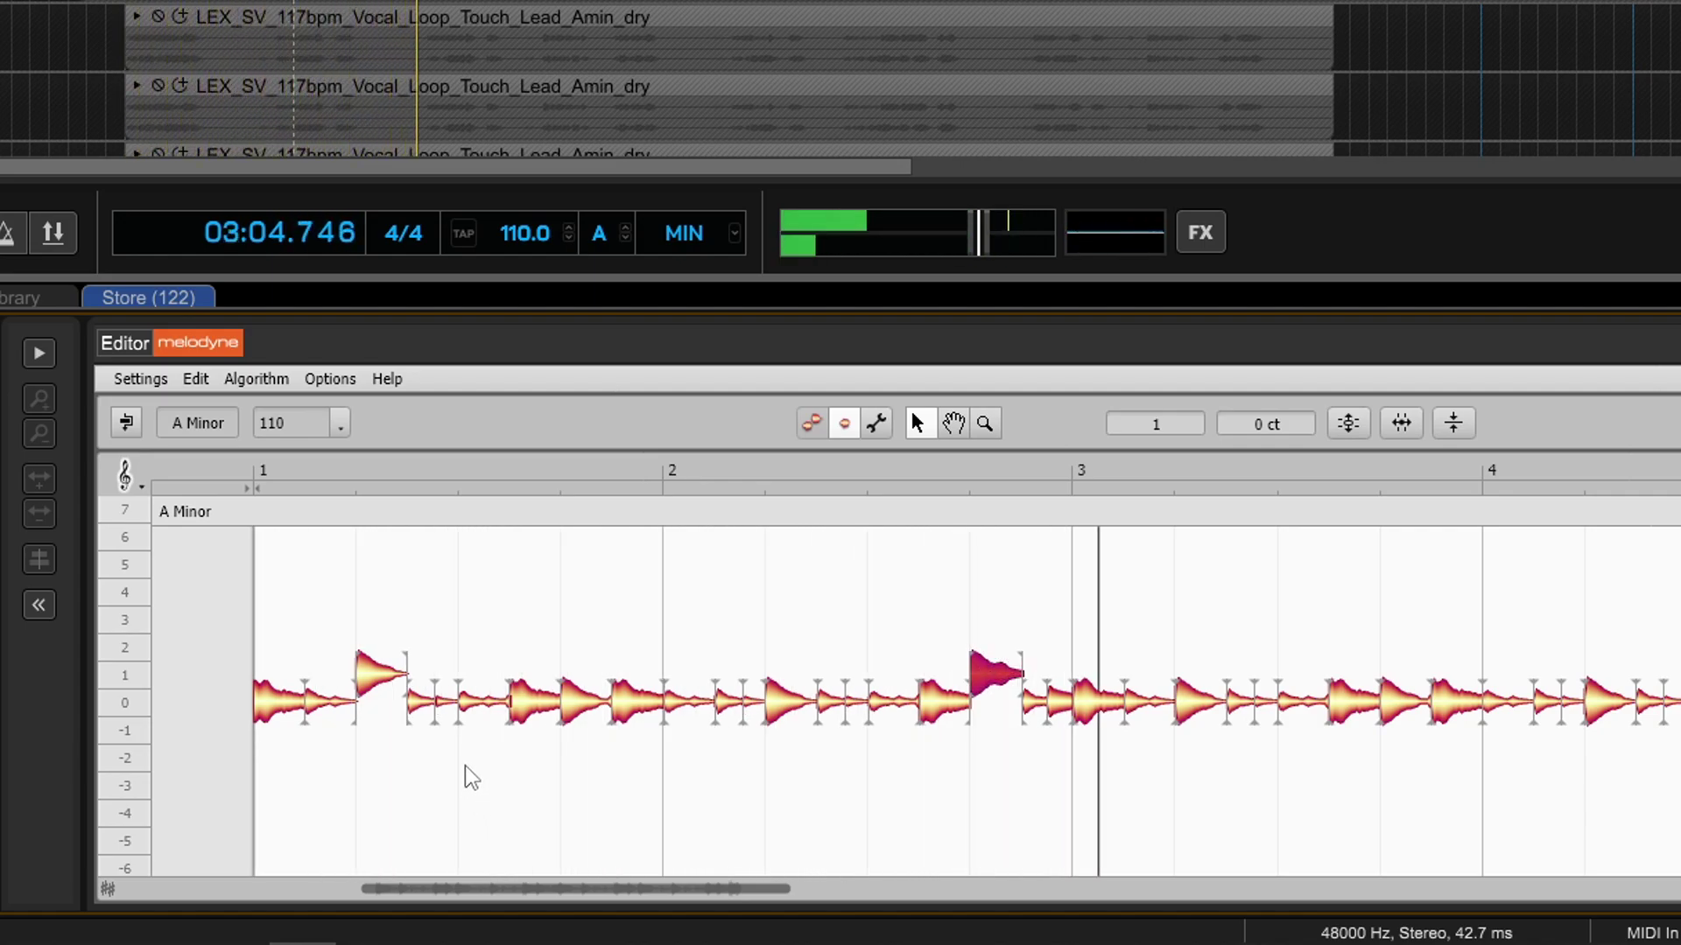
key("space")
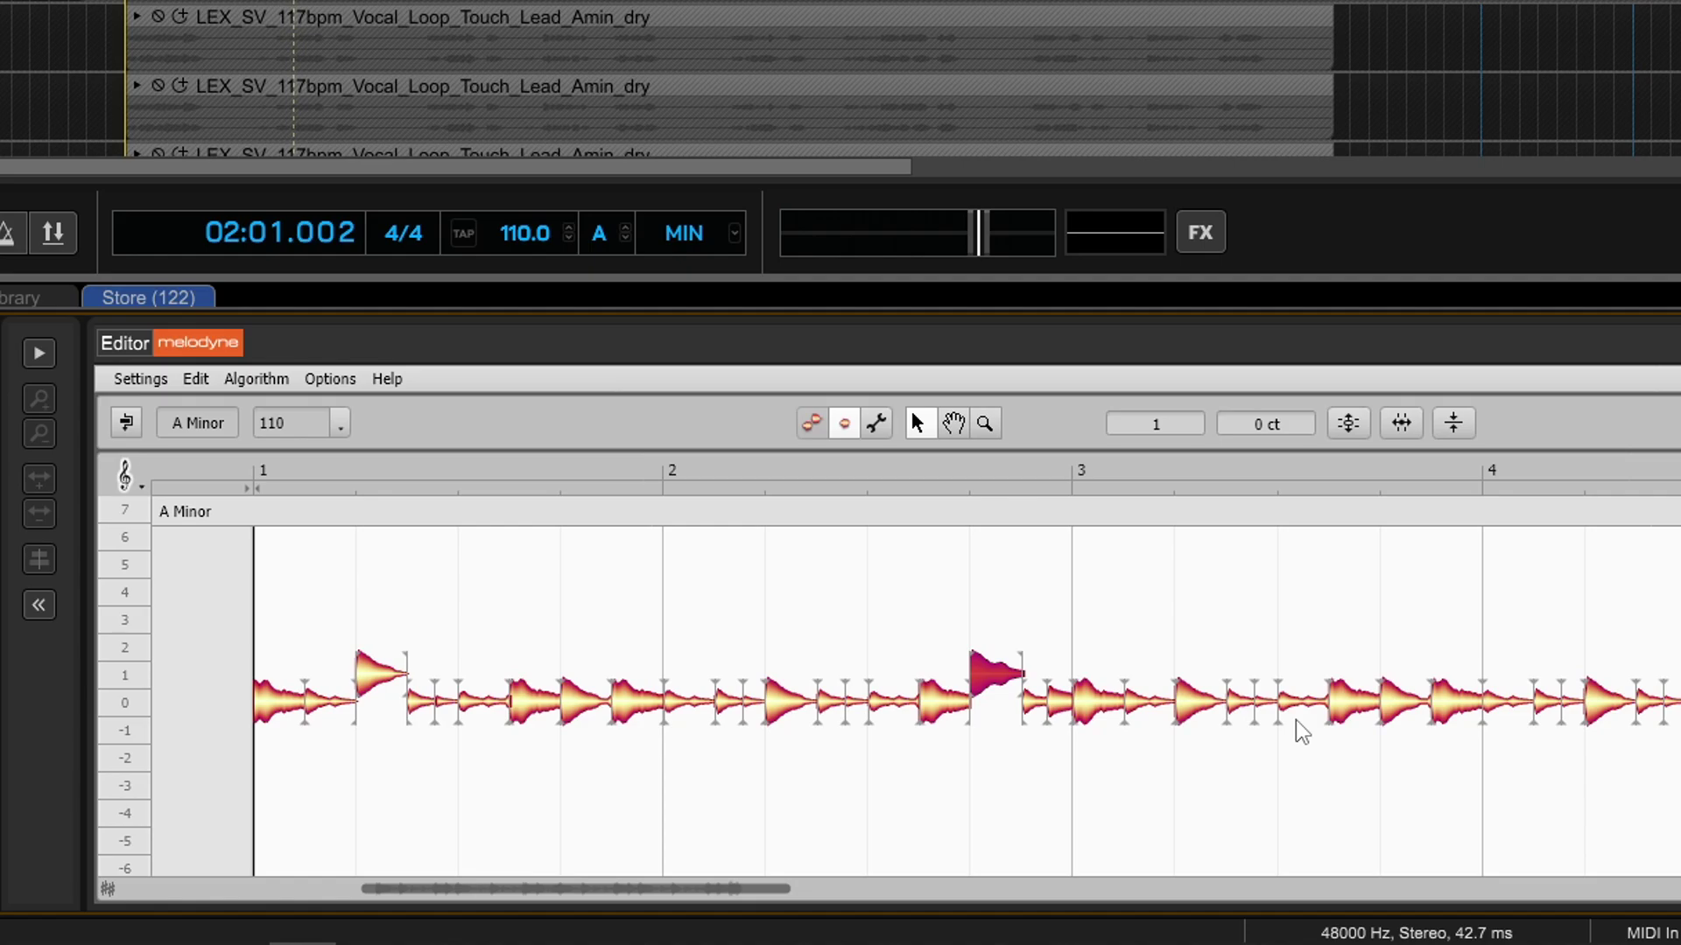
- Split the raised hit in bar 1 in the middle, return its second half to pitch position 0 and play the beat
left_click(379, 663)
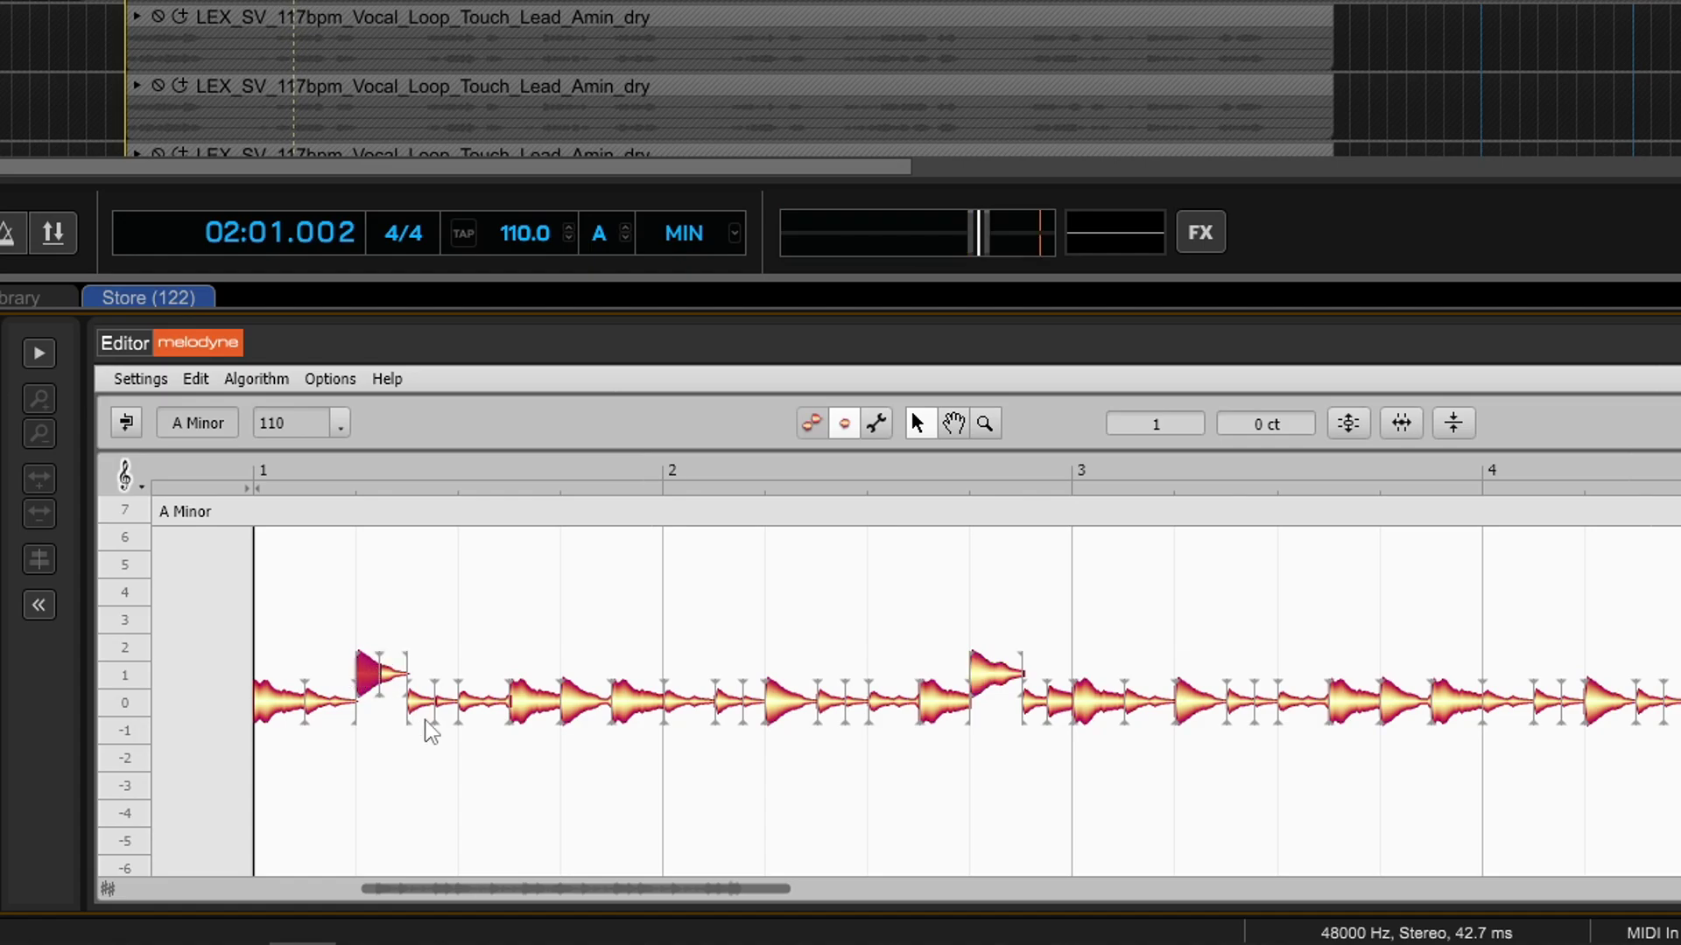
left_click_drag(391, 665, 390, 702)
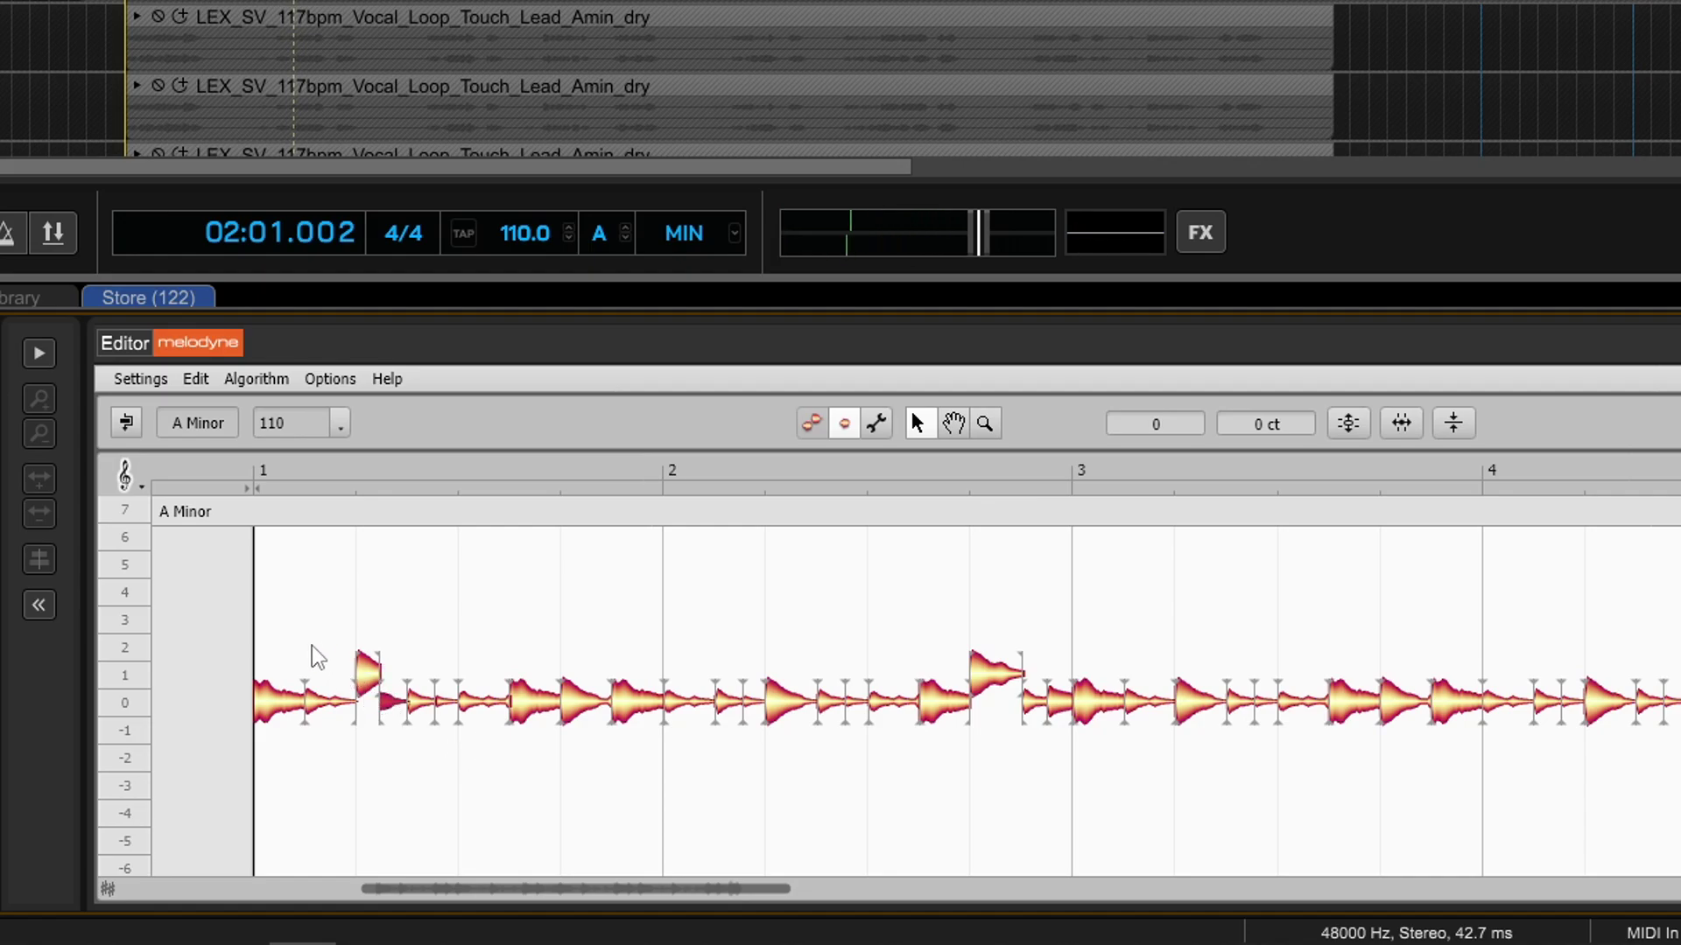
key("space")
key("space")
- Stretch the raised first half of the split hit to just before bar 2 and play the beat
left_click(373, 670)
left_click_drag(378, 671, 639, 671)
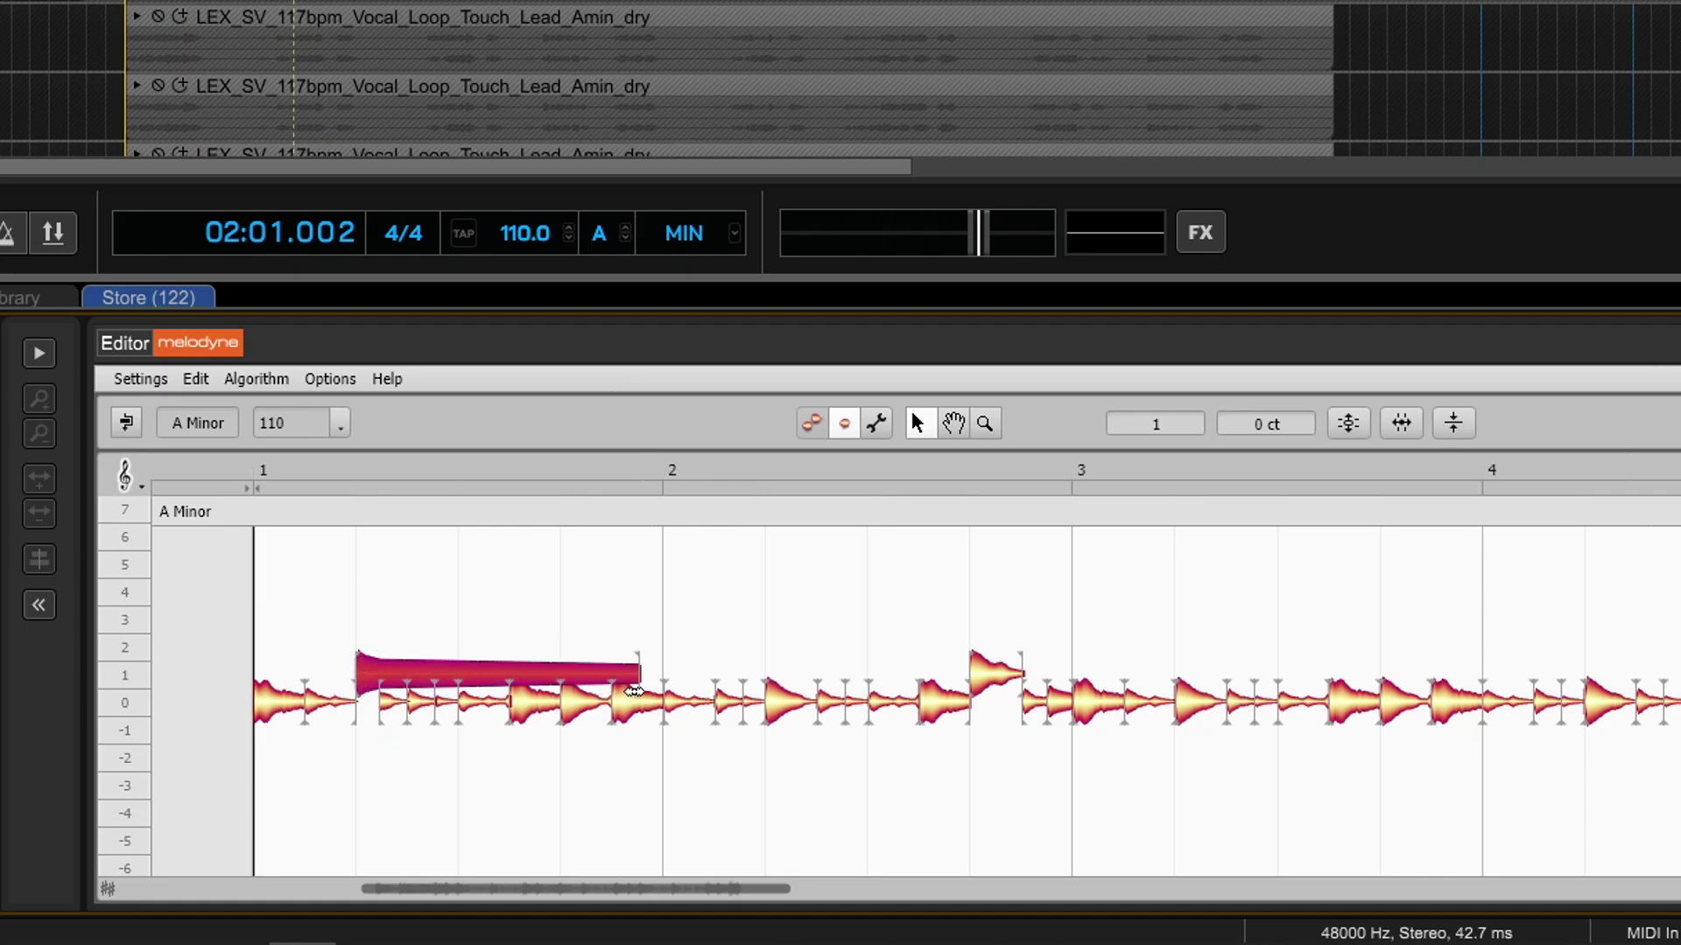
key("space")
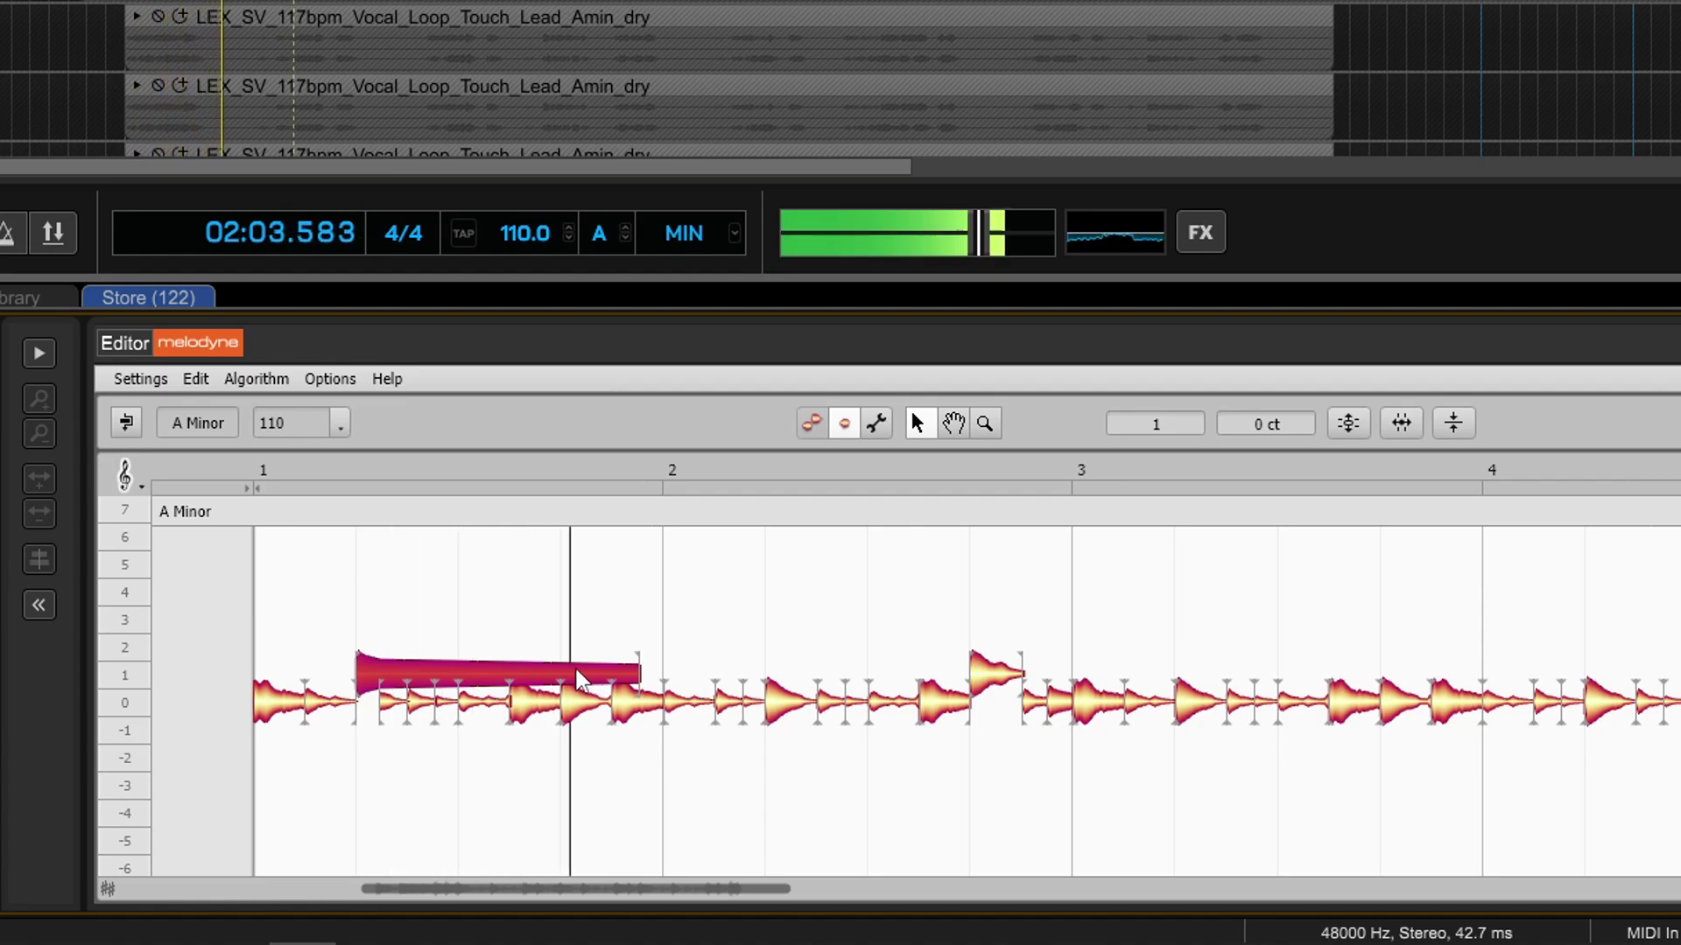
key("space")
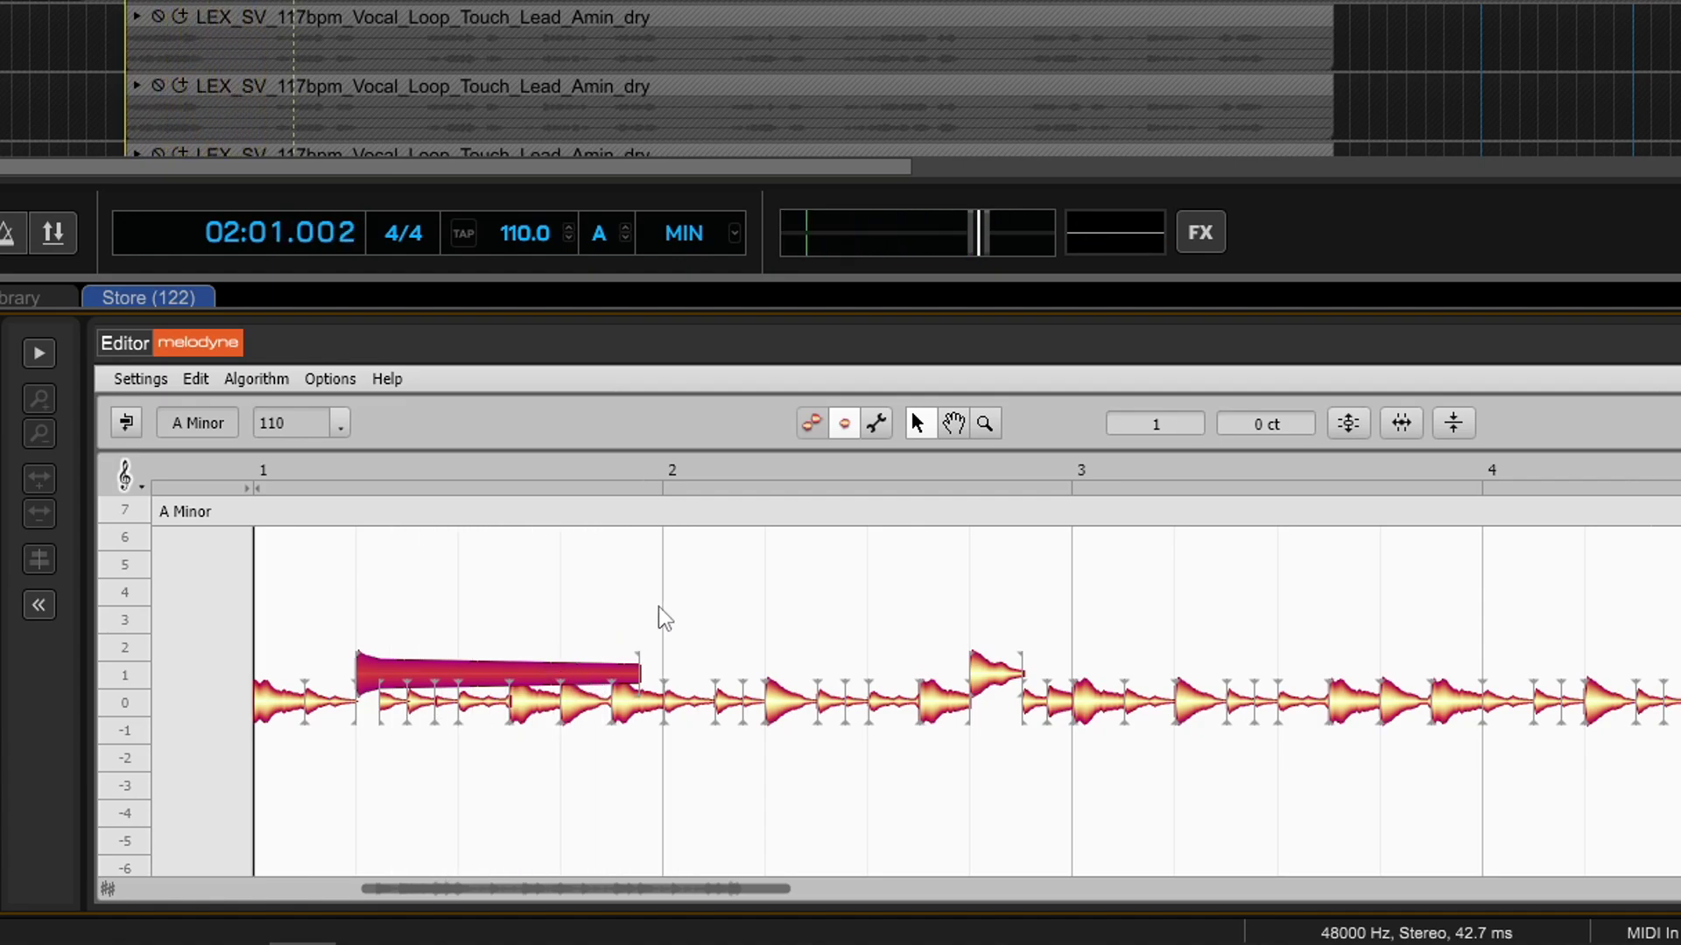
- Undo the pitch, split and stretch edits made to the hits of the beat
left_click(635, 679)
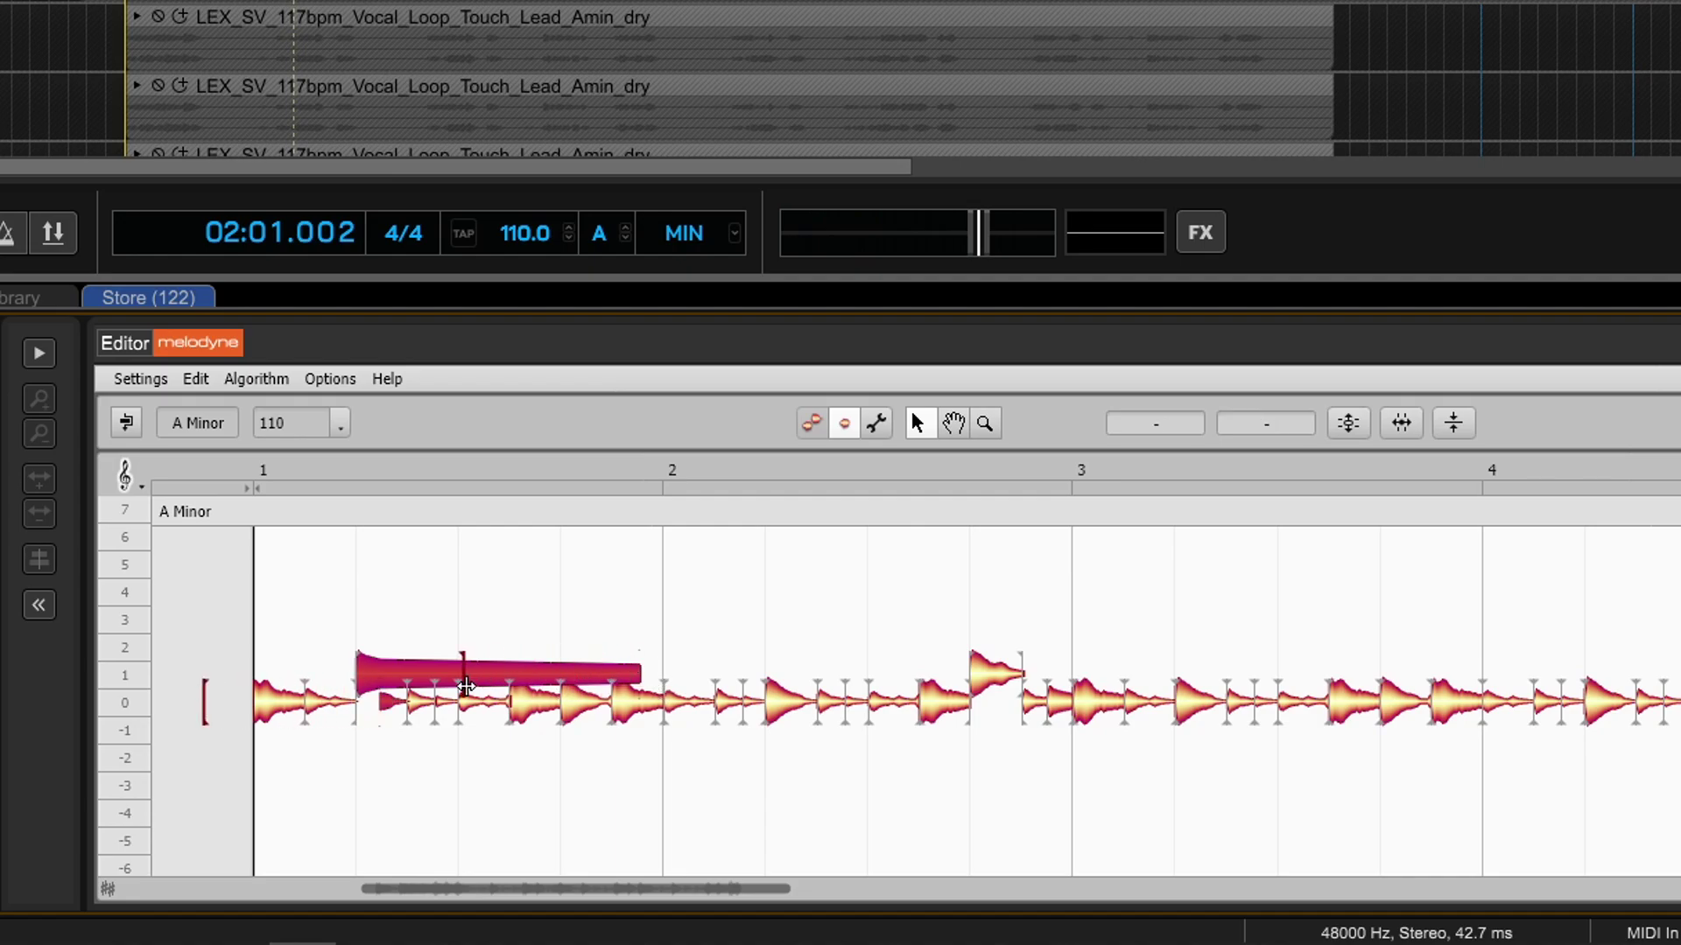
key("ctrl+z")
key("ctrl+z")
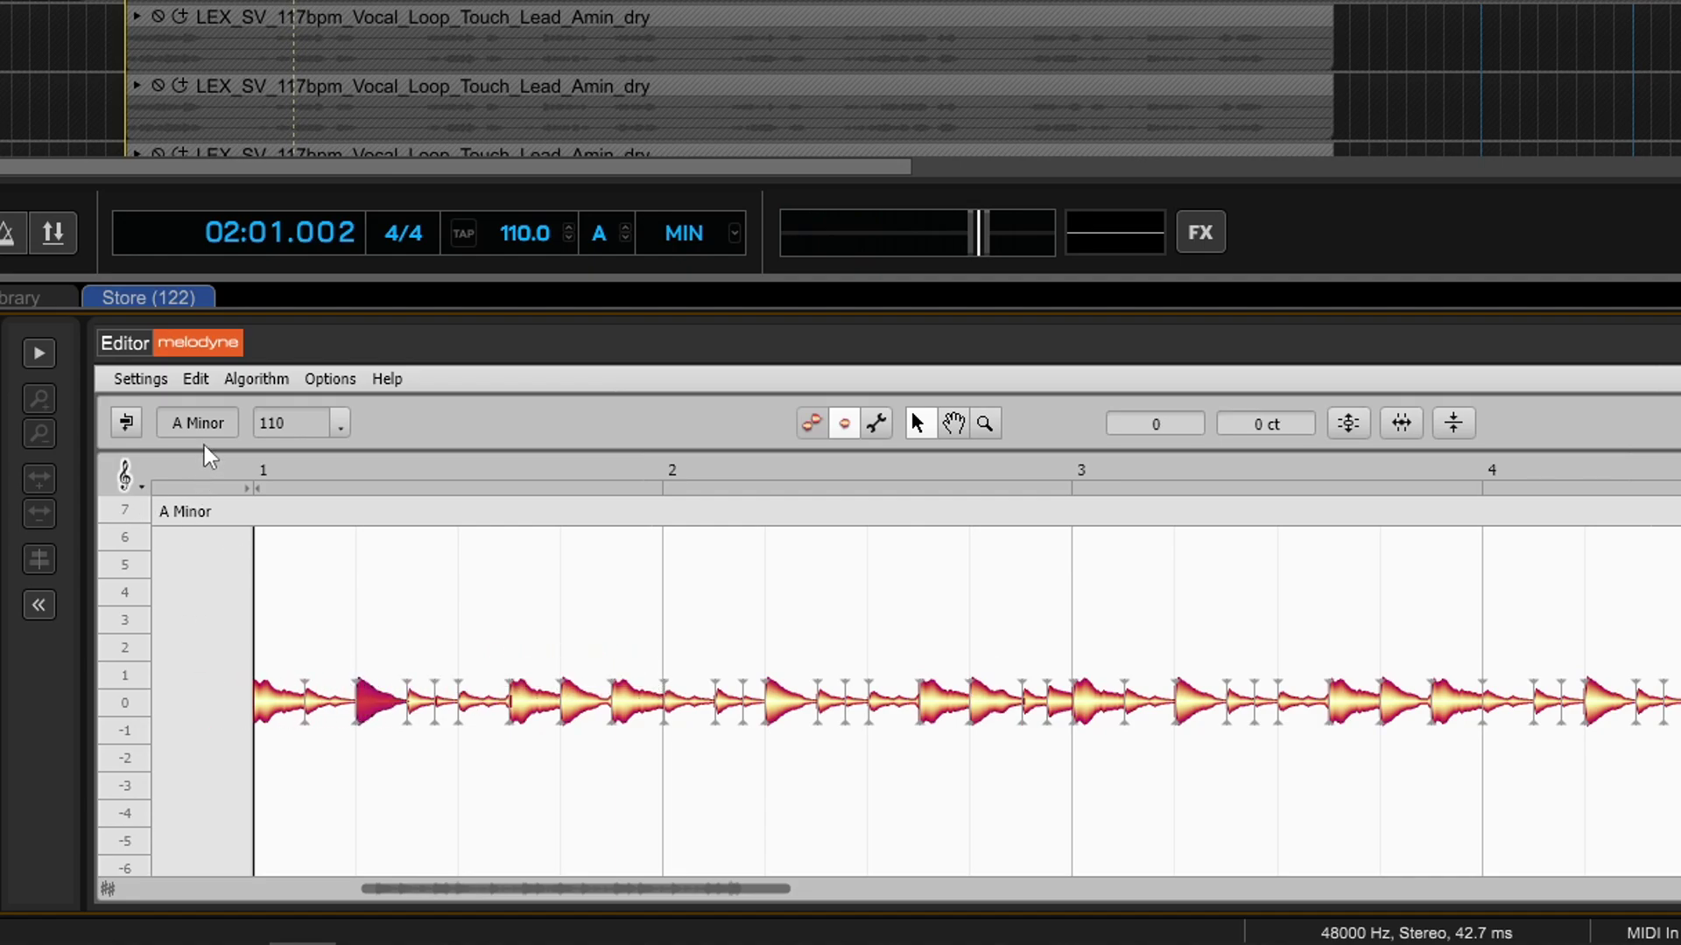
- Change the beat's detection algorithm to Percussive Pitched and redetect the audio
left_click(251, 377)
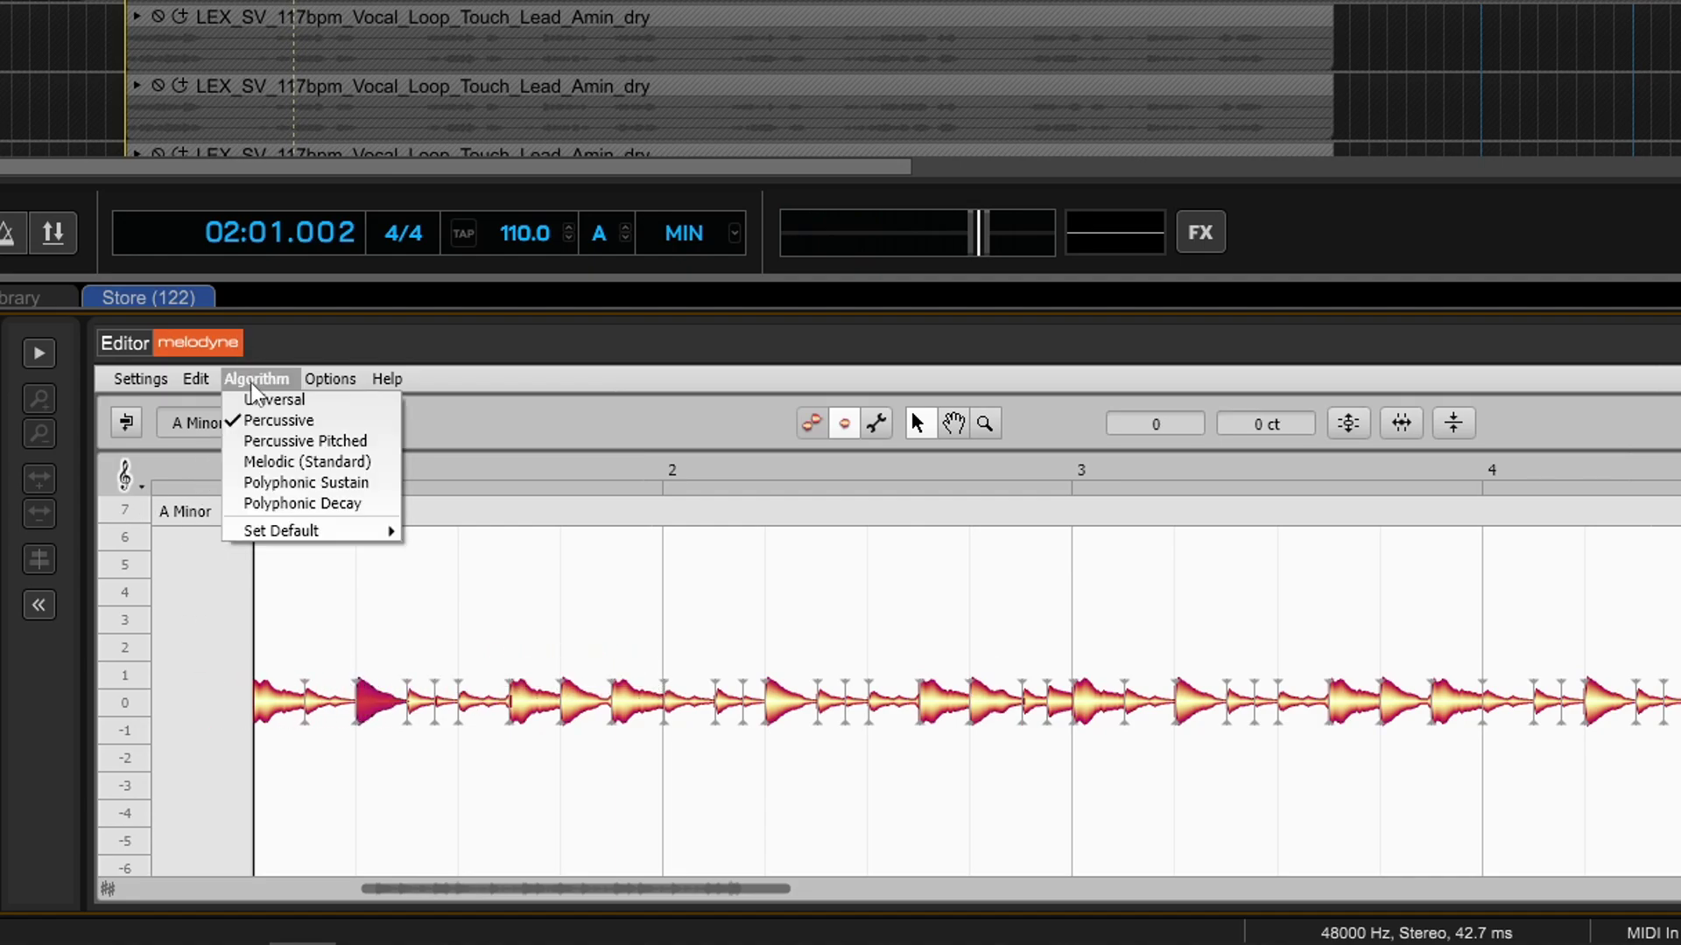
left_click(338, 441)
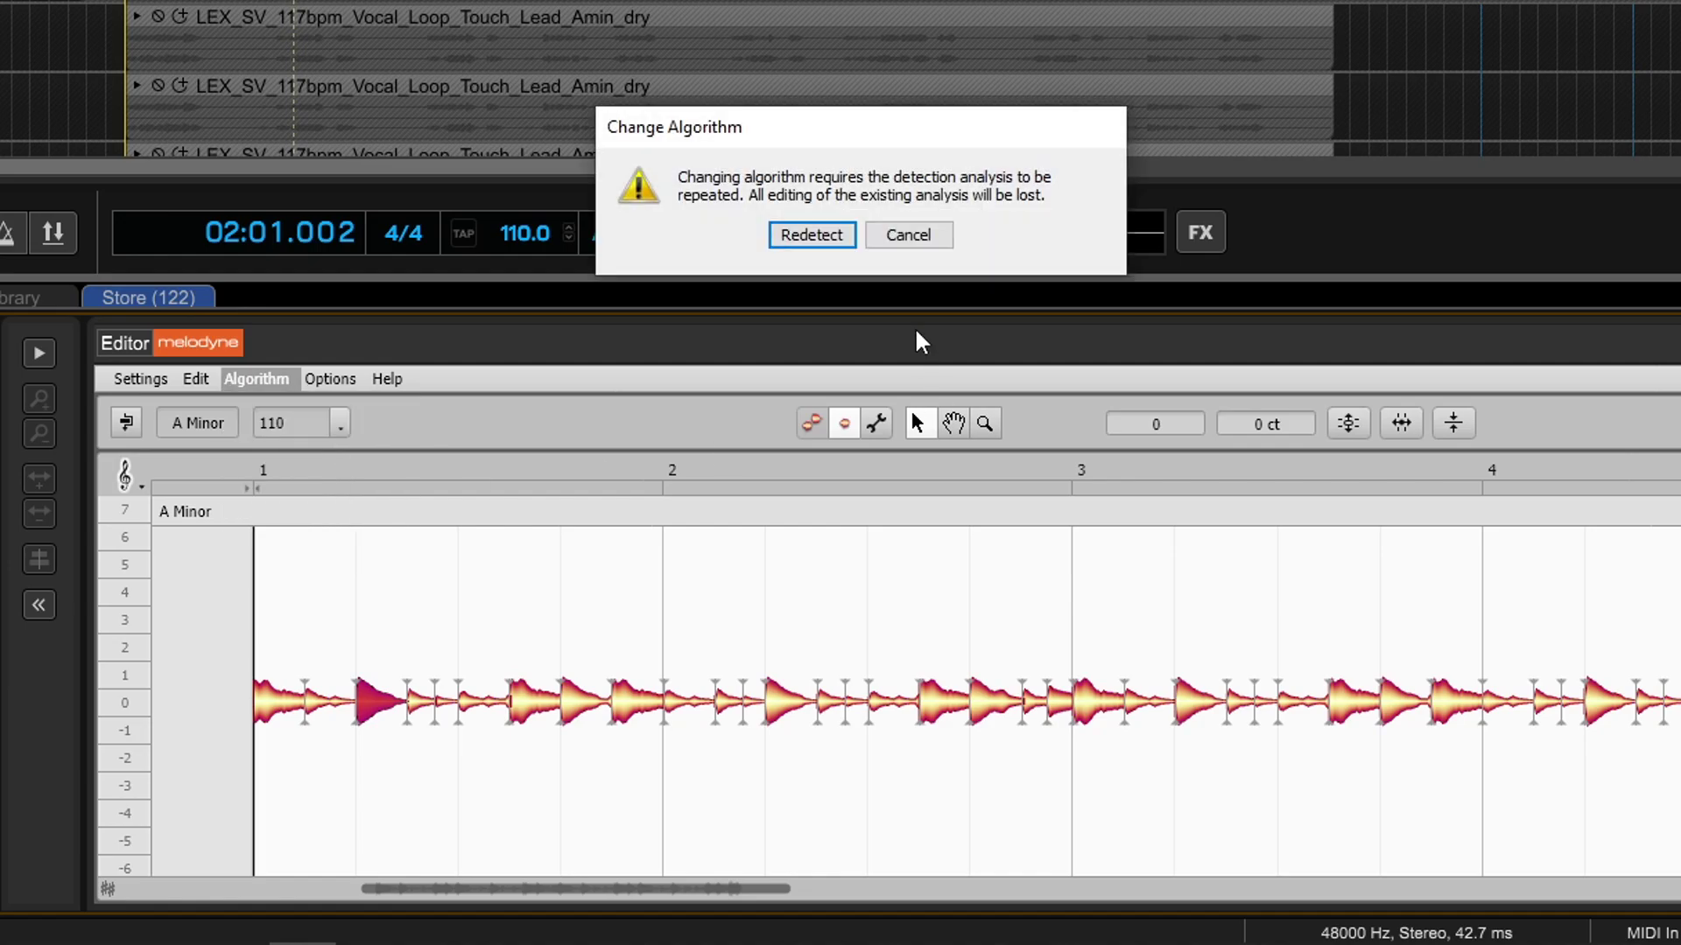
left_click(817, 243)
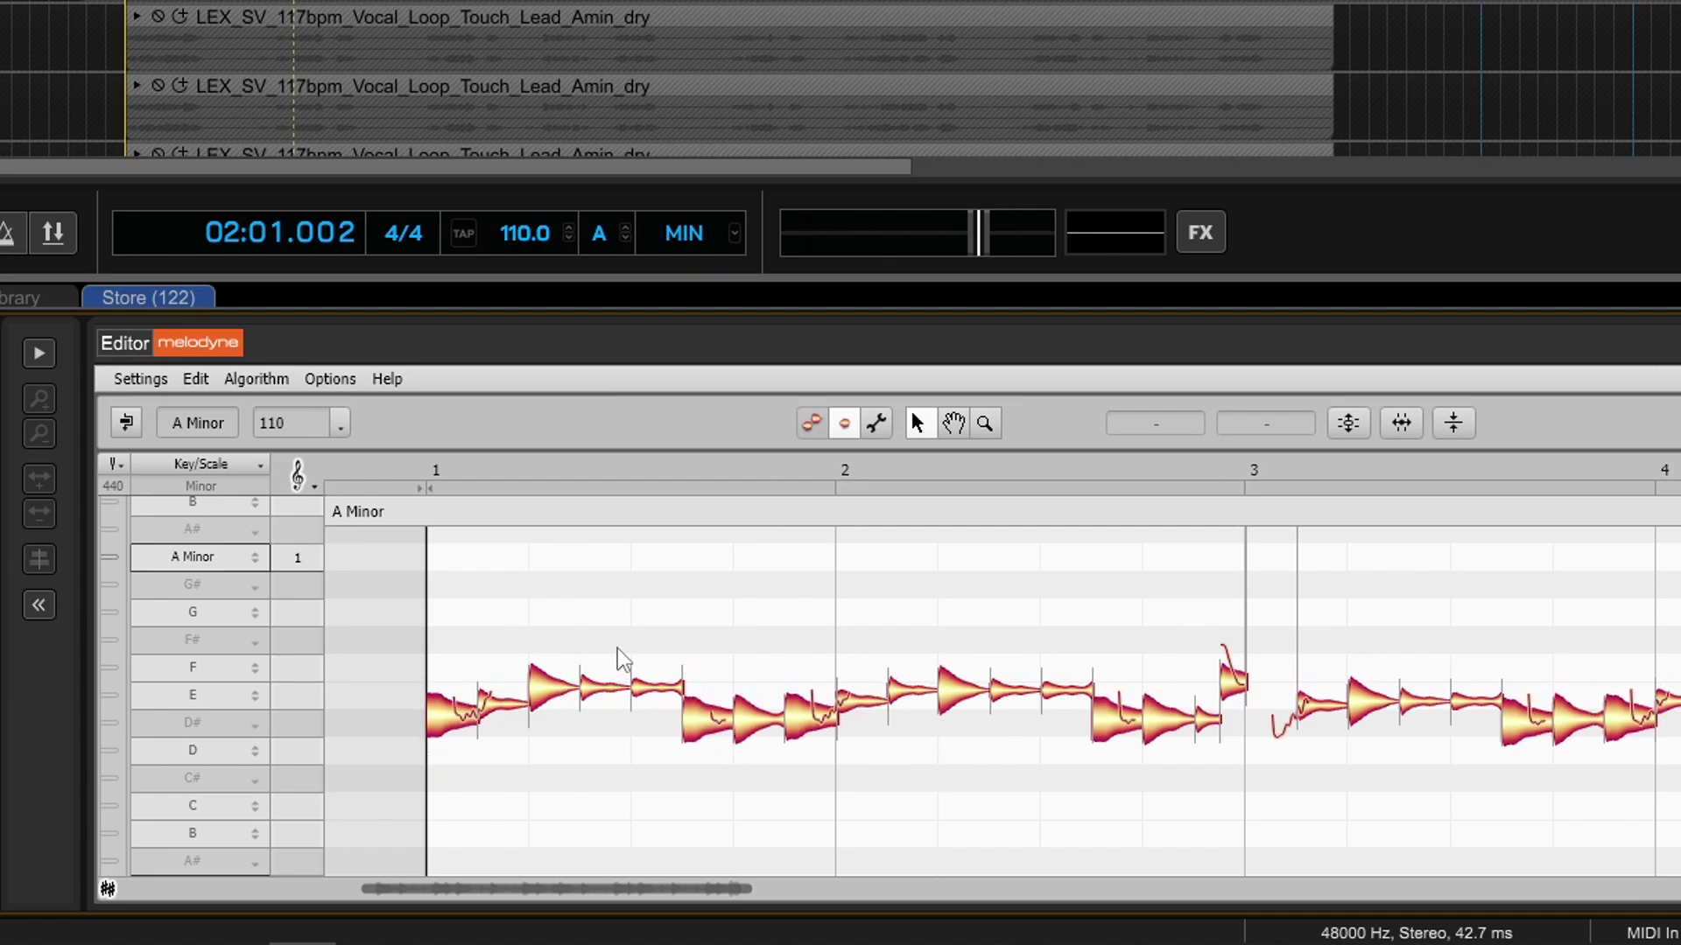
- Lower the hit on beat 2 of bar 1 to D and raise the hit on beat 4 of bar 2 to G, playing the beat
key("space")
key("space")
left_click_drag(550, 700, 551, 759)
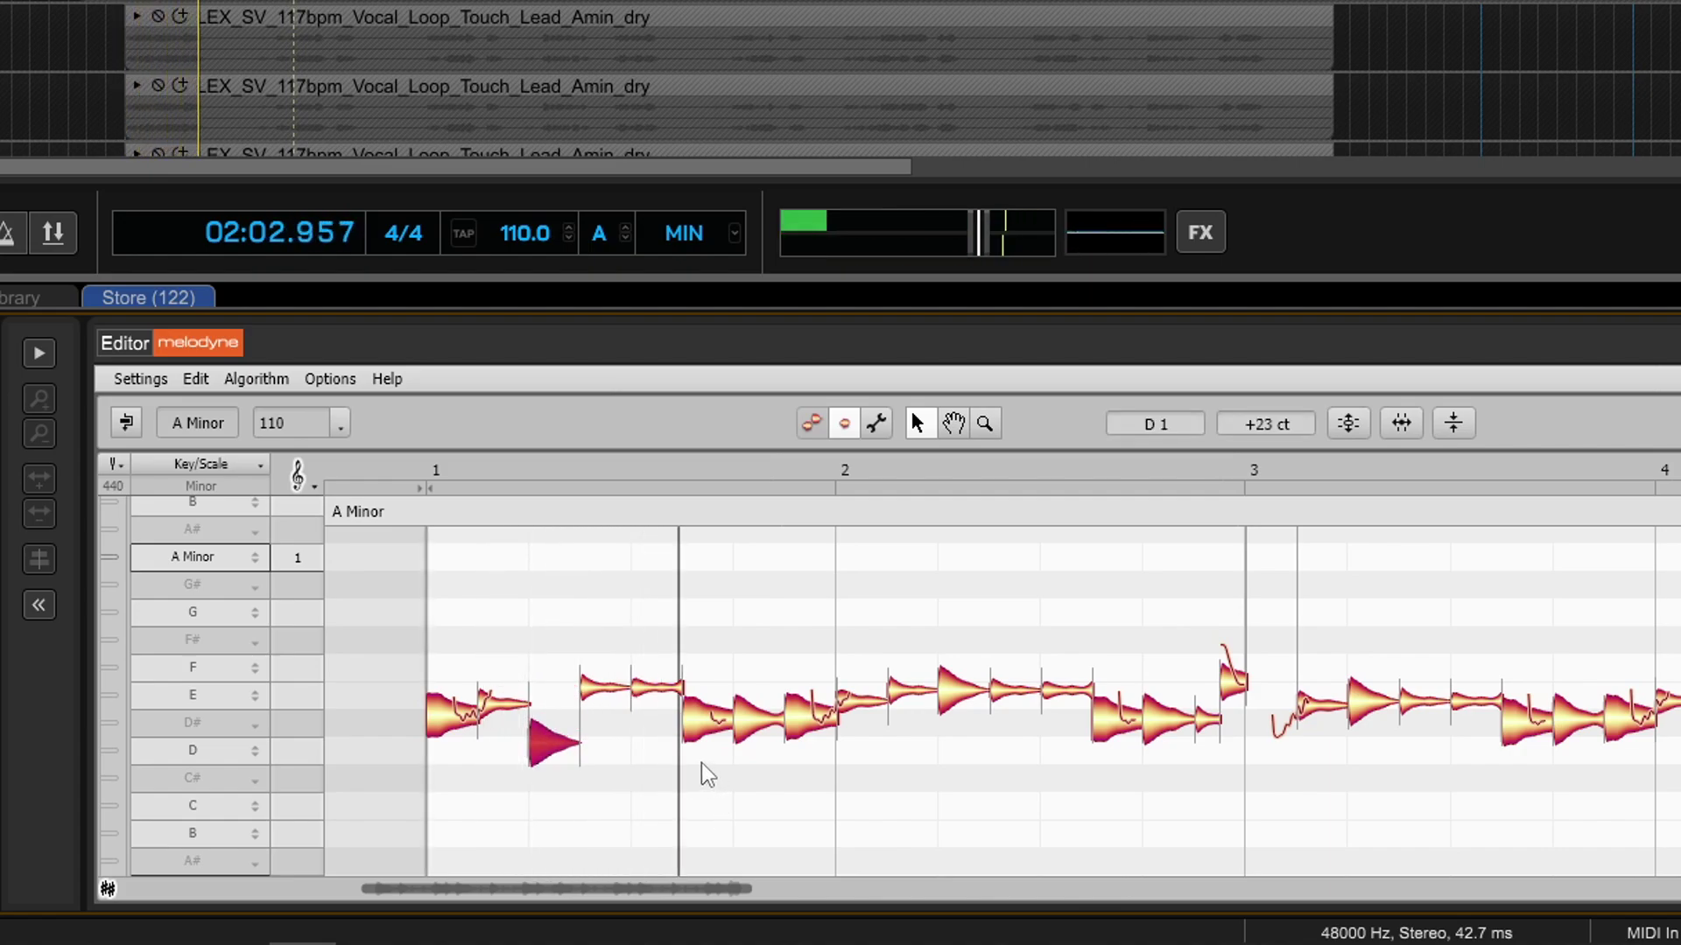
key("space")
left_click_drag(1143, 719, 1143, 608)
key("space")
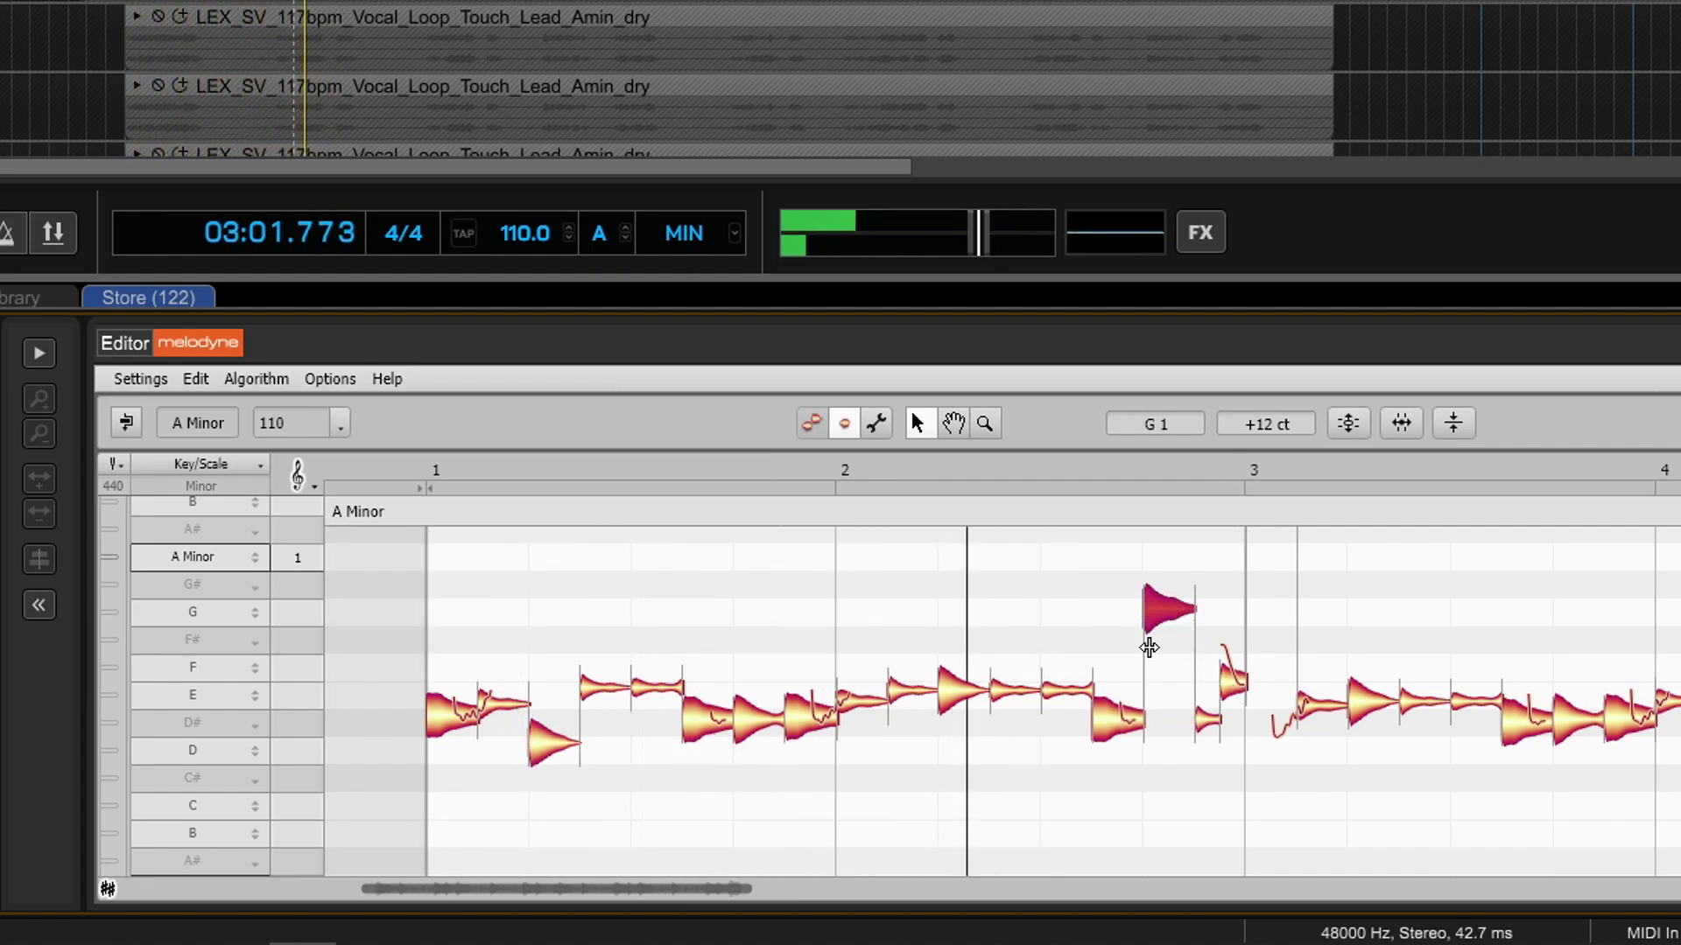
key("space")
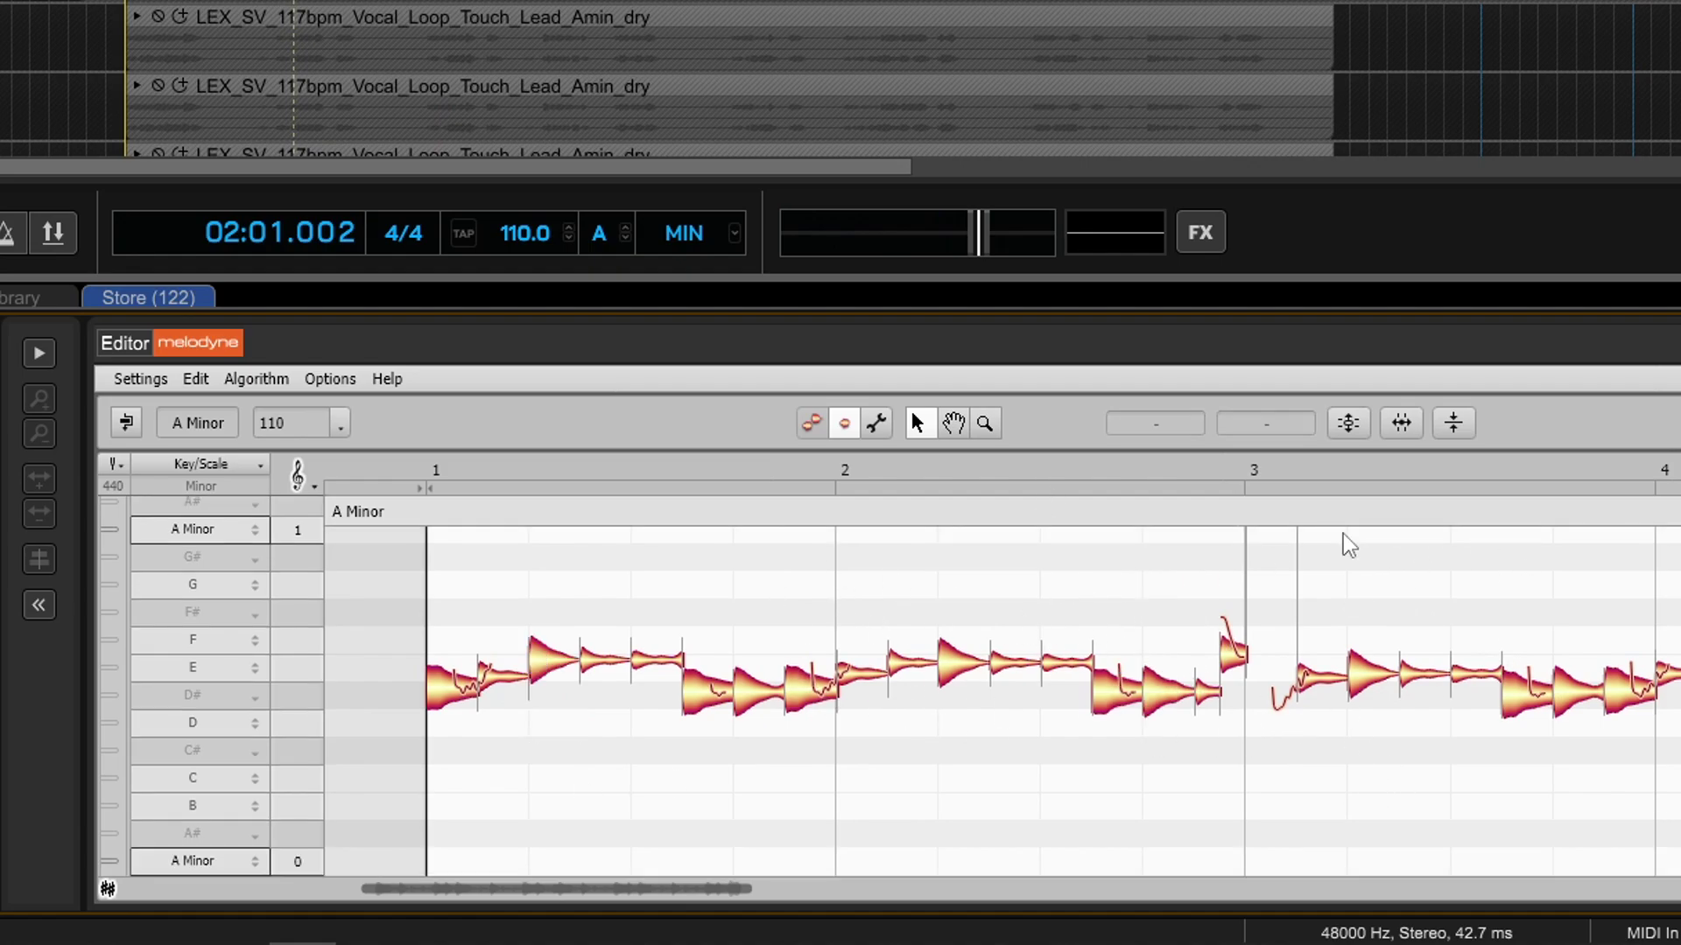
- Review the pitch correction macro's Pitch Center and Pitch Drift and the quantize macro's groove reference and Intensity, leaving the notes uncorrected
left_click(1362, 423)
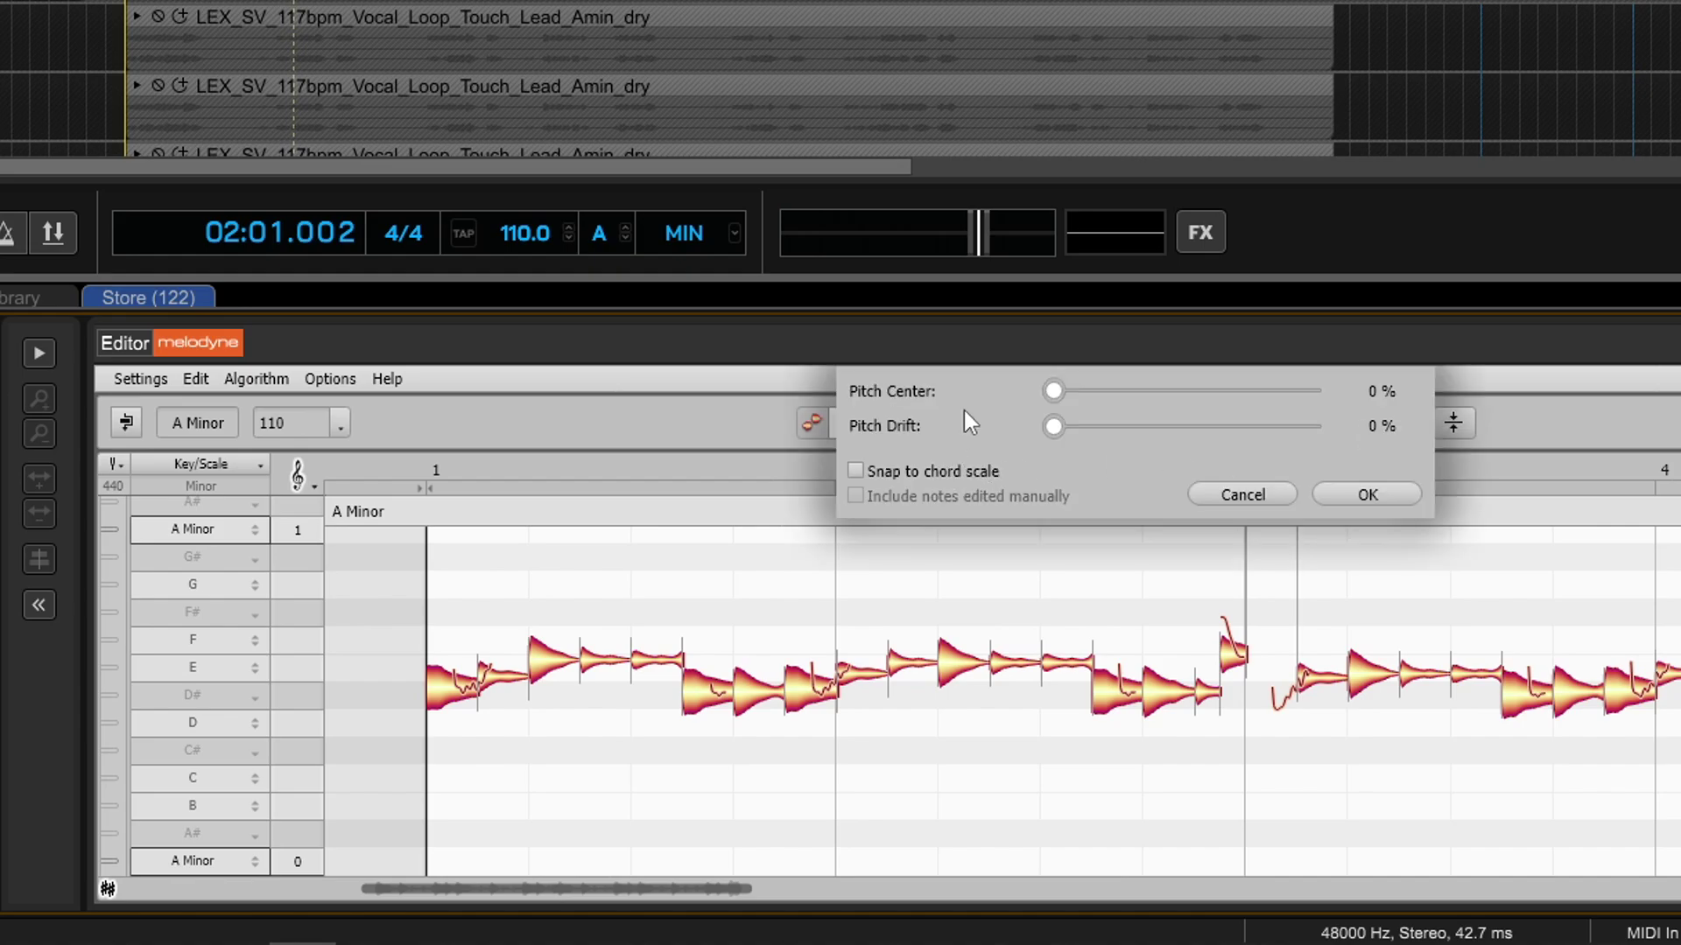
left_click_drag(1055, 391, 956, 420)
left_click_drag(1059, 425, 1048, 464)
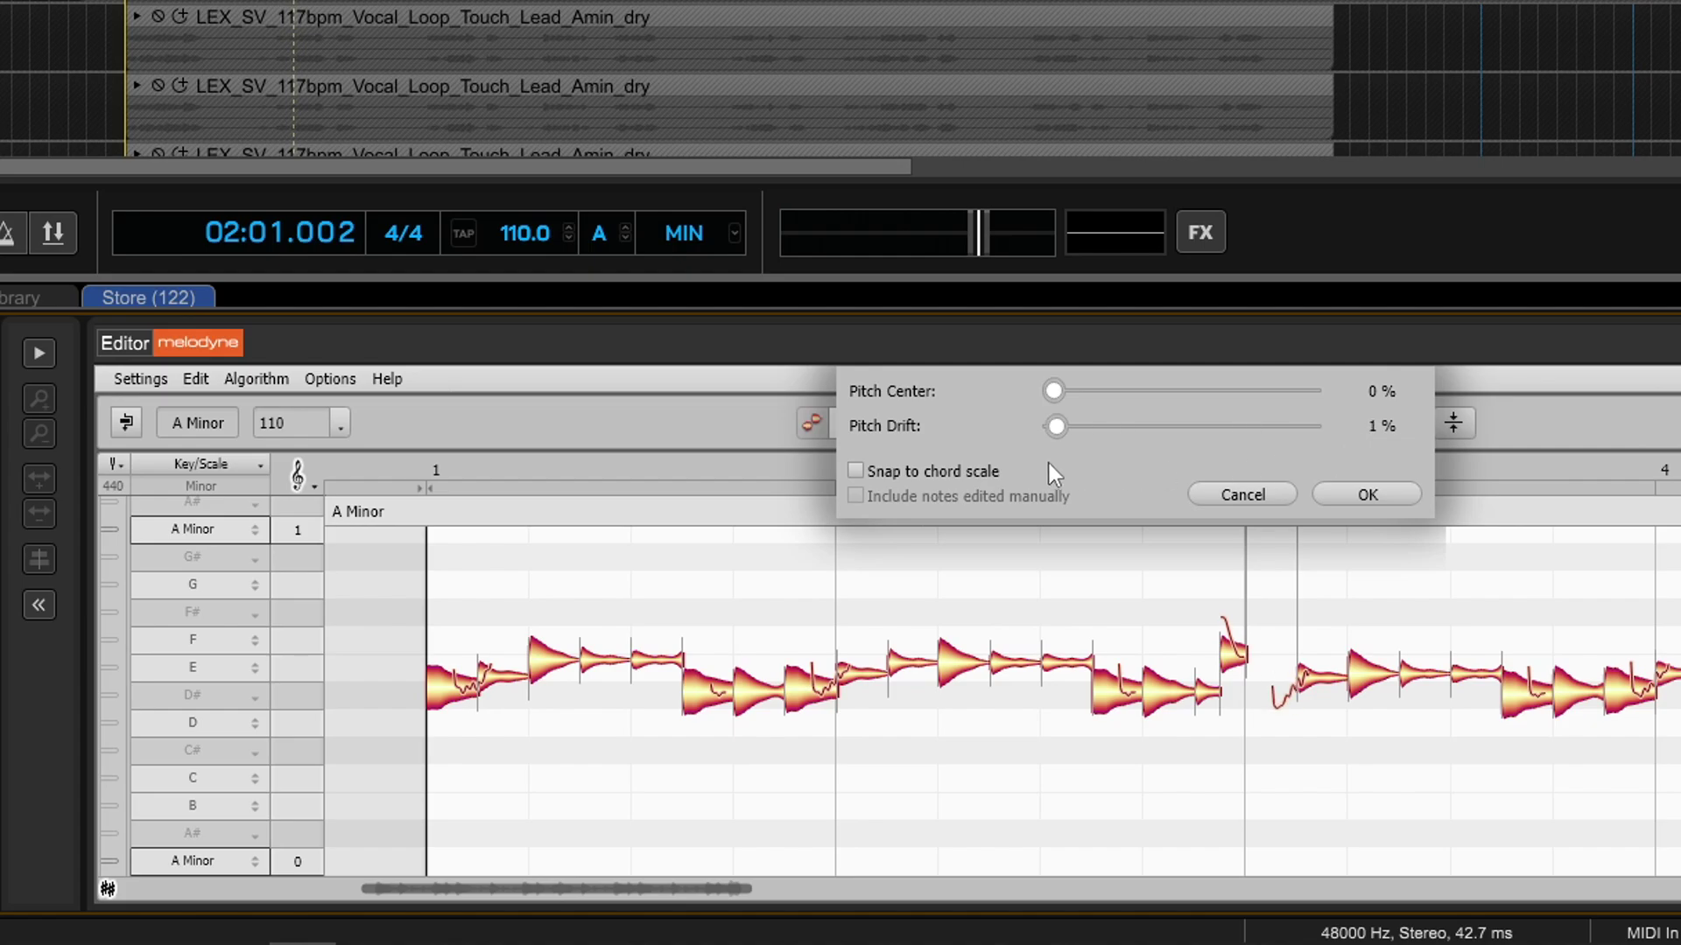
left_click(1241, 495)
left_click(1403, 424)
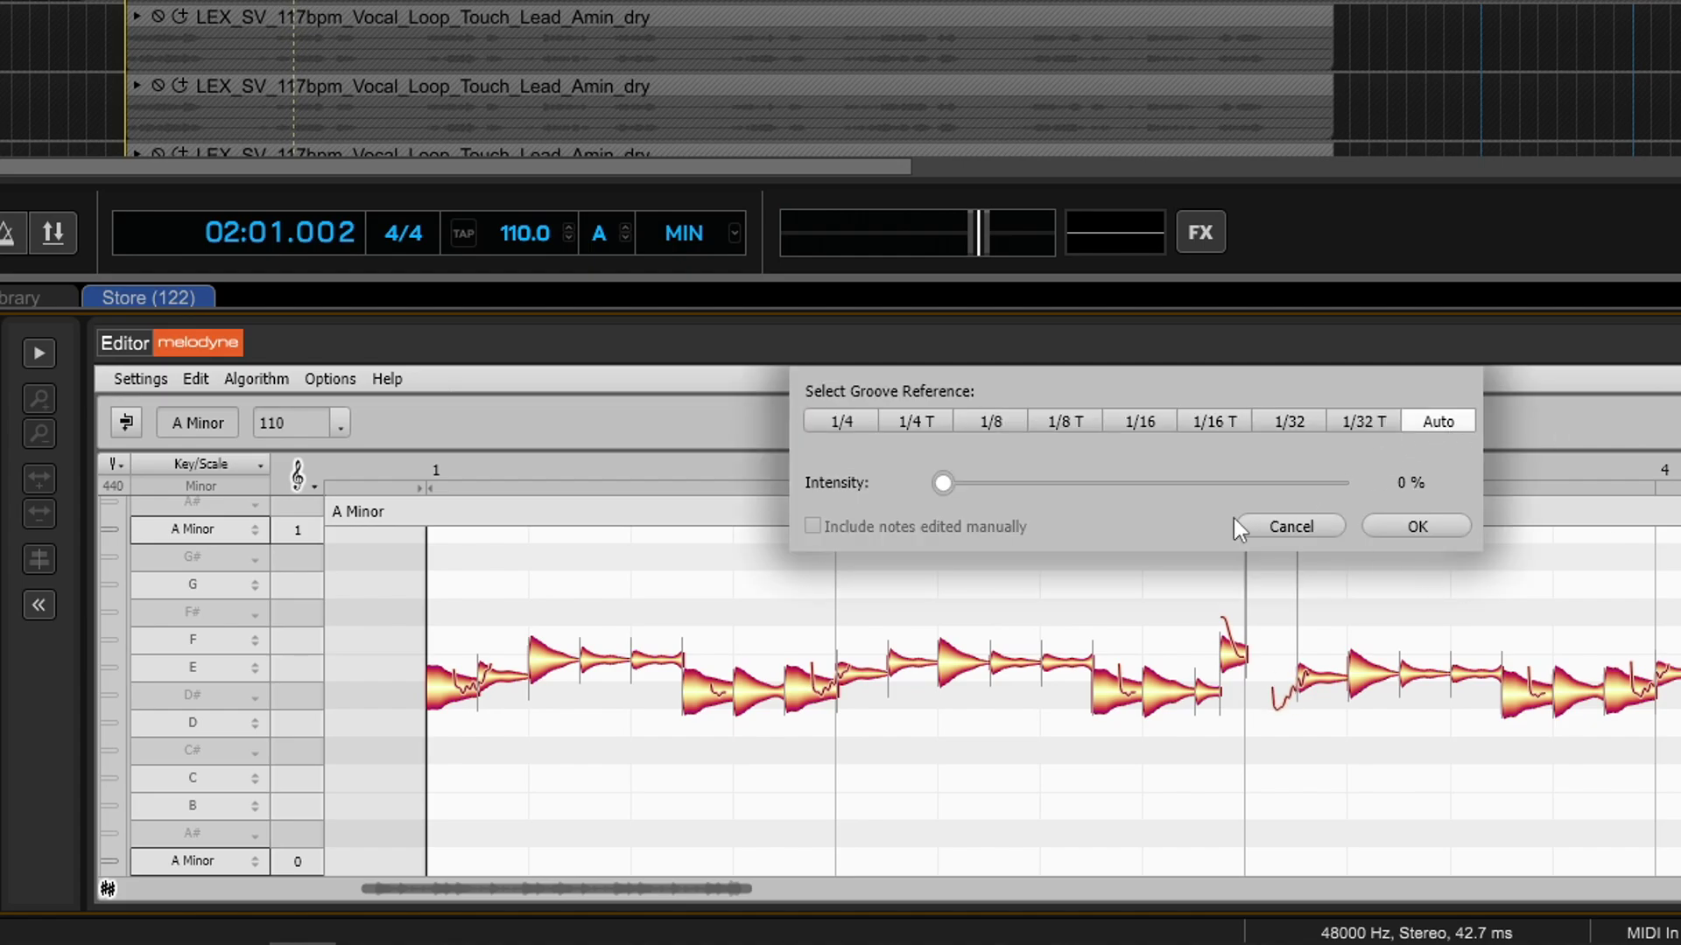
mouse_move(940, 484)
left_mouse_down()
mouse_move(1401, 488)
mouse_move(941, 484)
left_mouse_up()
left_click(1373, 525)
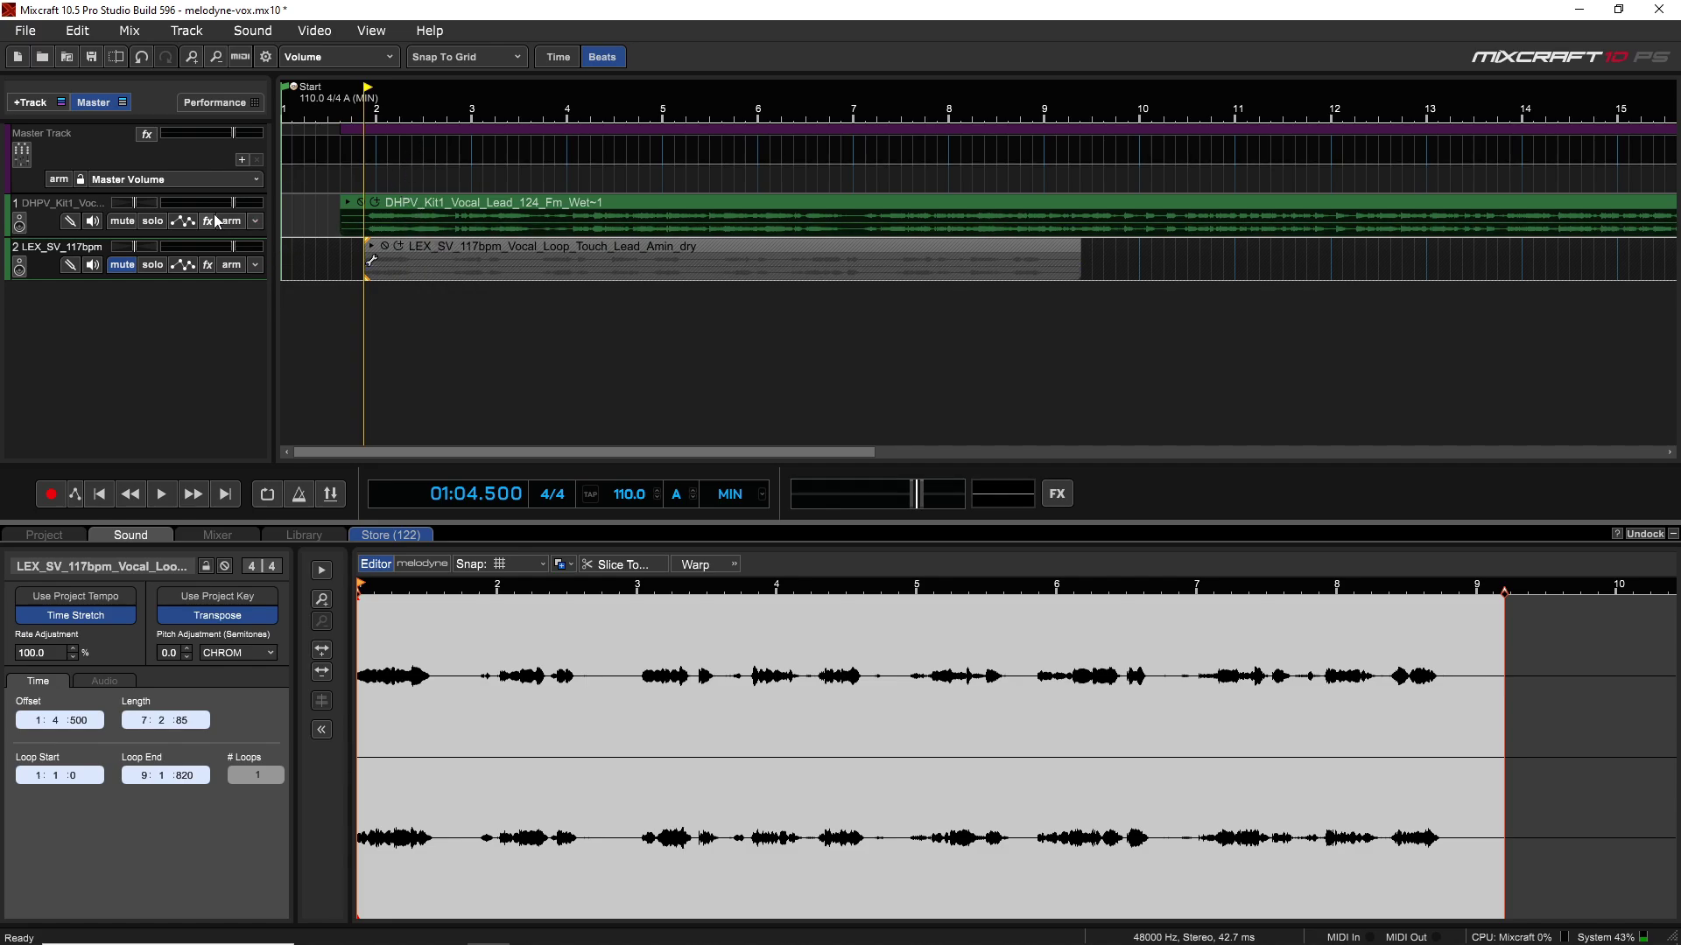
- Duplicate the DHPV_Kit1 vocal lead track twice and delete the muted LEX_SV_117bpm track
right_click(50, 233)
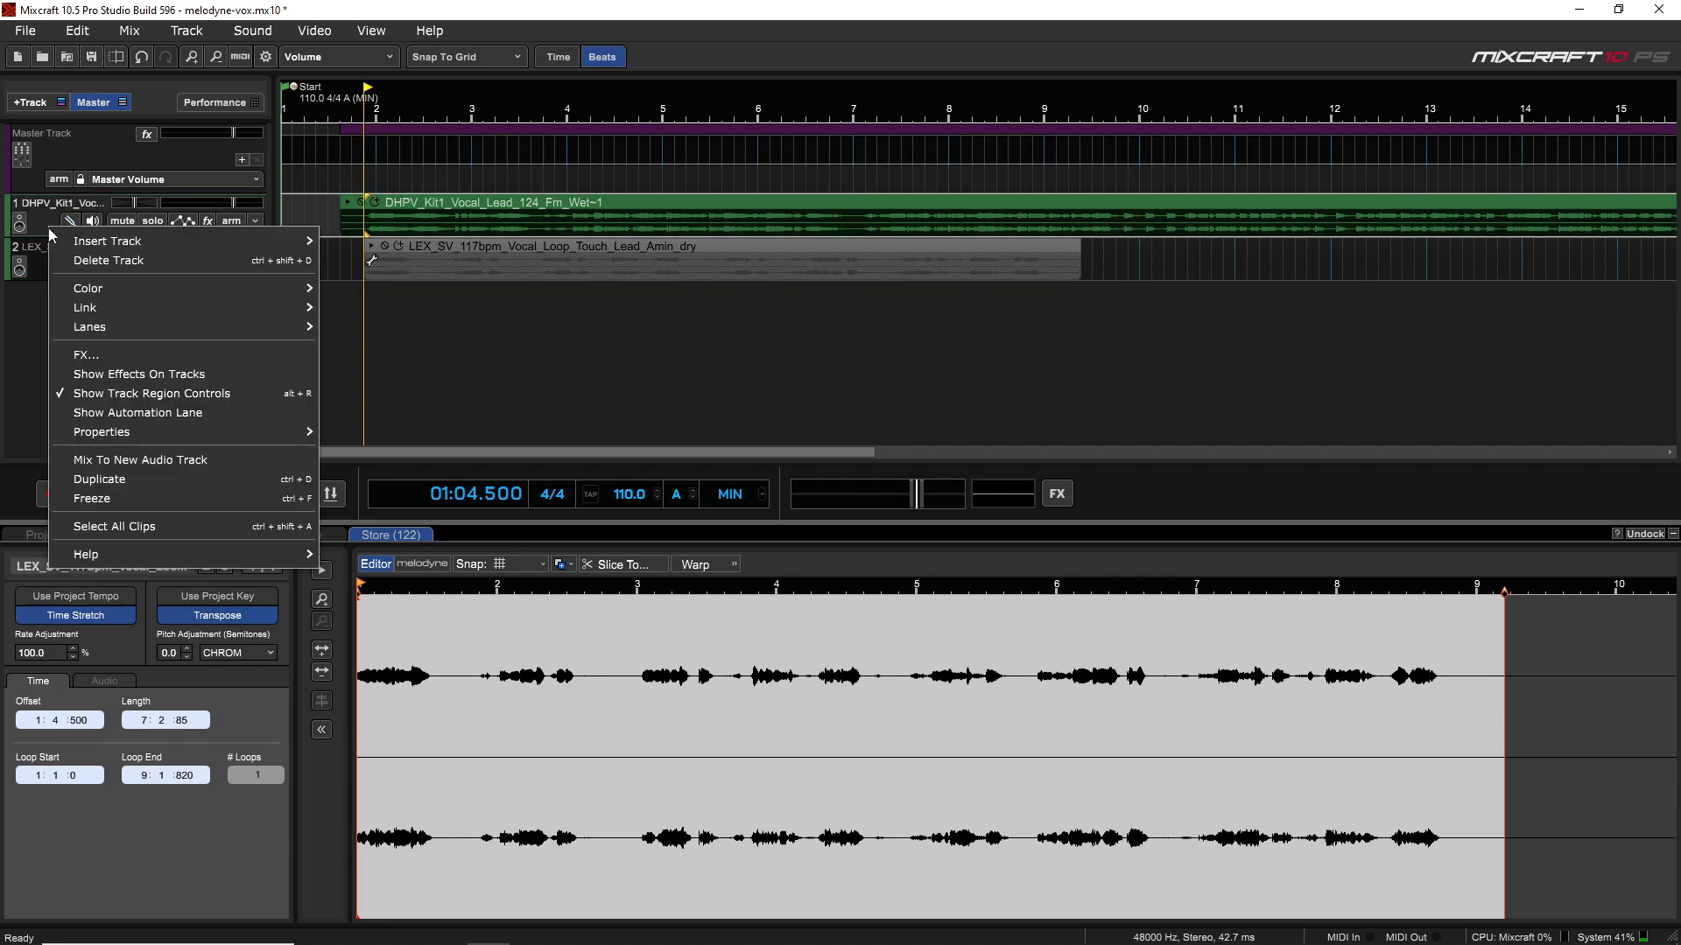
left_click(132, 490)
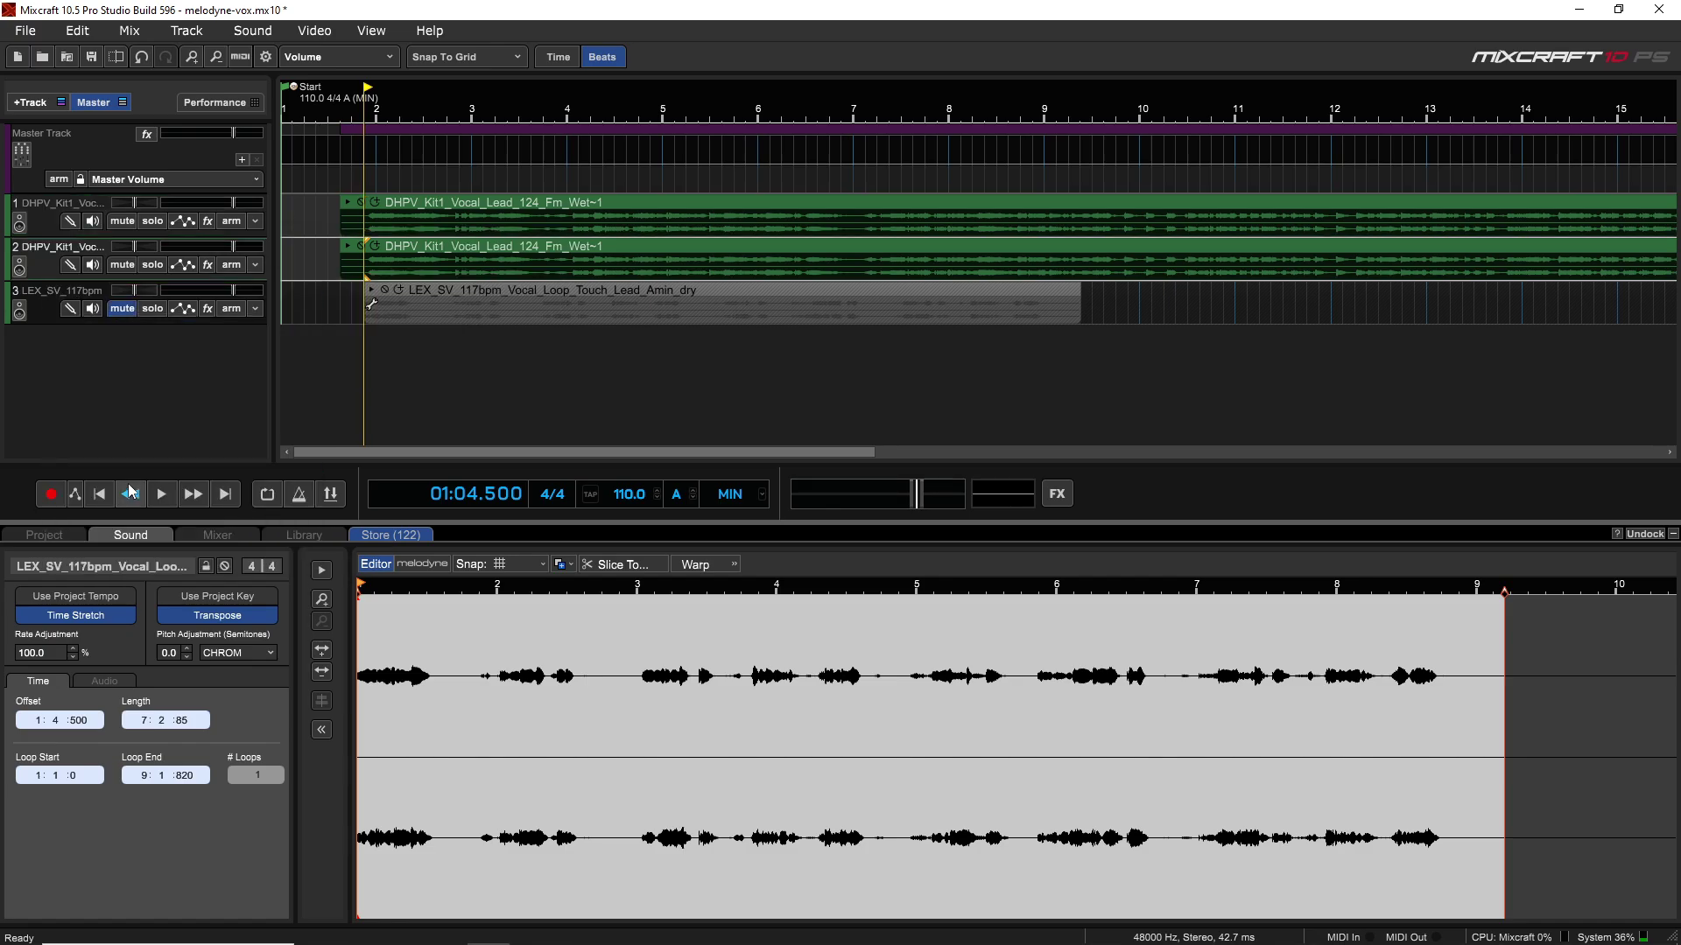
left_click(42, 249)
key("ctrl+d")
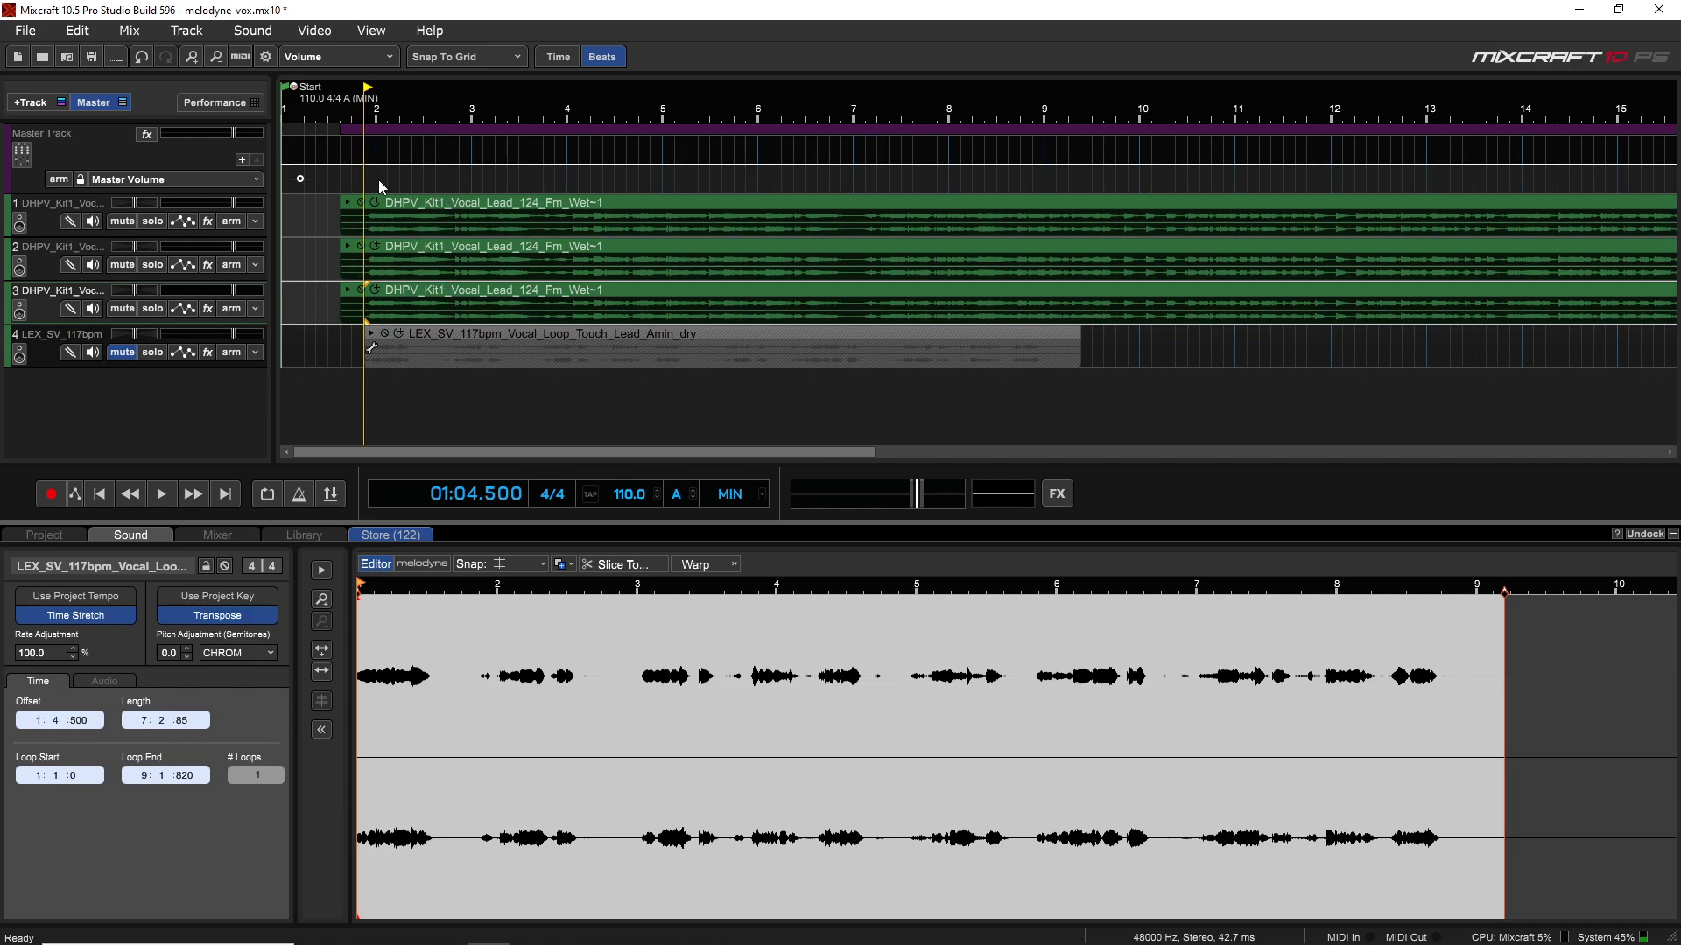
right_click(49, 355)
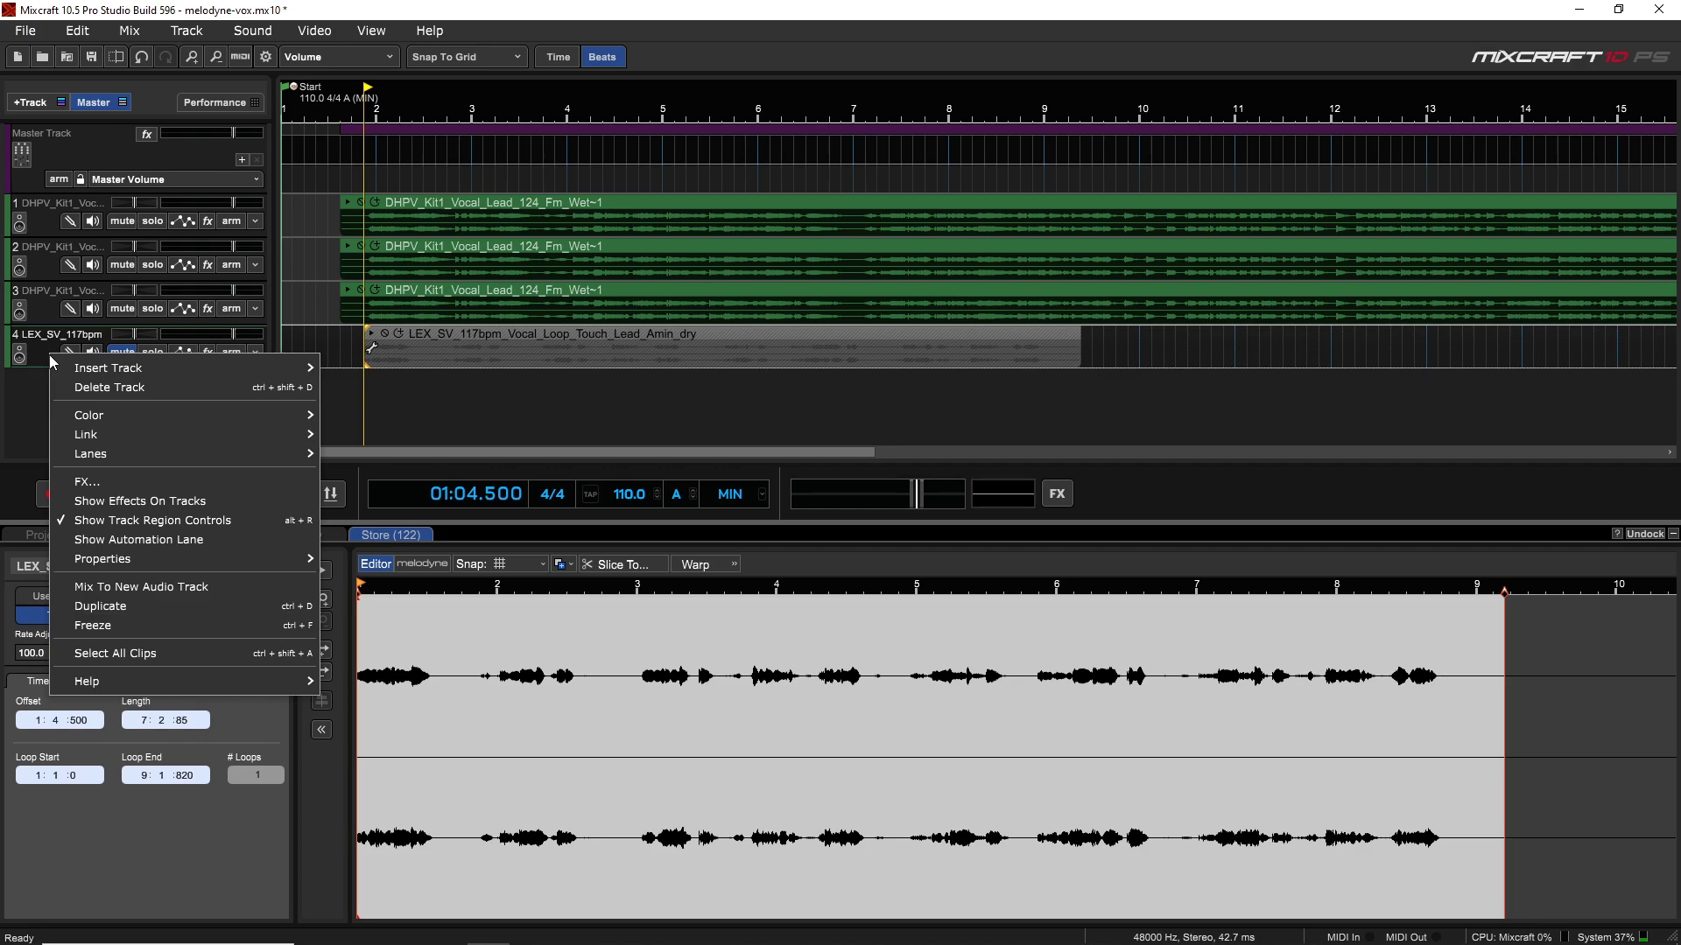
left_click(114, 387)
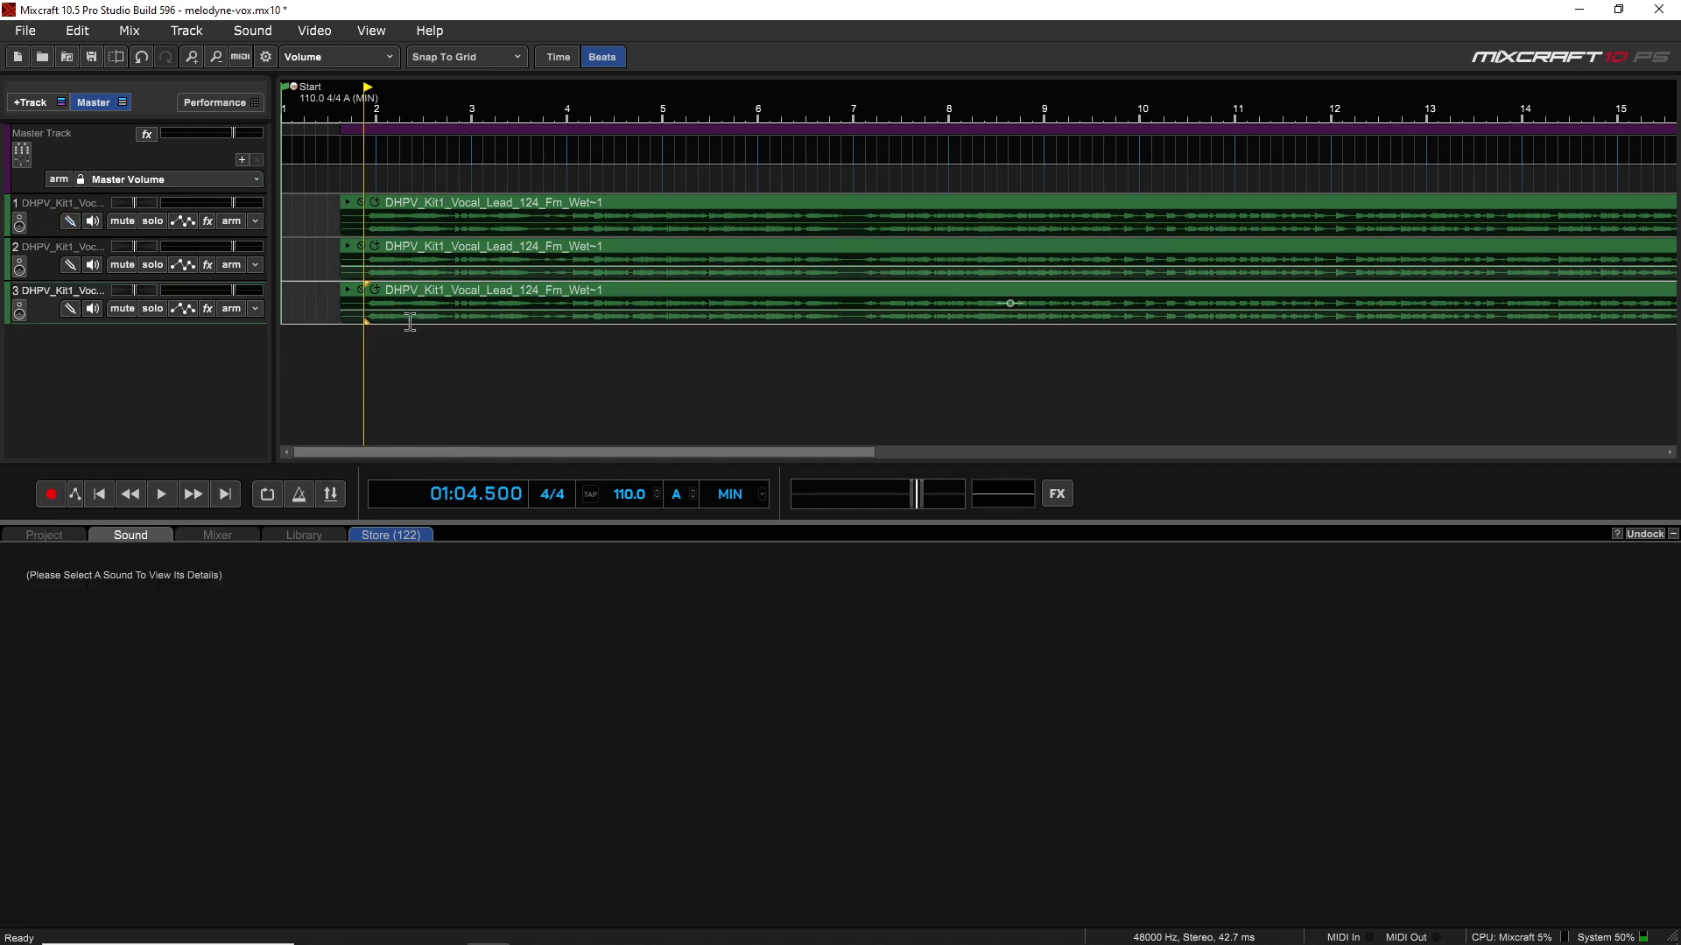
- Mute track 3 and open the vocal clip on track 2 in Melodyne, keeping the Melodic (Standard) algorithm
left_click(183, 222)
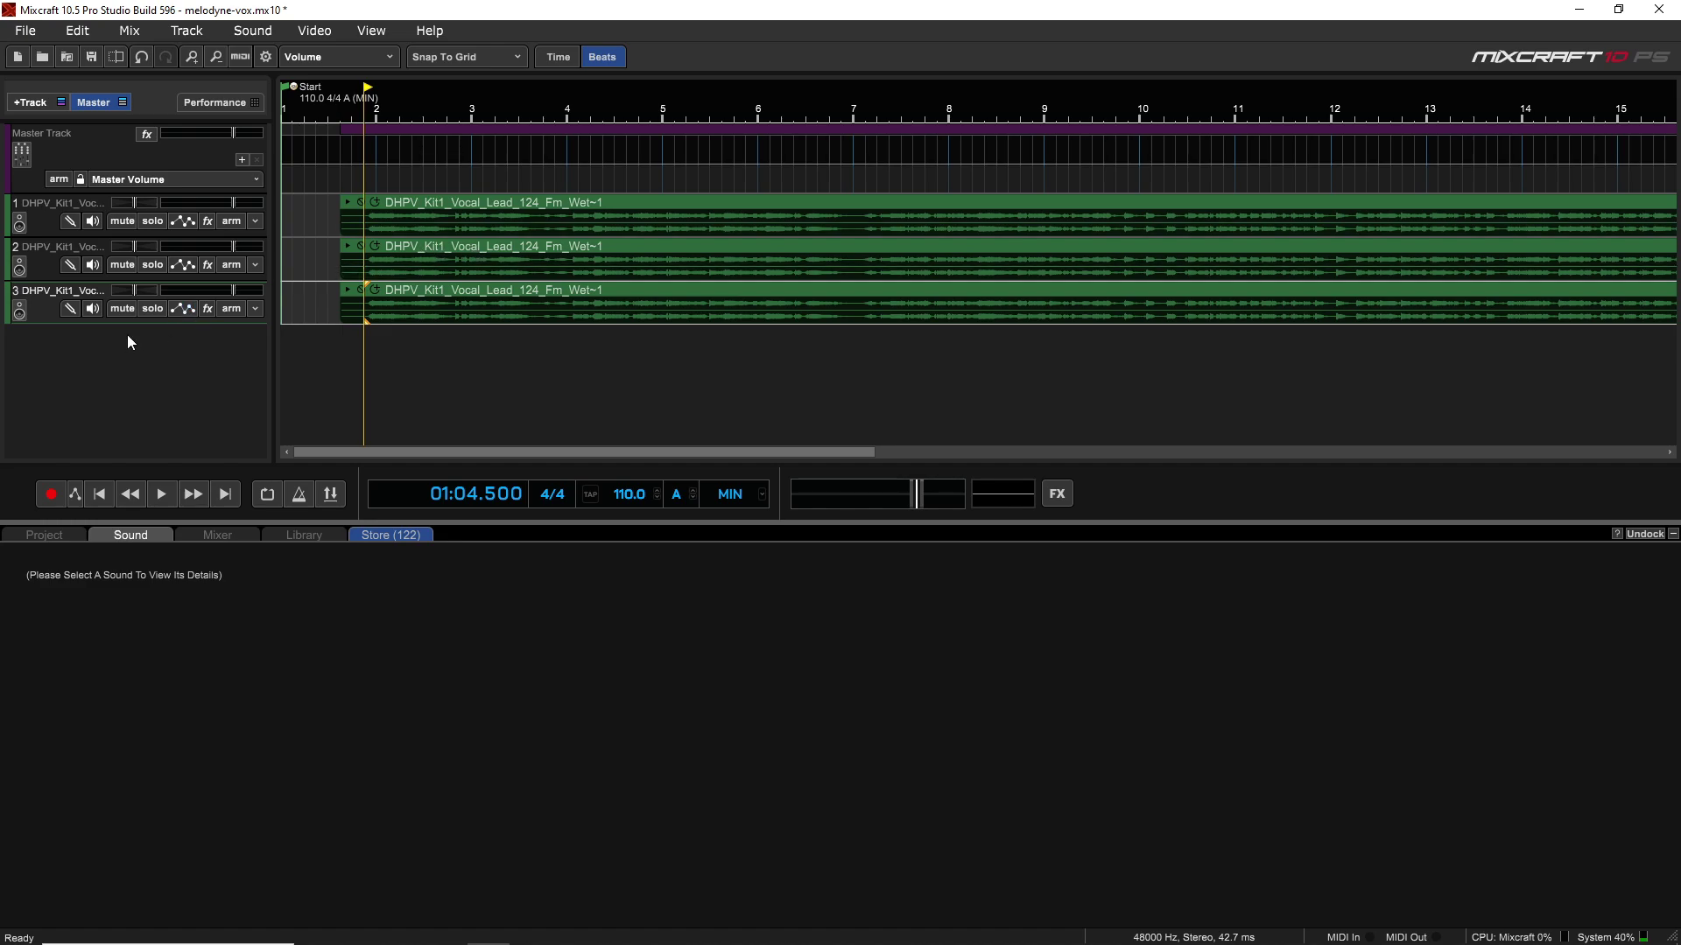
left_click(124, 309)
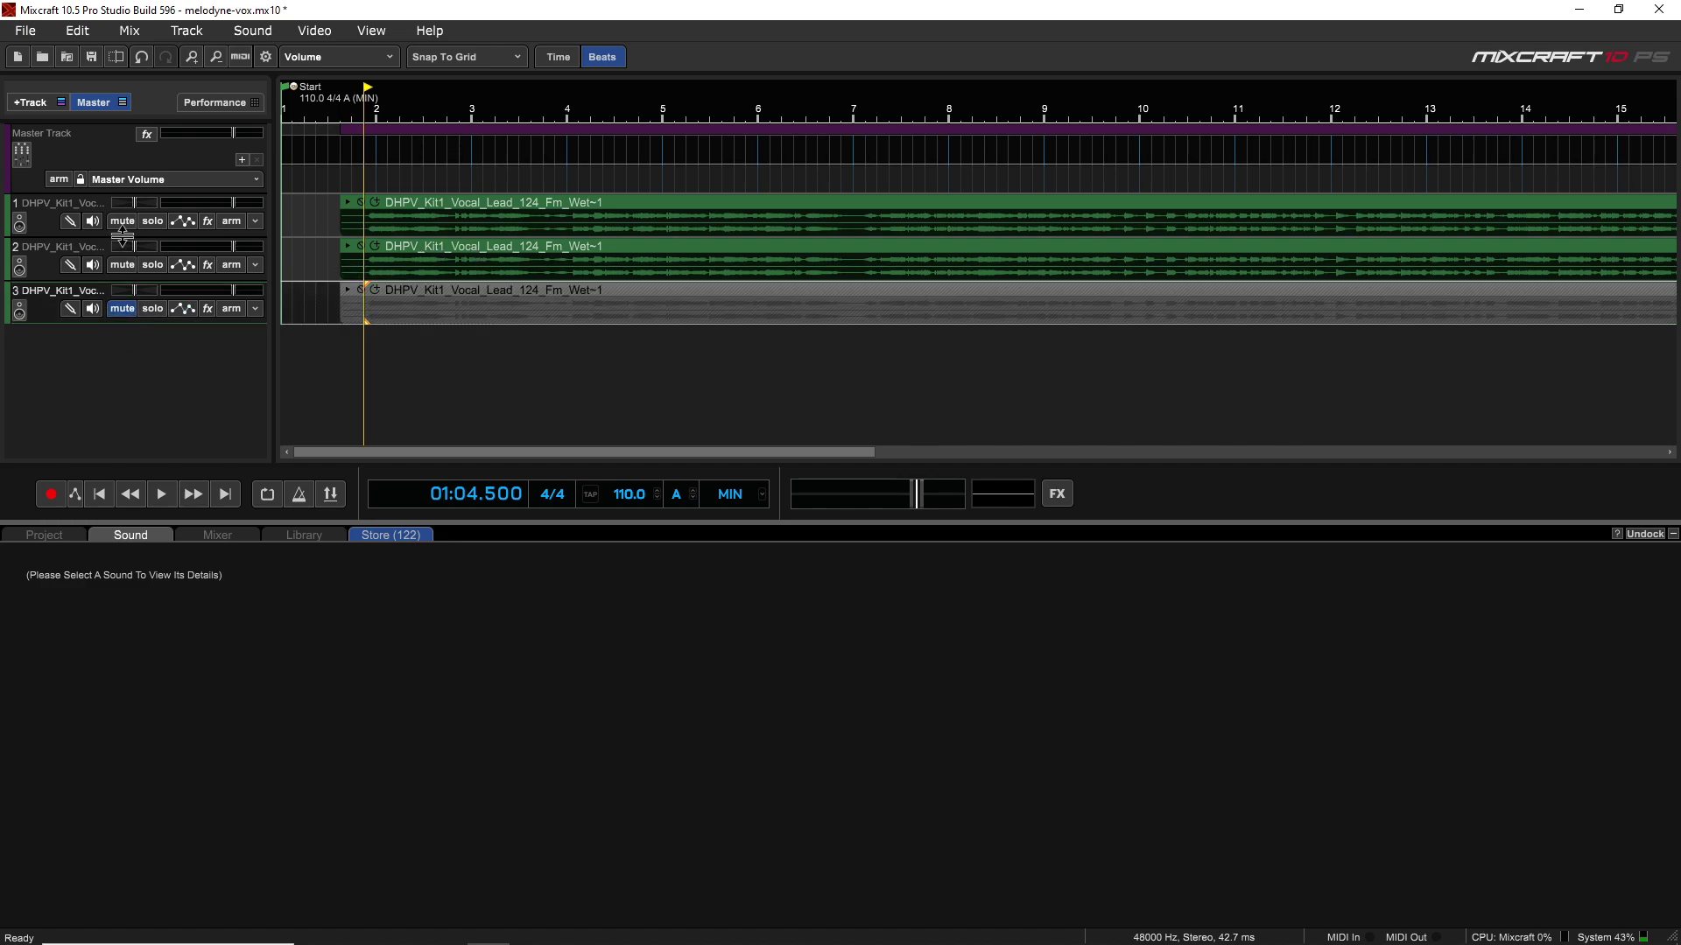
left_click(429, 240)
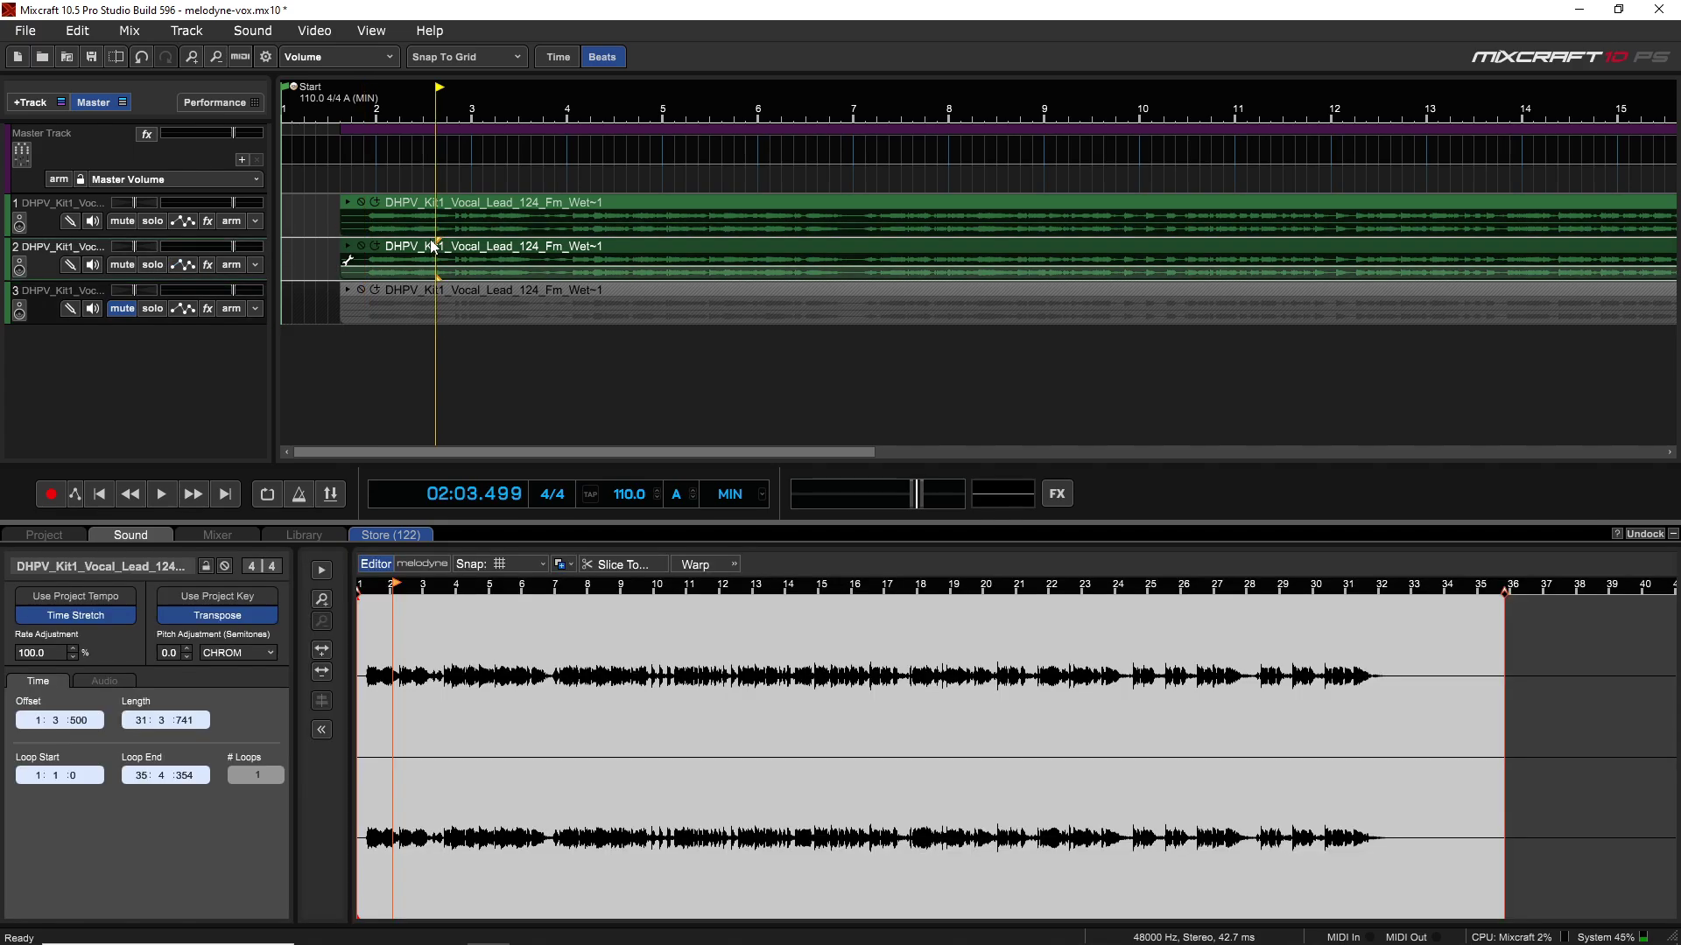
left_click(422, 564)
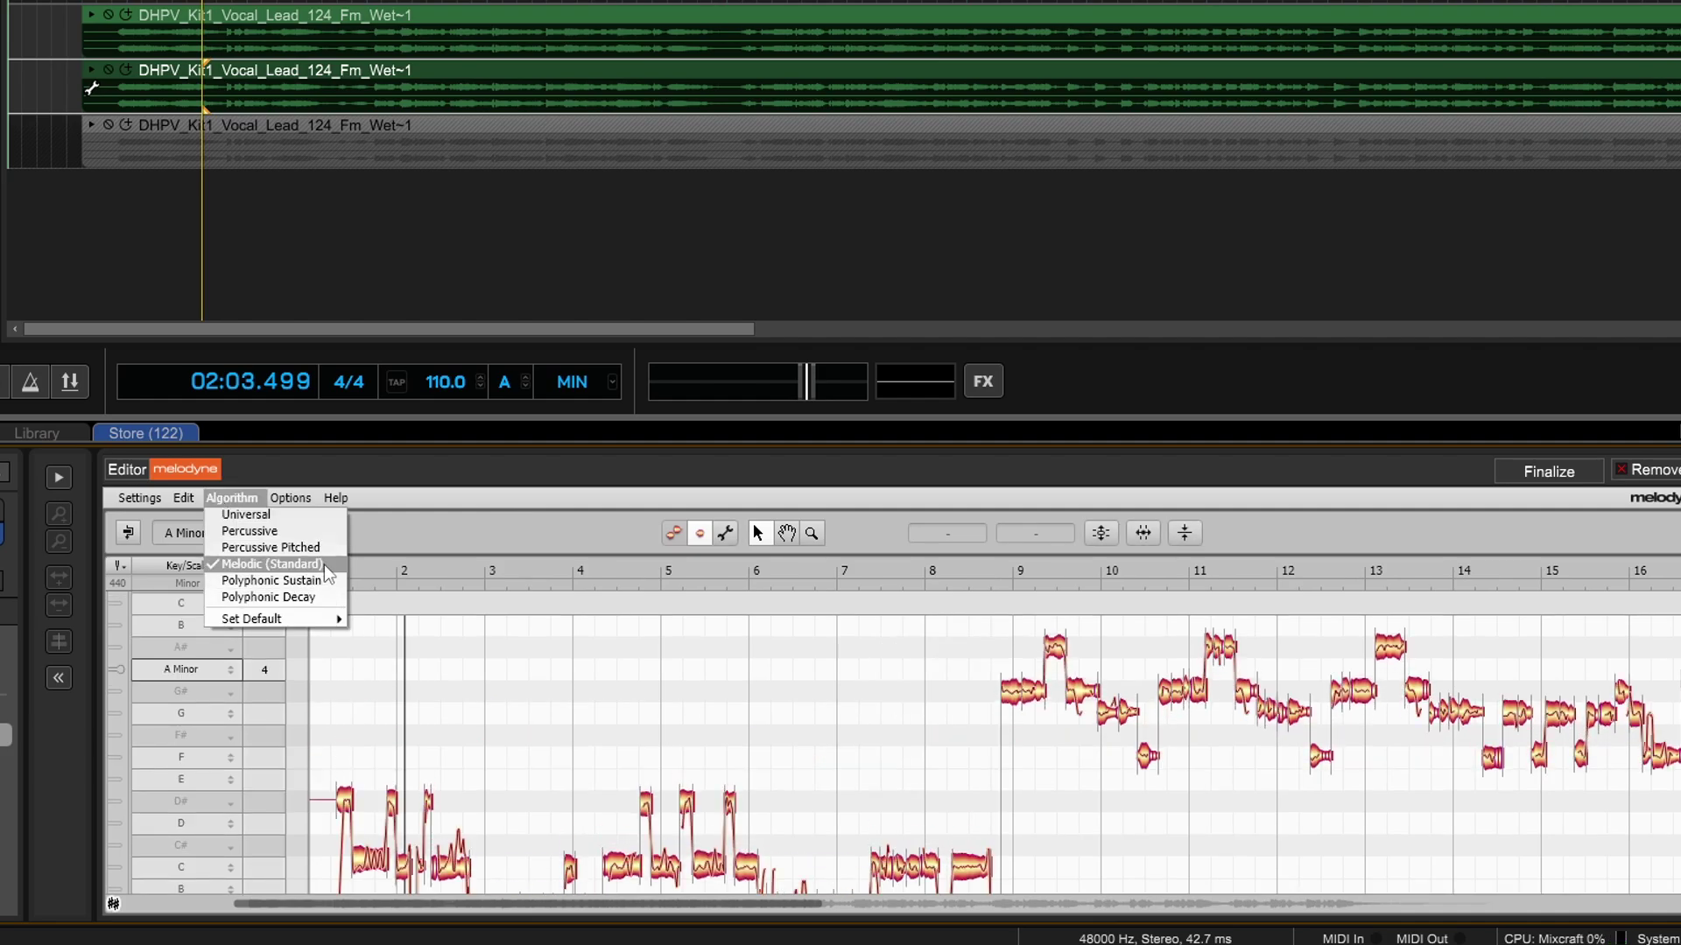
left_click(674, 475)
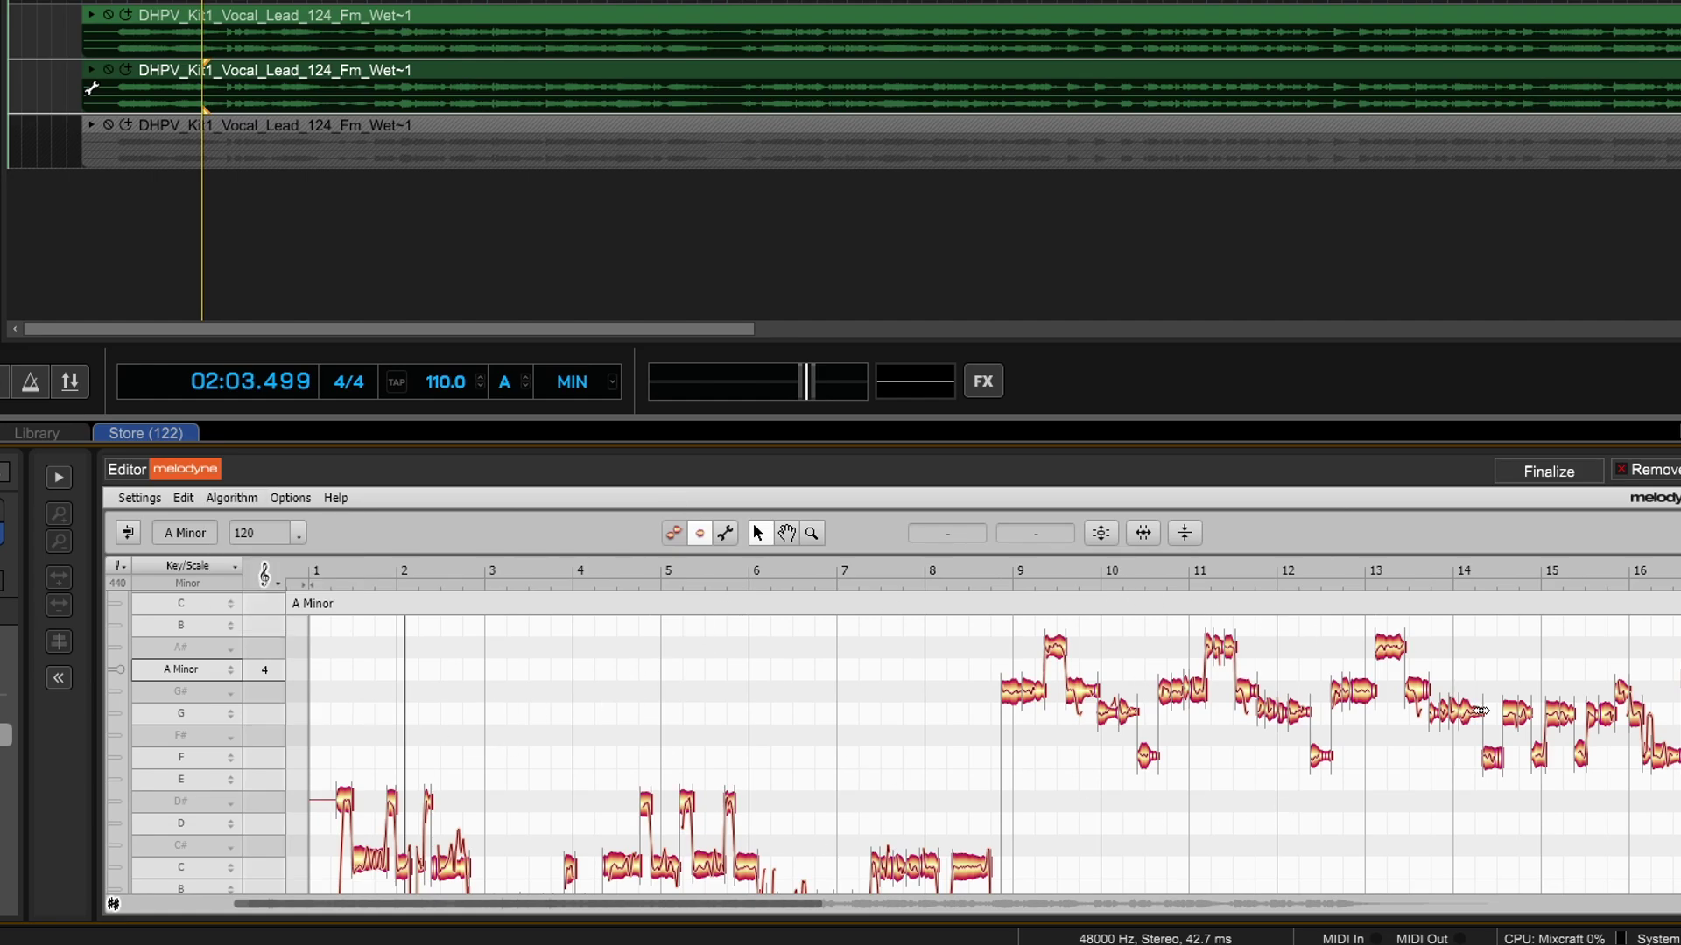
- Select all notes of track 2's vocal, raise them together until the first note sits on E, and play the tracks
right_click(446, 715)
left_click(500, 616)
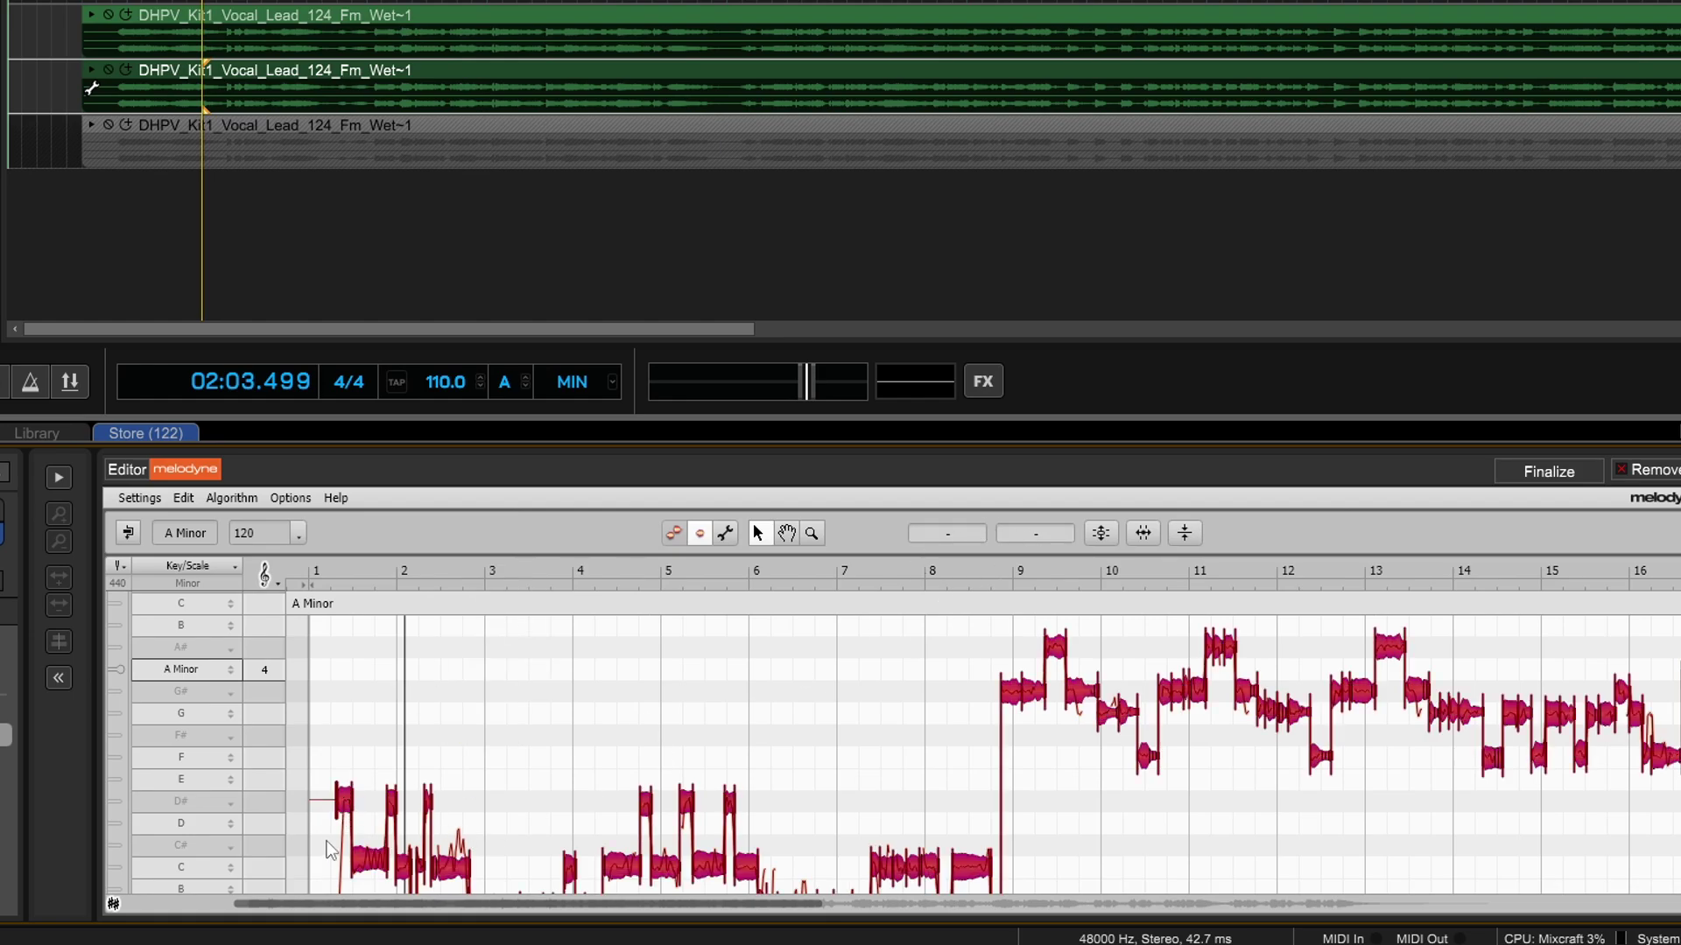
left_click_drag(337, 801, 339, 778)
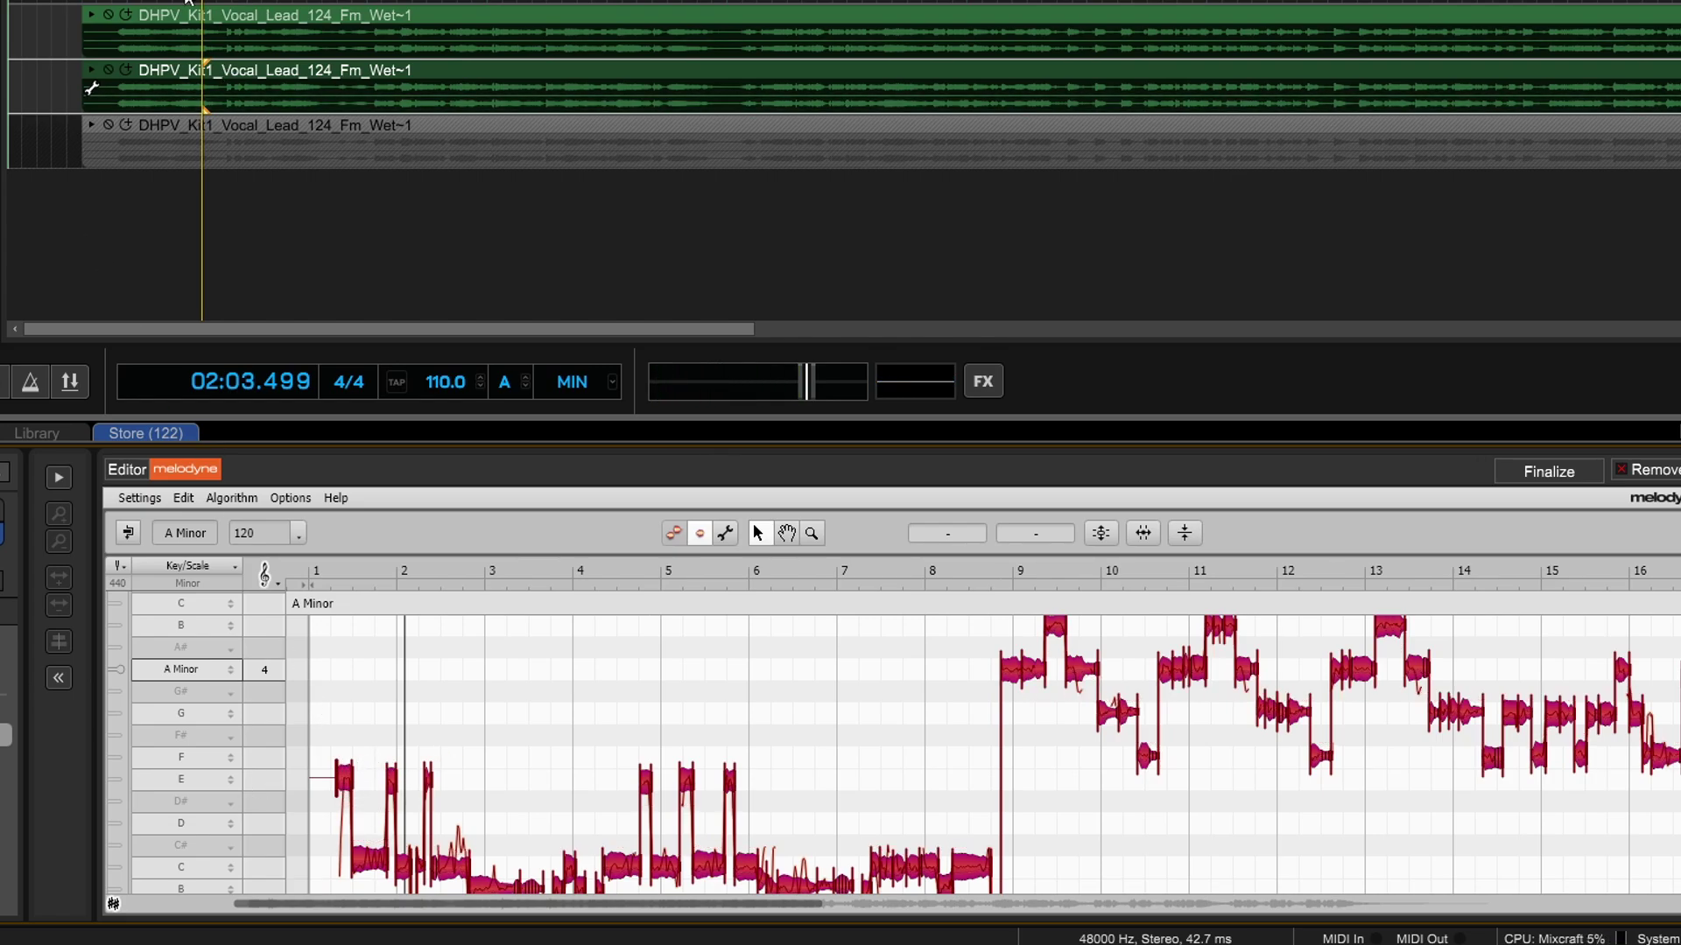
key("space")
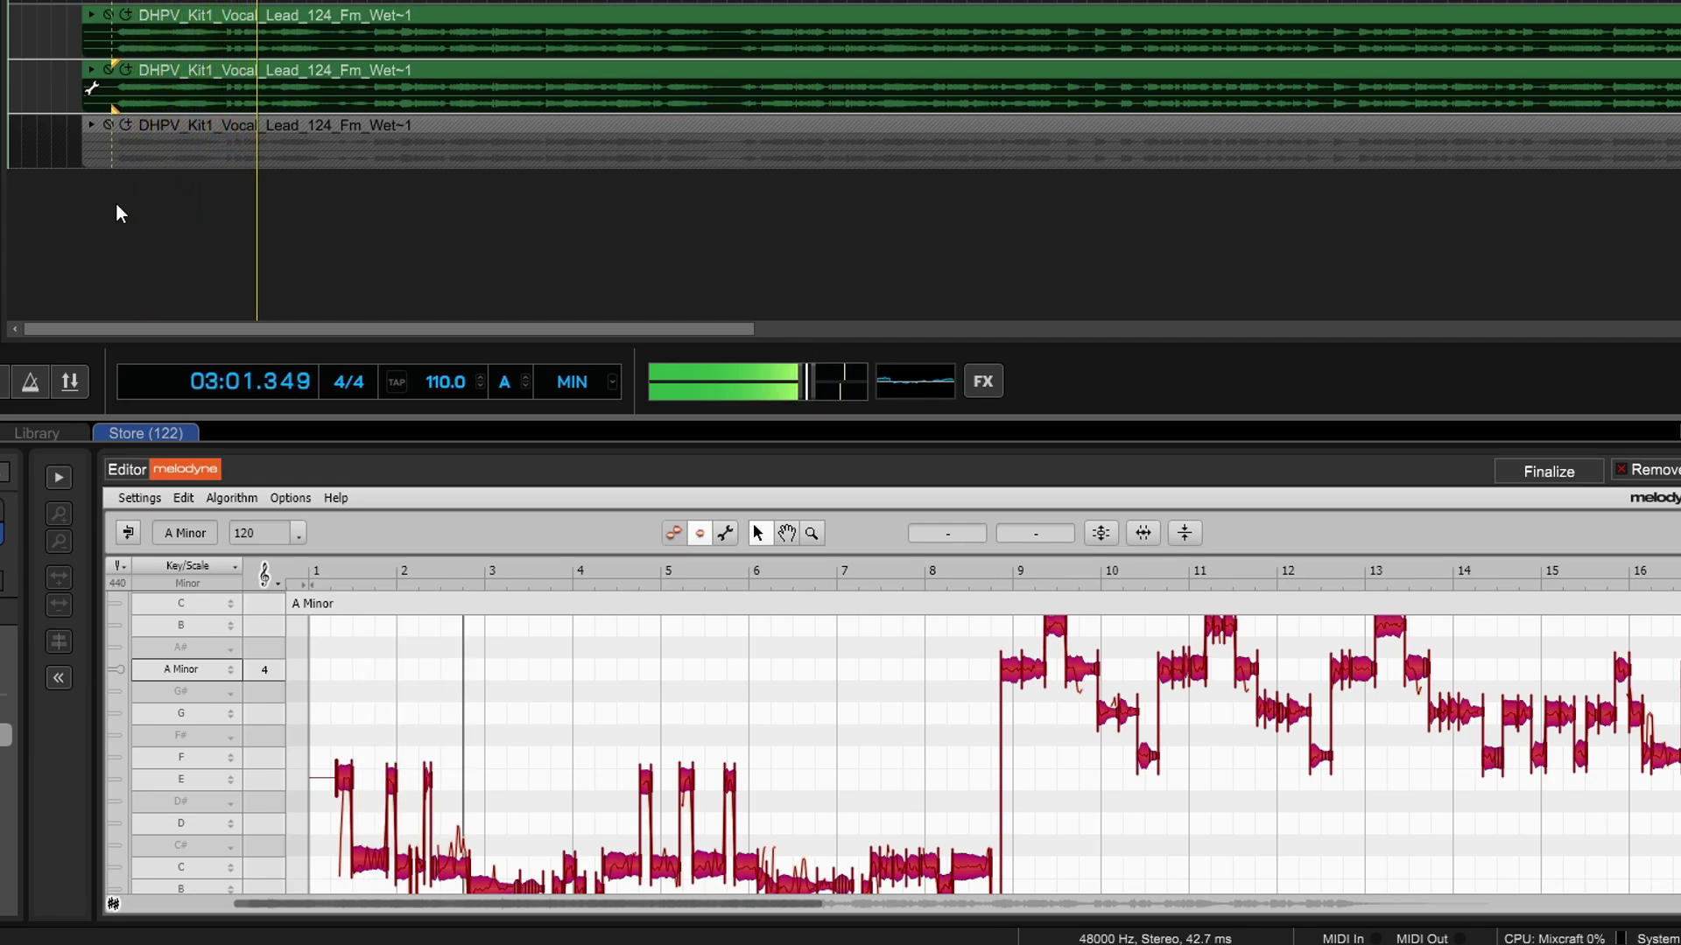
key("space")
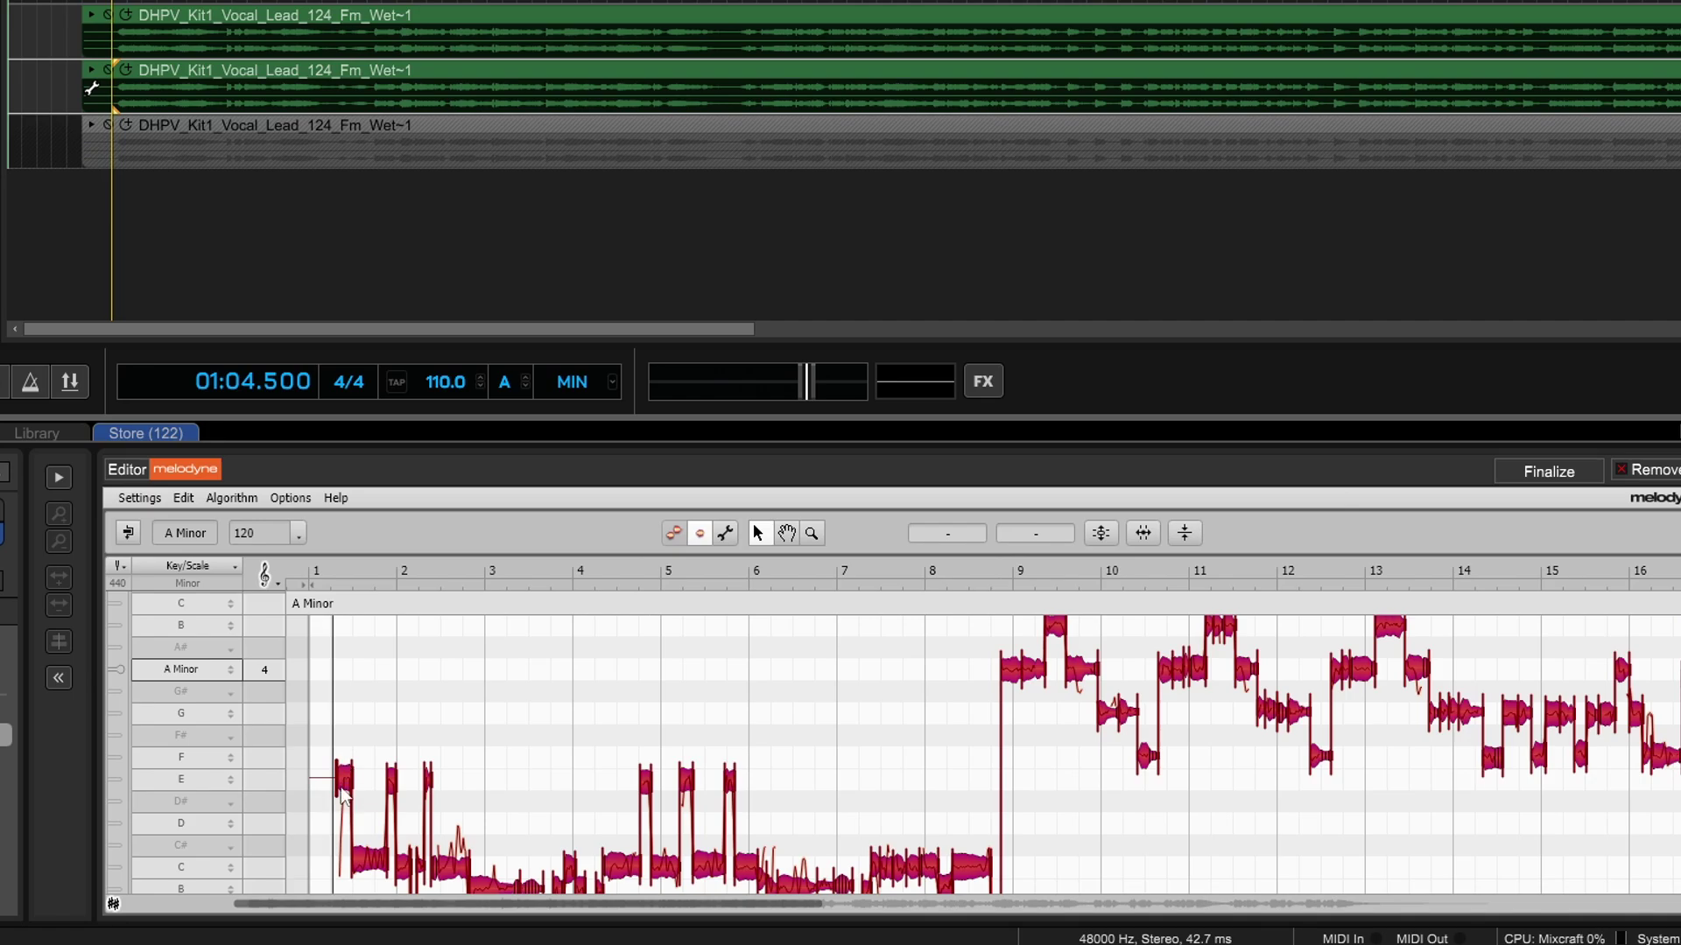
- Raise all selected notes of track 2's vocal further until the first note sits on F, and play the tracks
left_click_drag(344, 782, 368, 756)
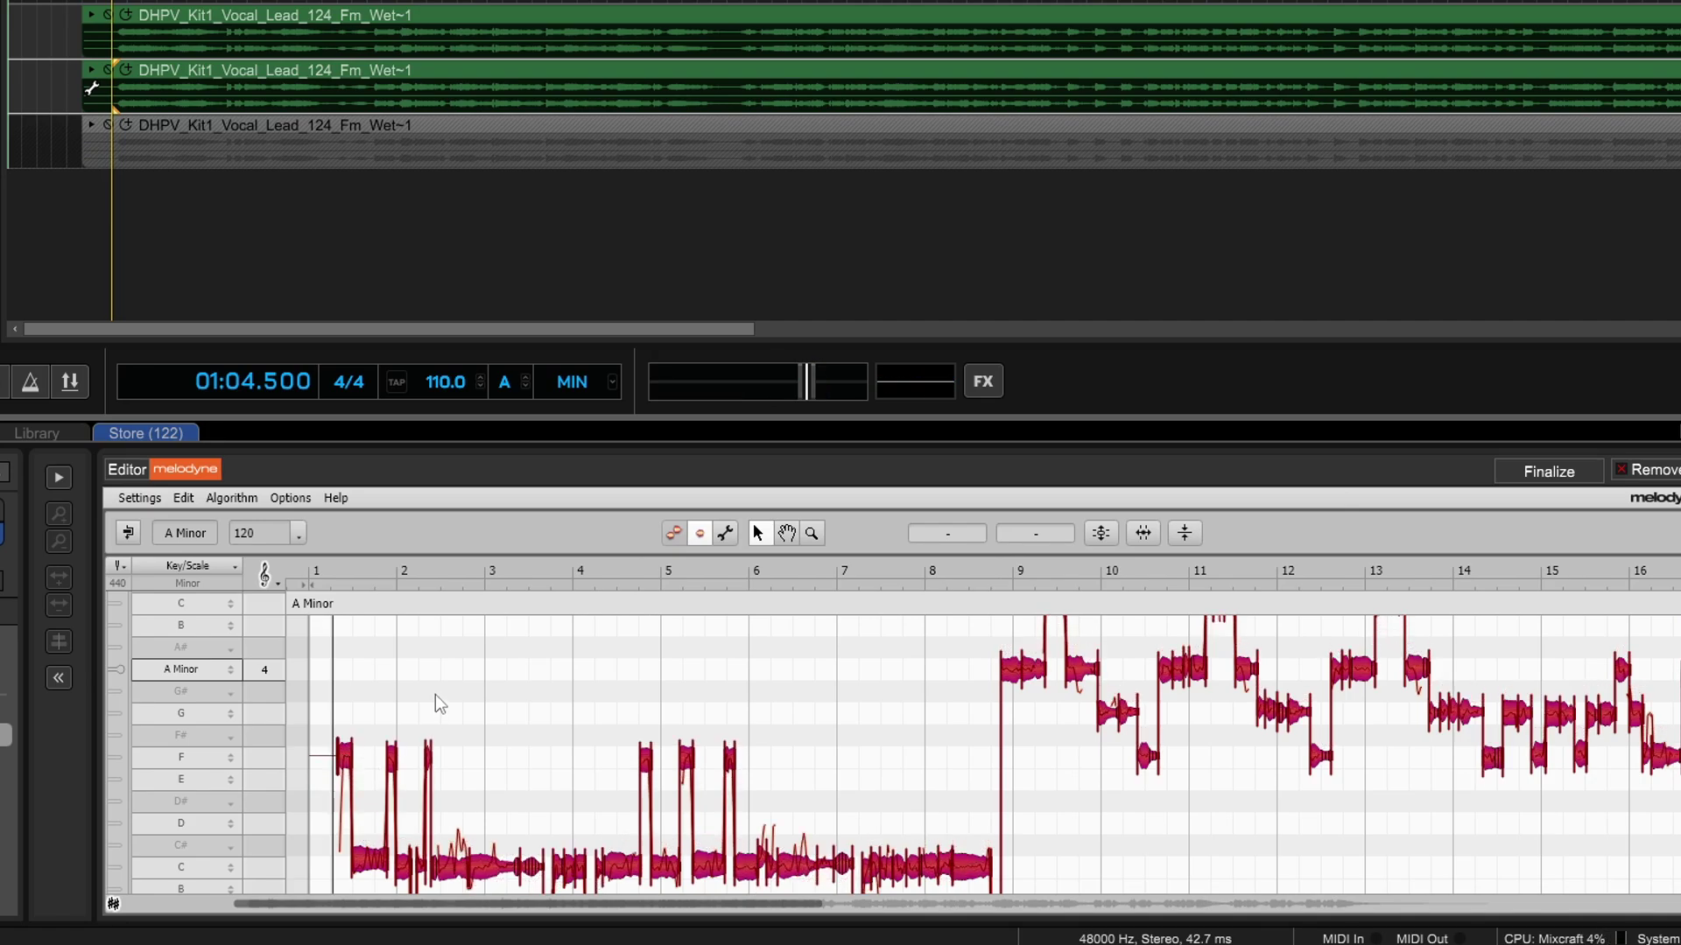
key("space")
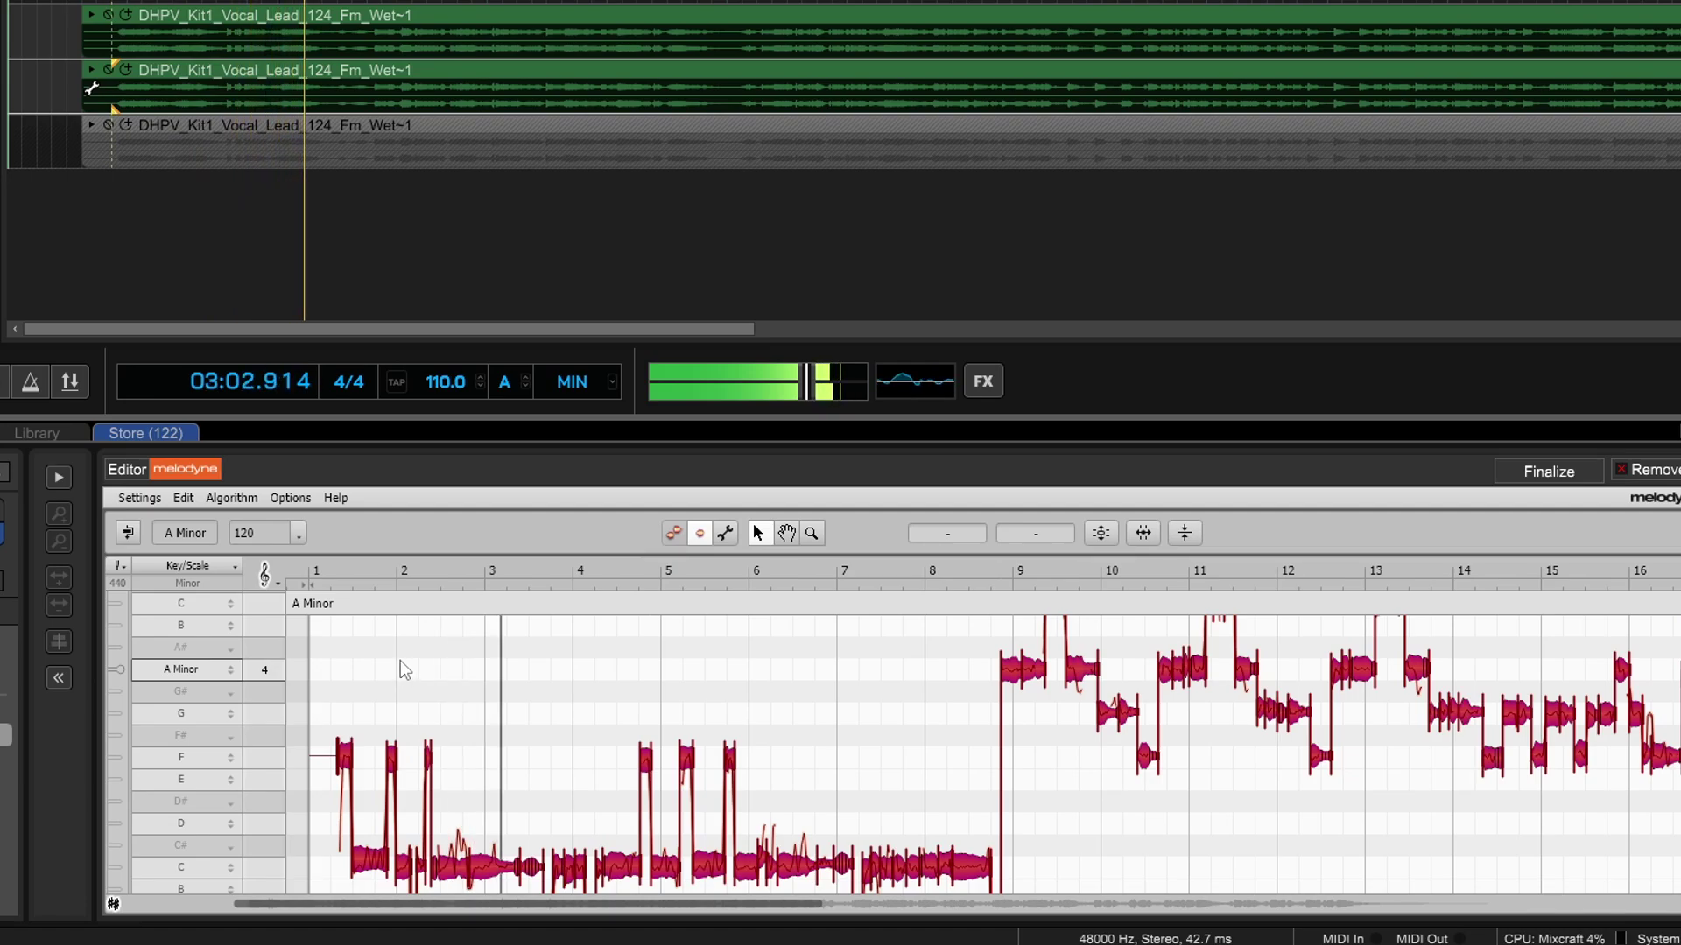
key("space")
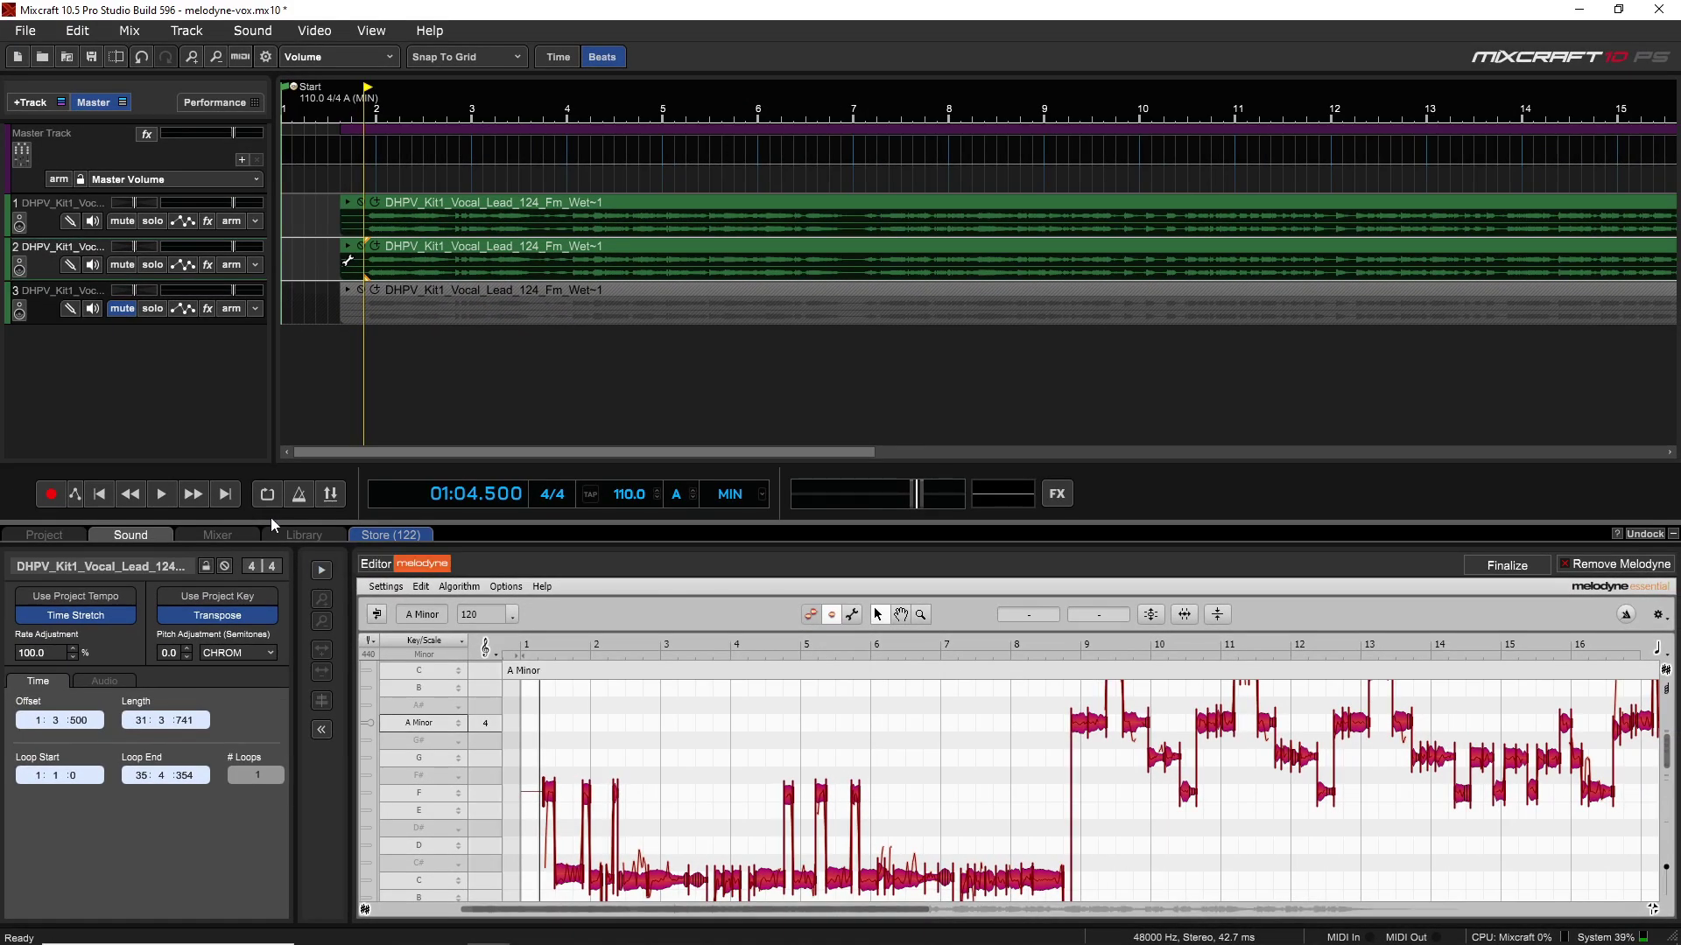
- Mute track 2, unmute track 3 and open track 3's vocal clip in Melodyne
left_click(118, 264)
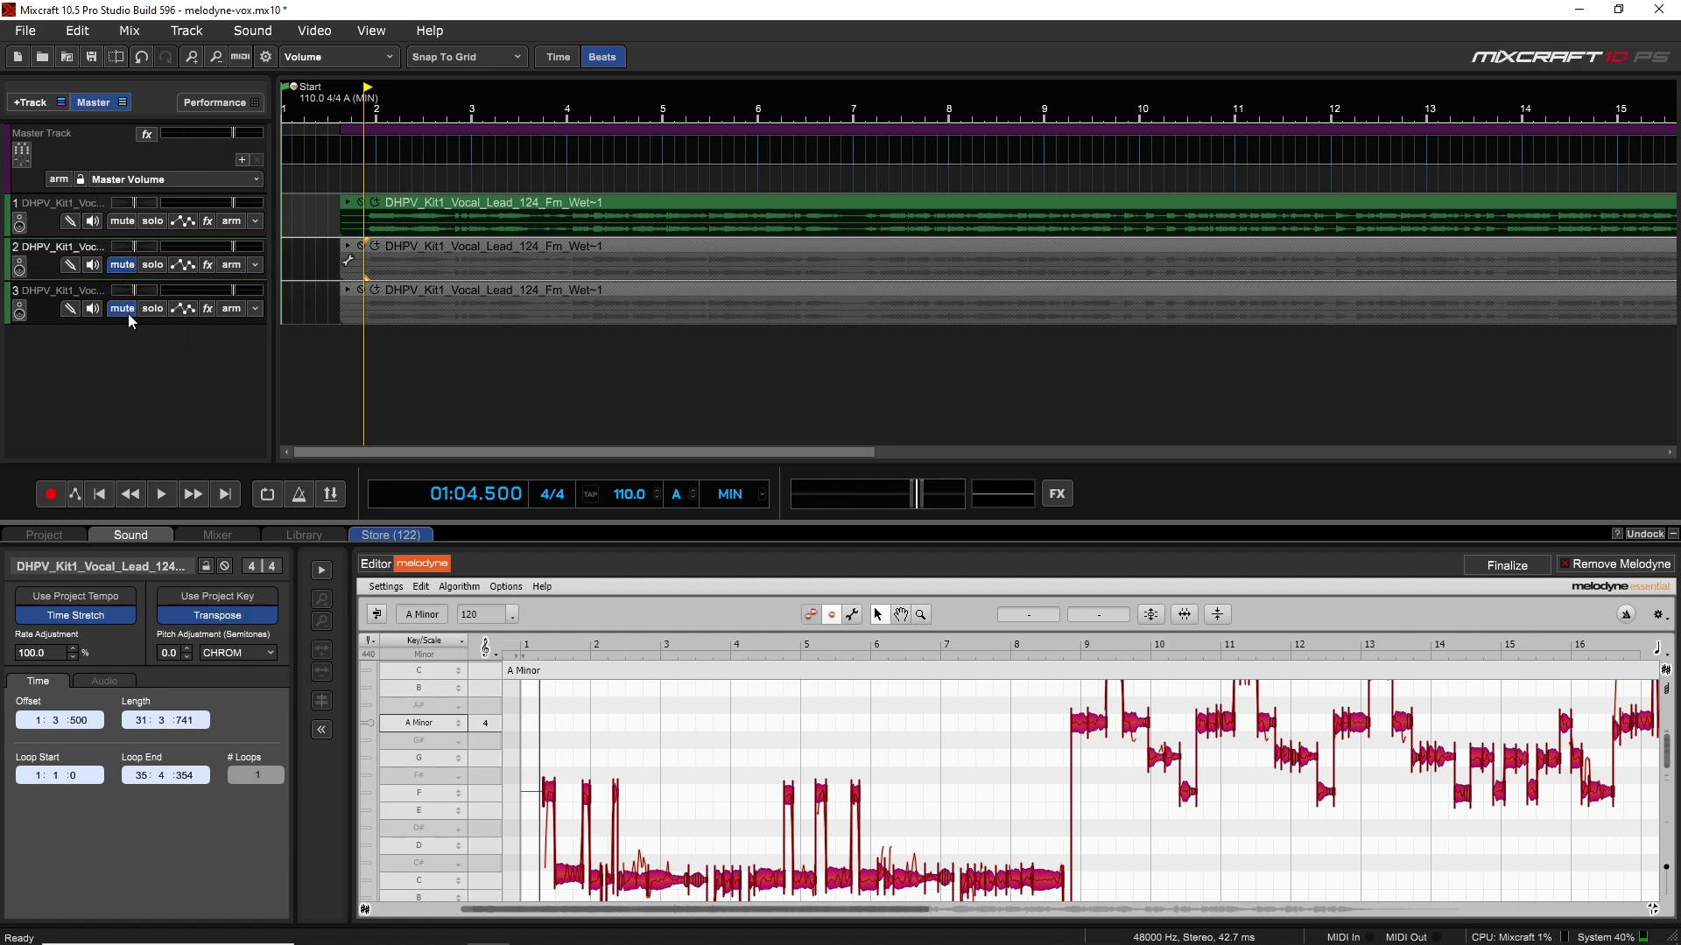
left_click(128, 312)
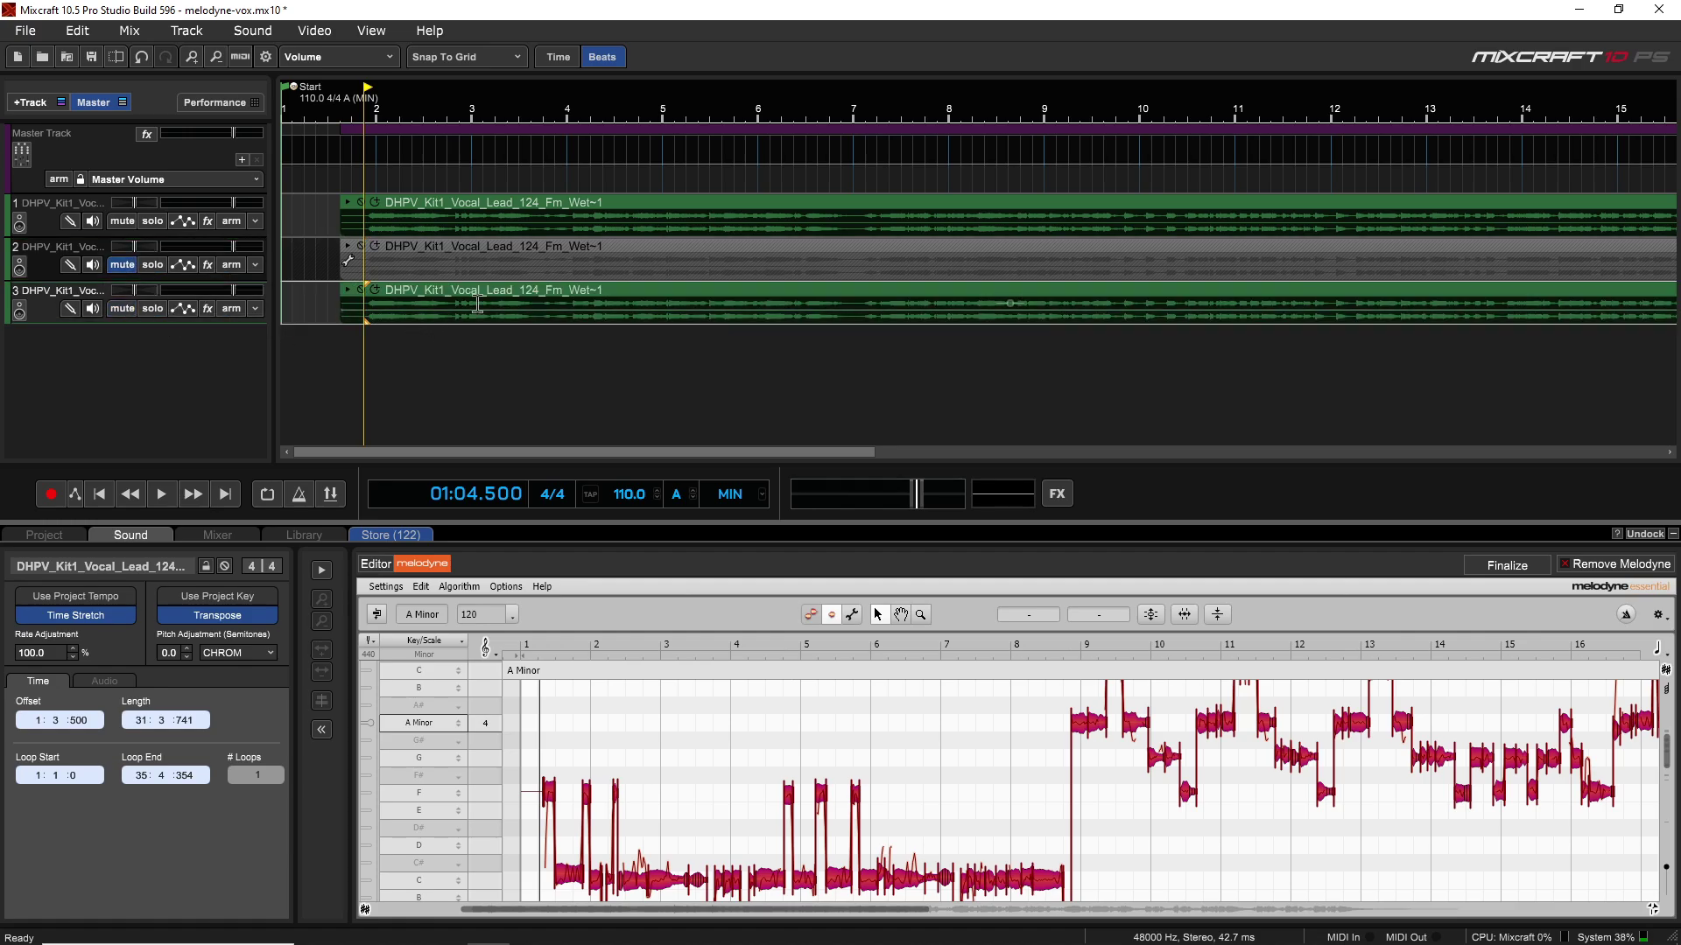
left_click(417, 287)
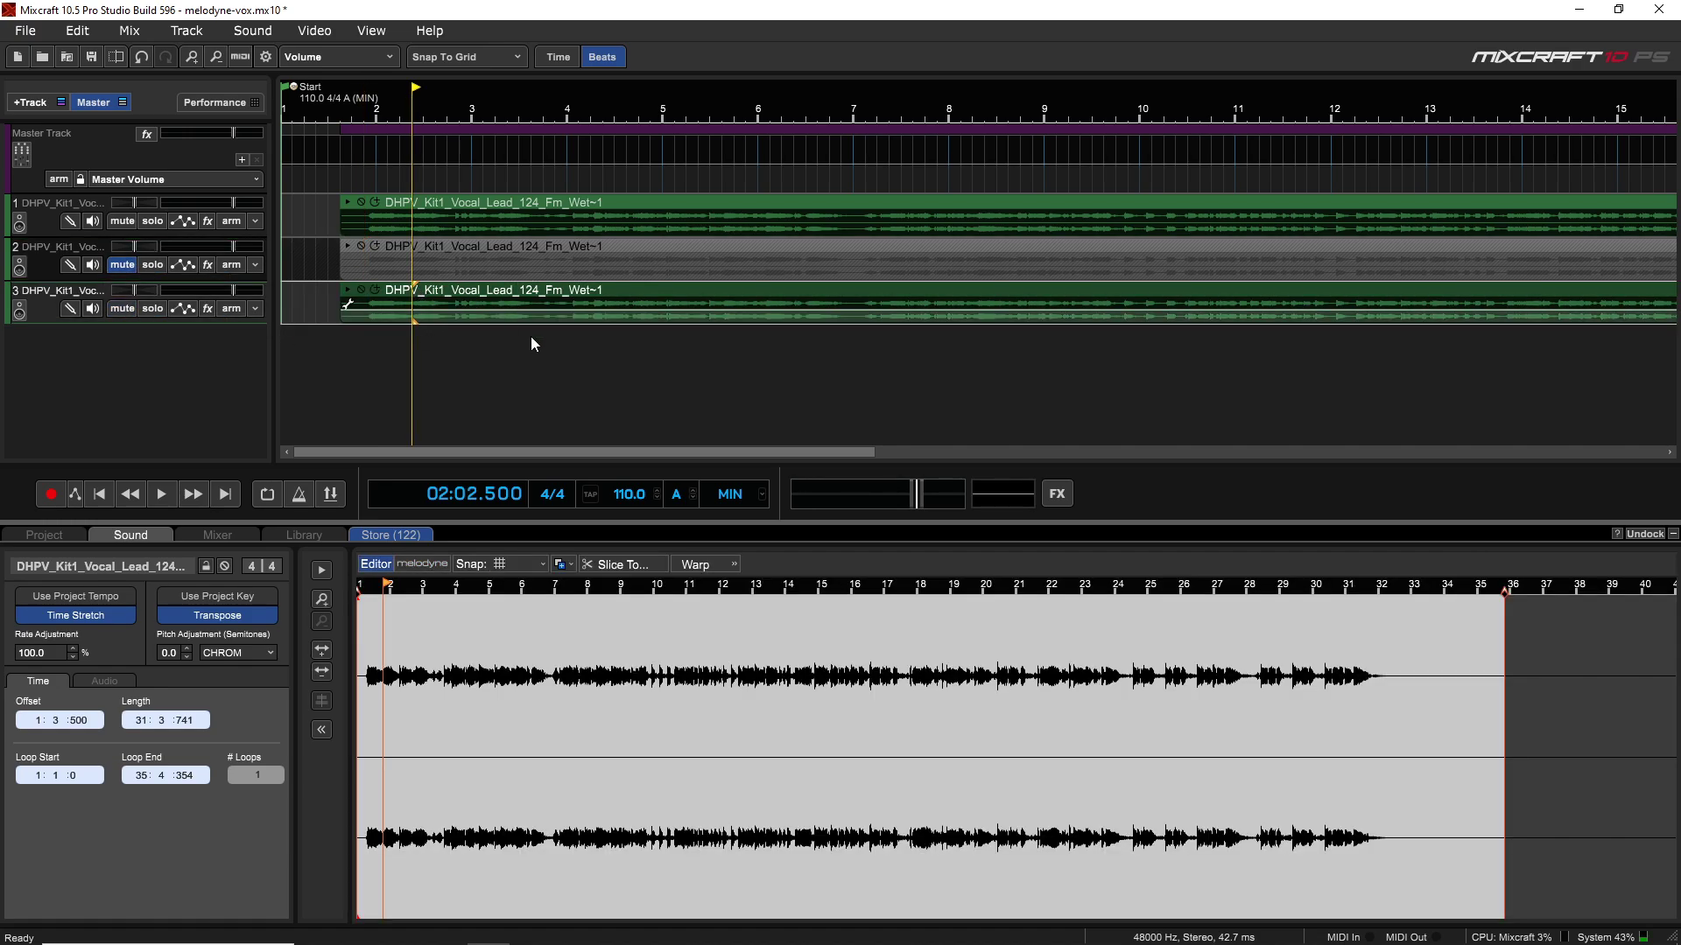
left_click(422, 564)
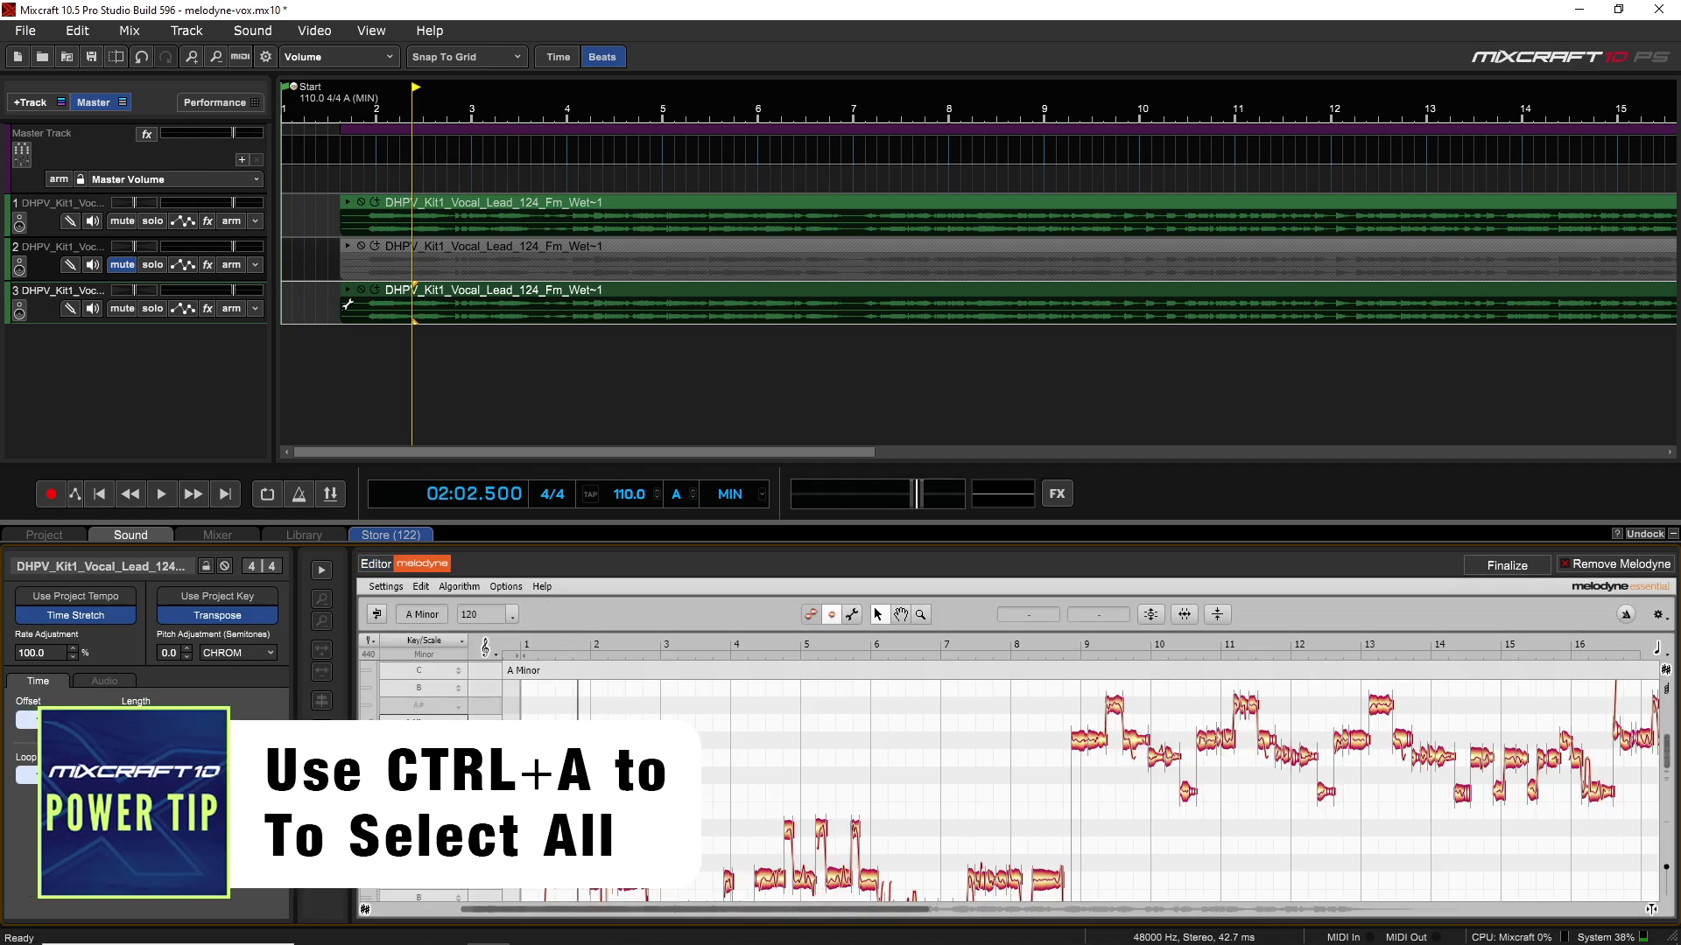
- Select all notes of track 3's vocal, lower them together until the first note sits on D, and play from just before bar 2
key("ctrl+a")
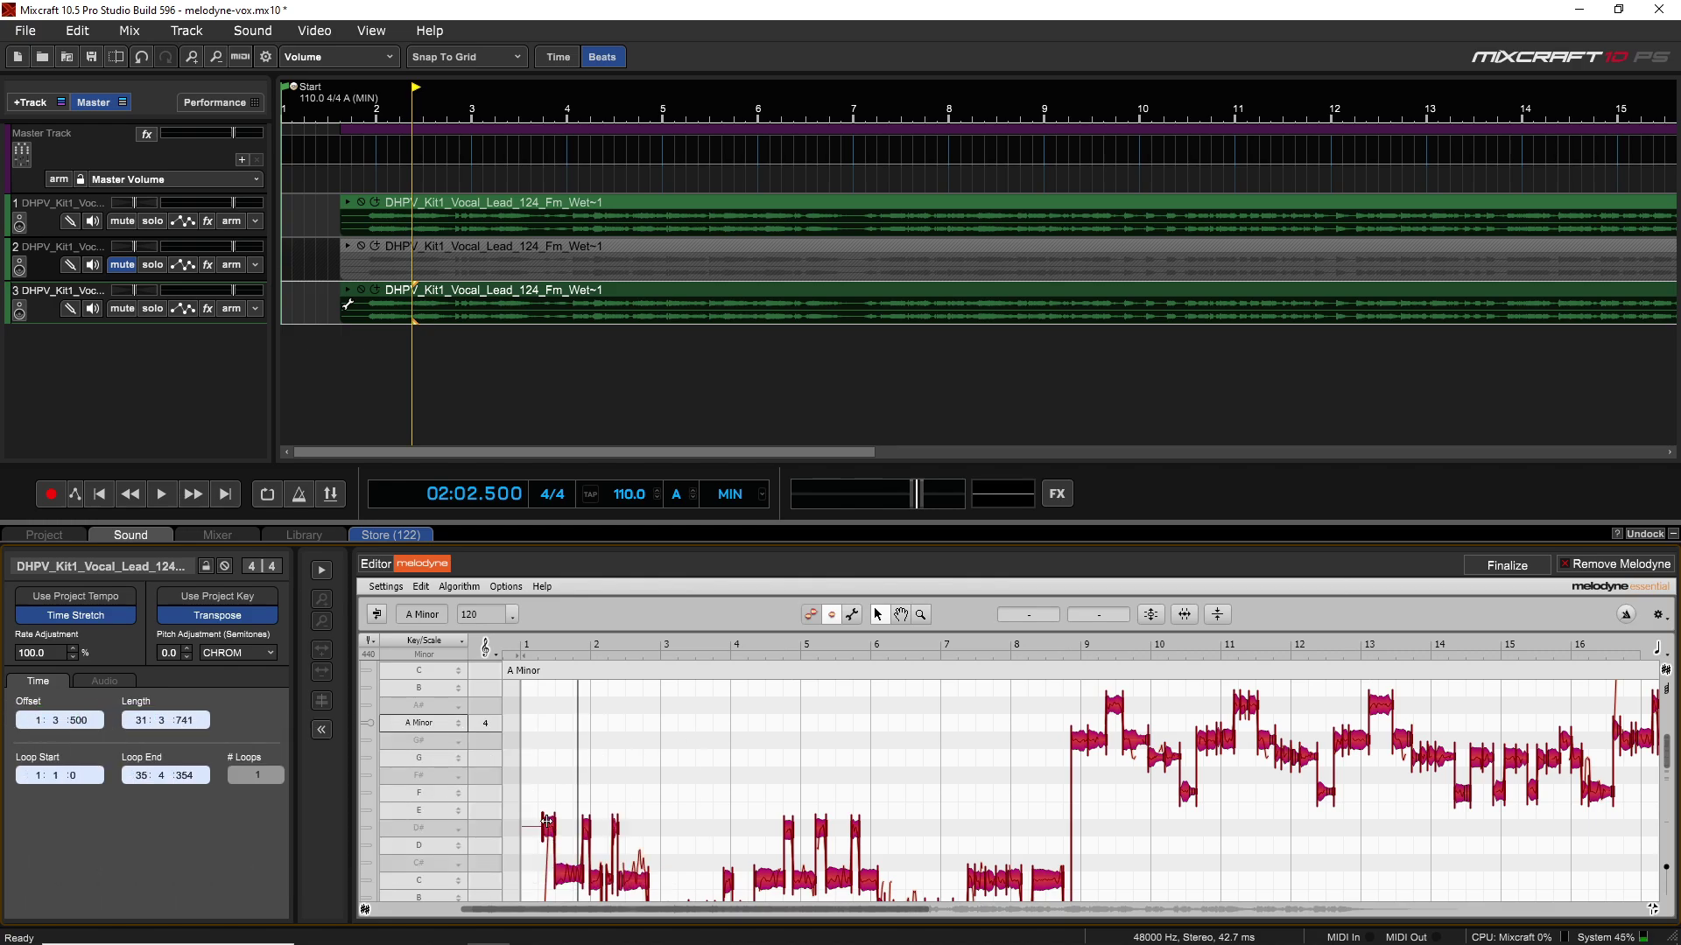
left_click_drag(549, 832, 549, 830)
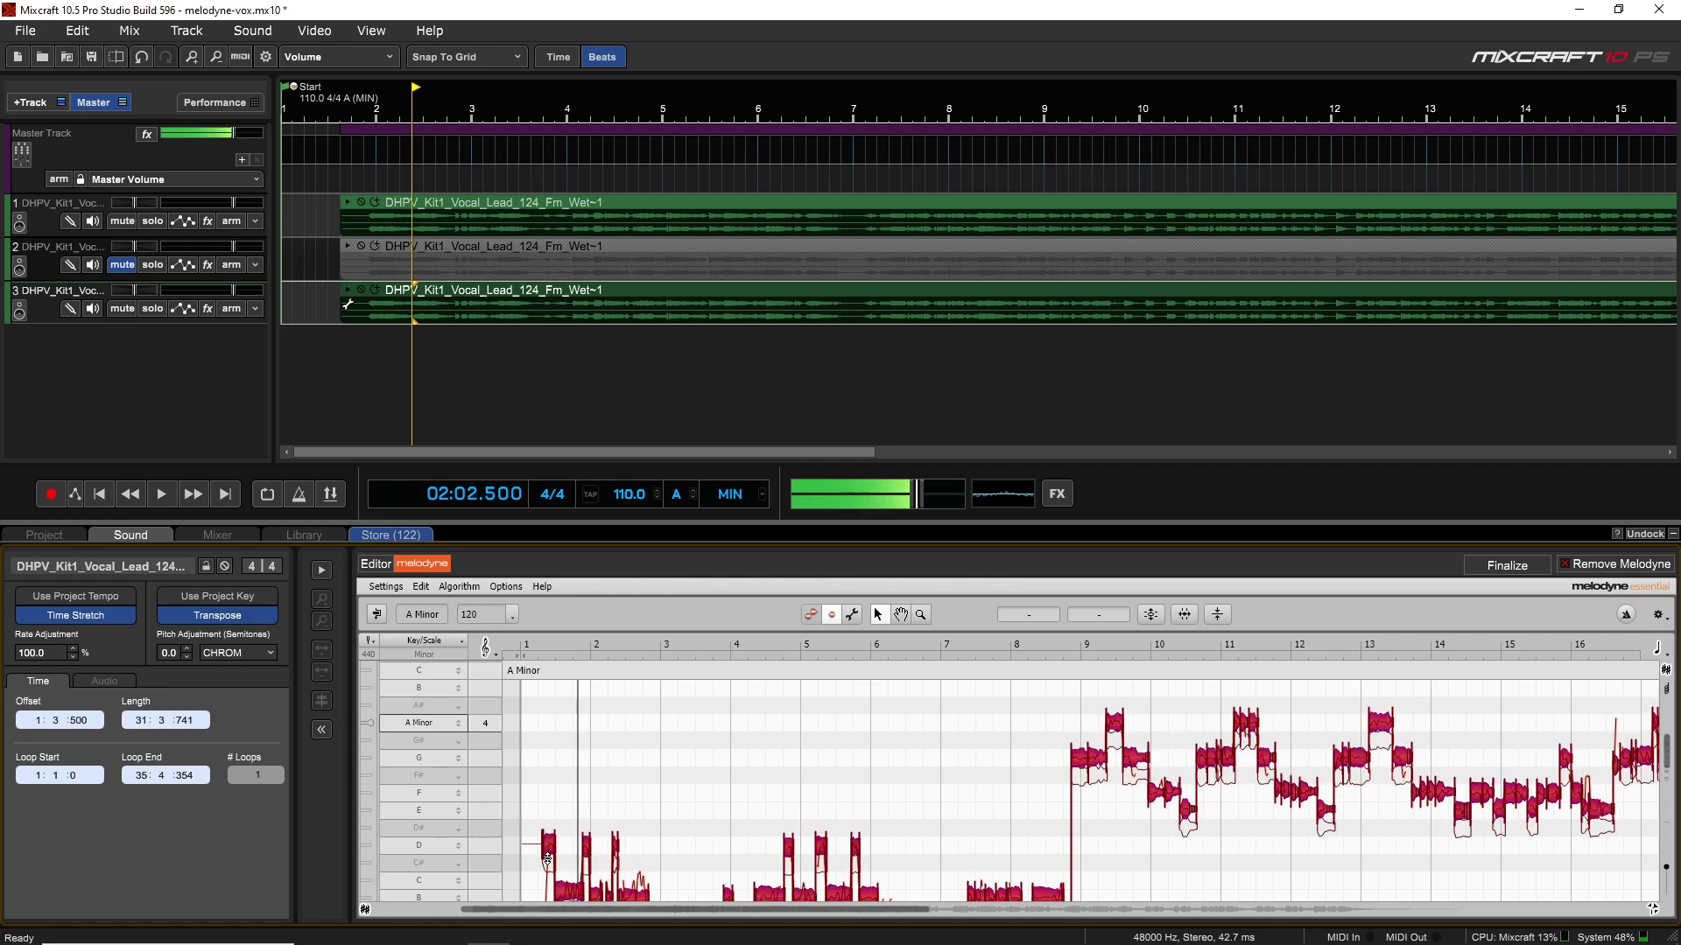
left_click(357, 340)
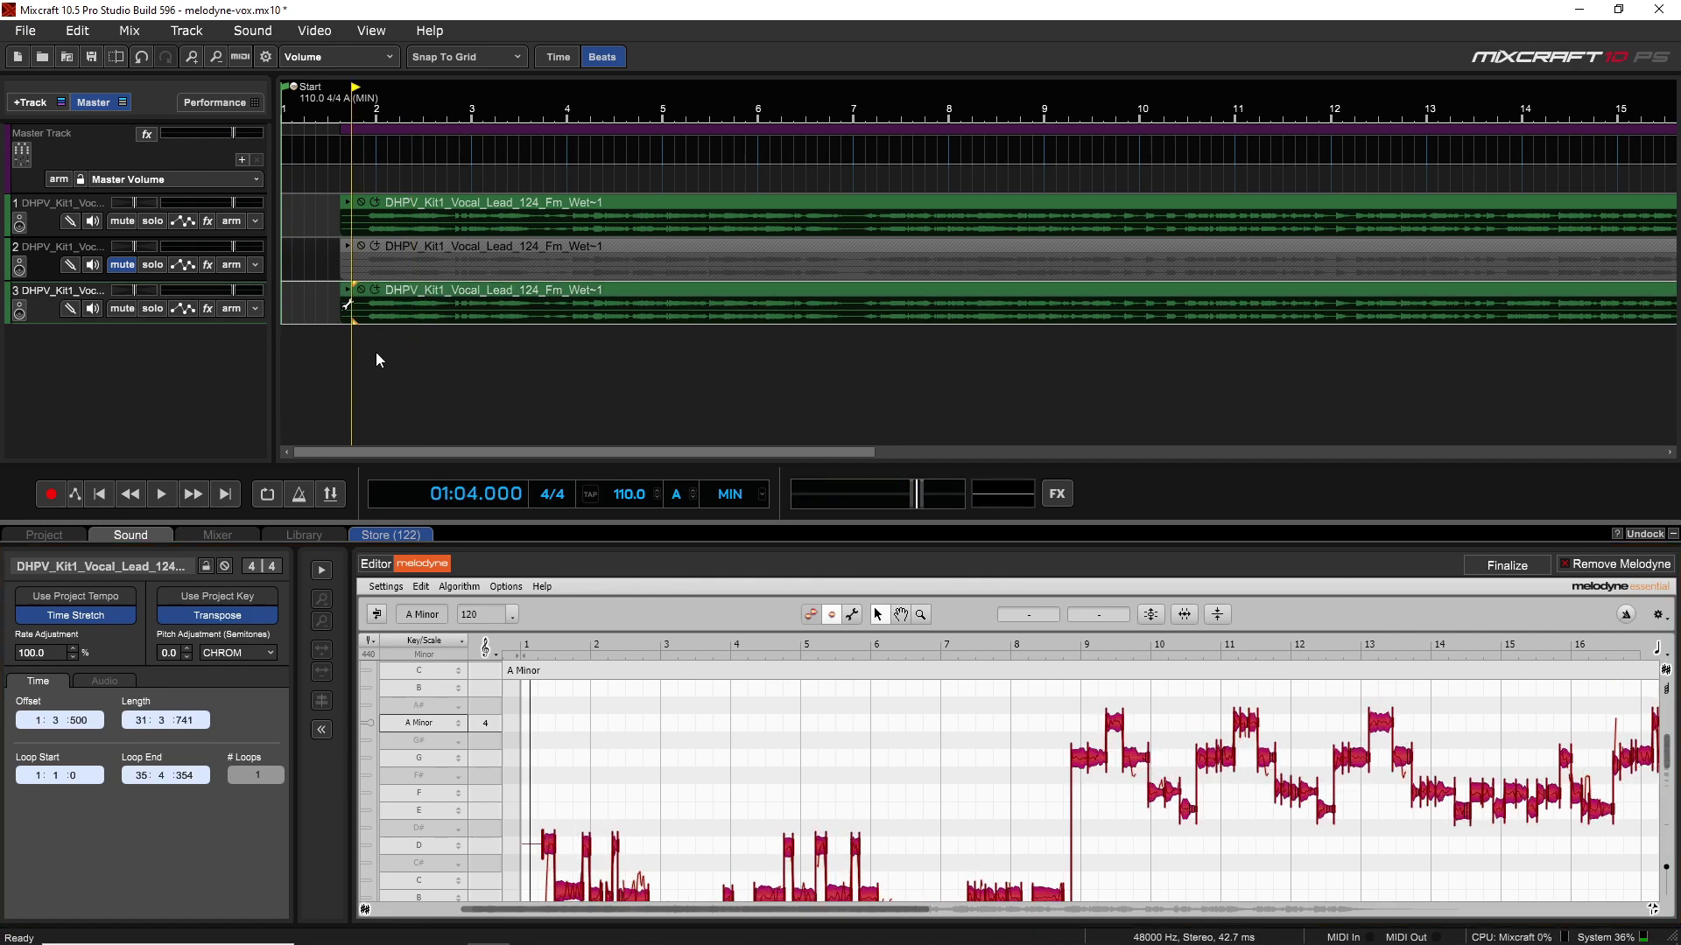
key("space")
key("space")
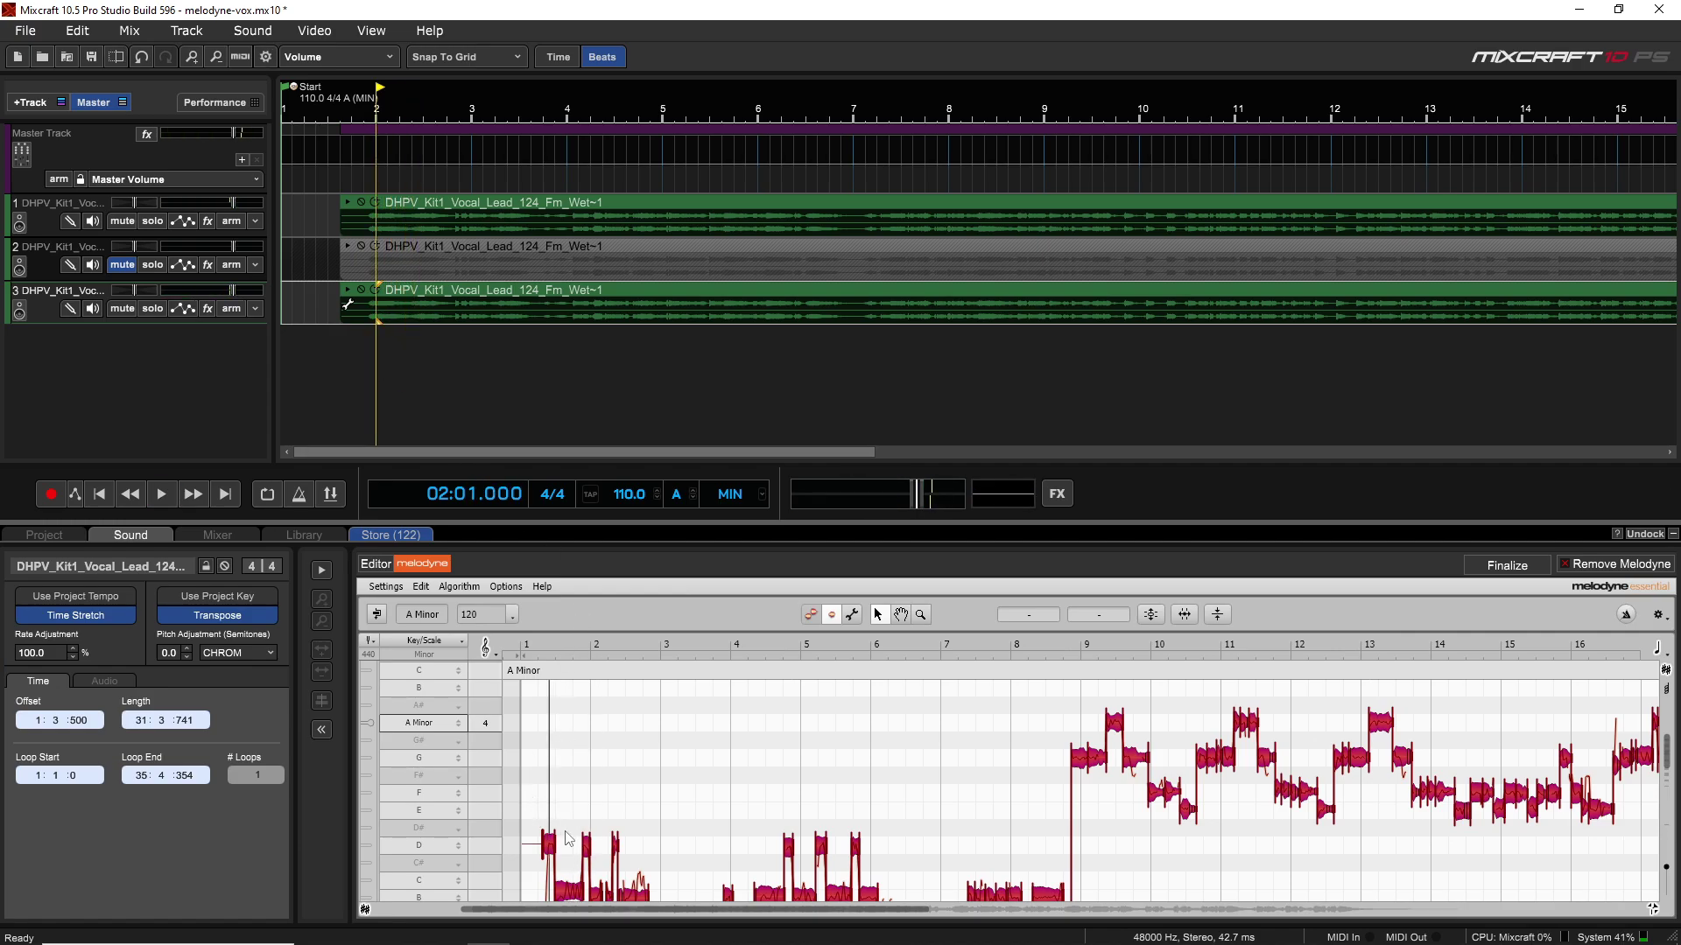
- Lower all selected notes of track 3's vocal further until the first note sits on C, and play the tracks from bar 2
left_click_drag(551, 851, 553, 884)
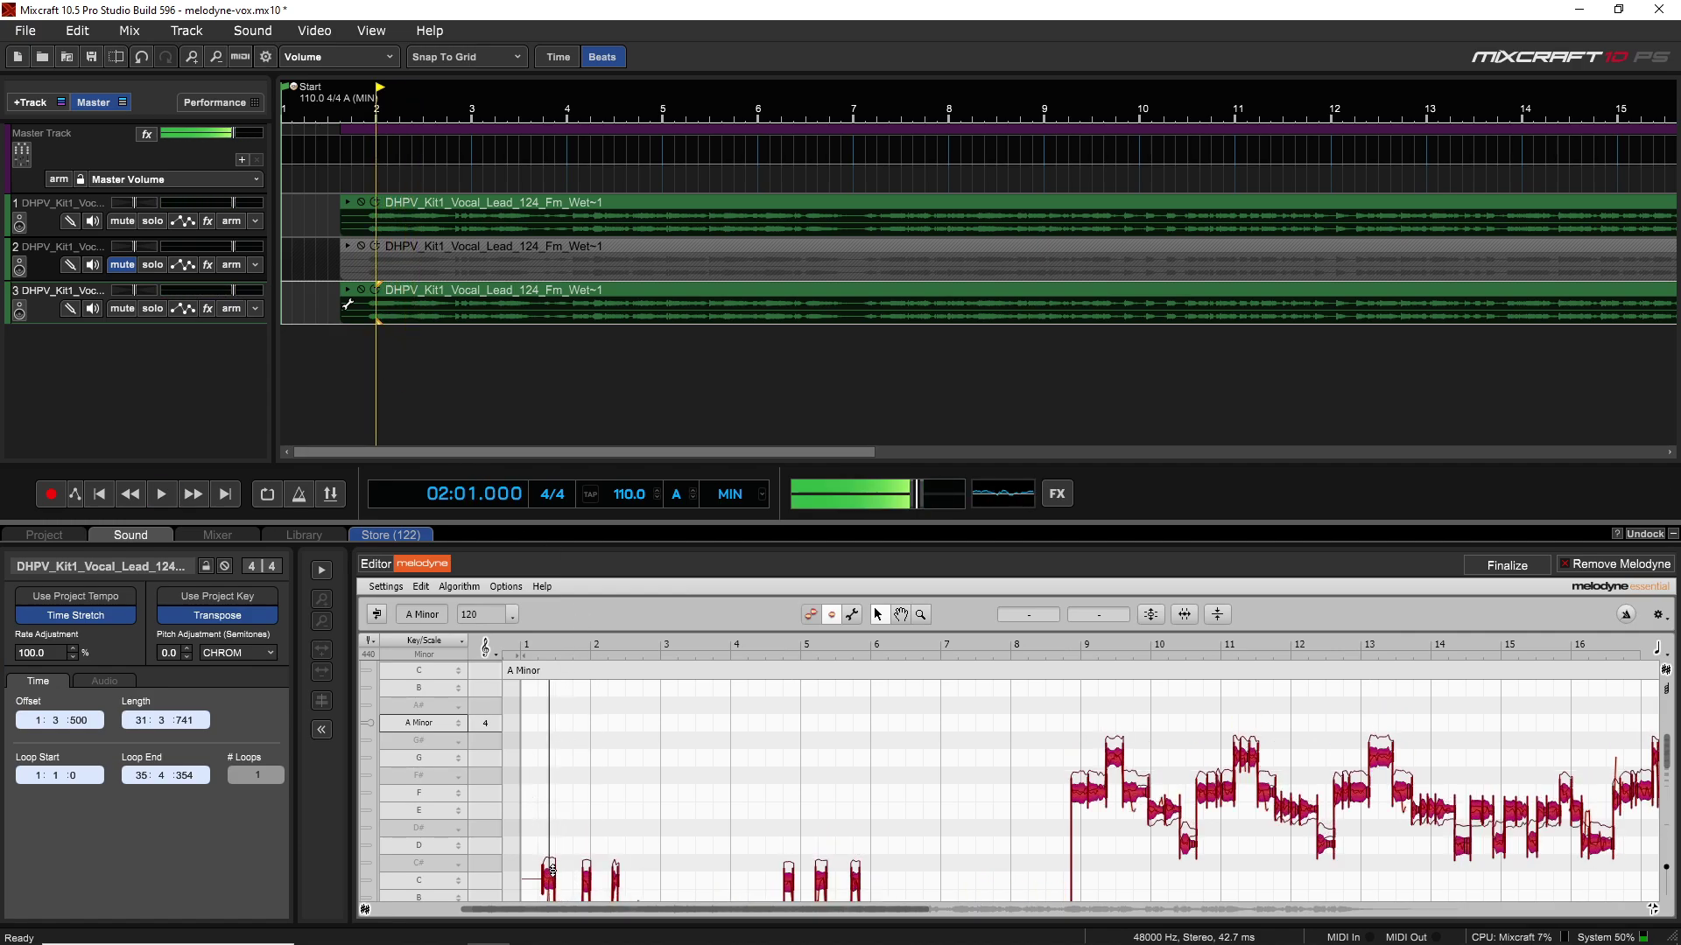
key("space")
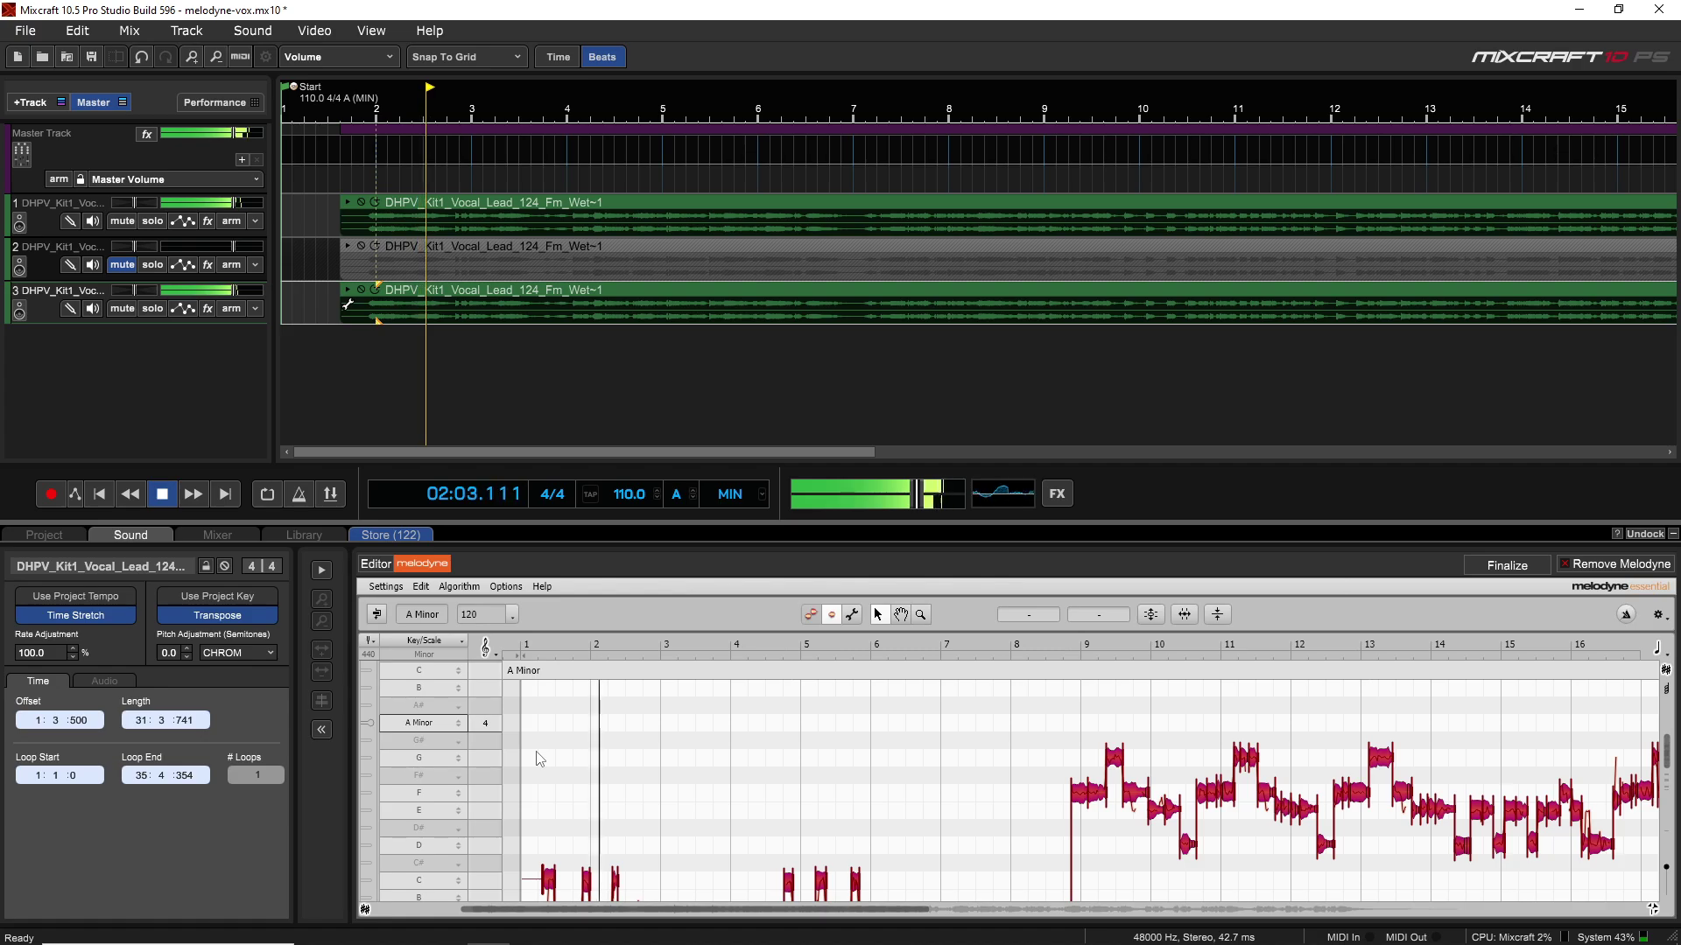
key("space")
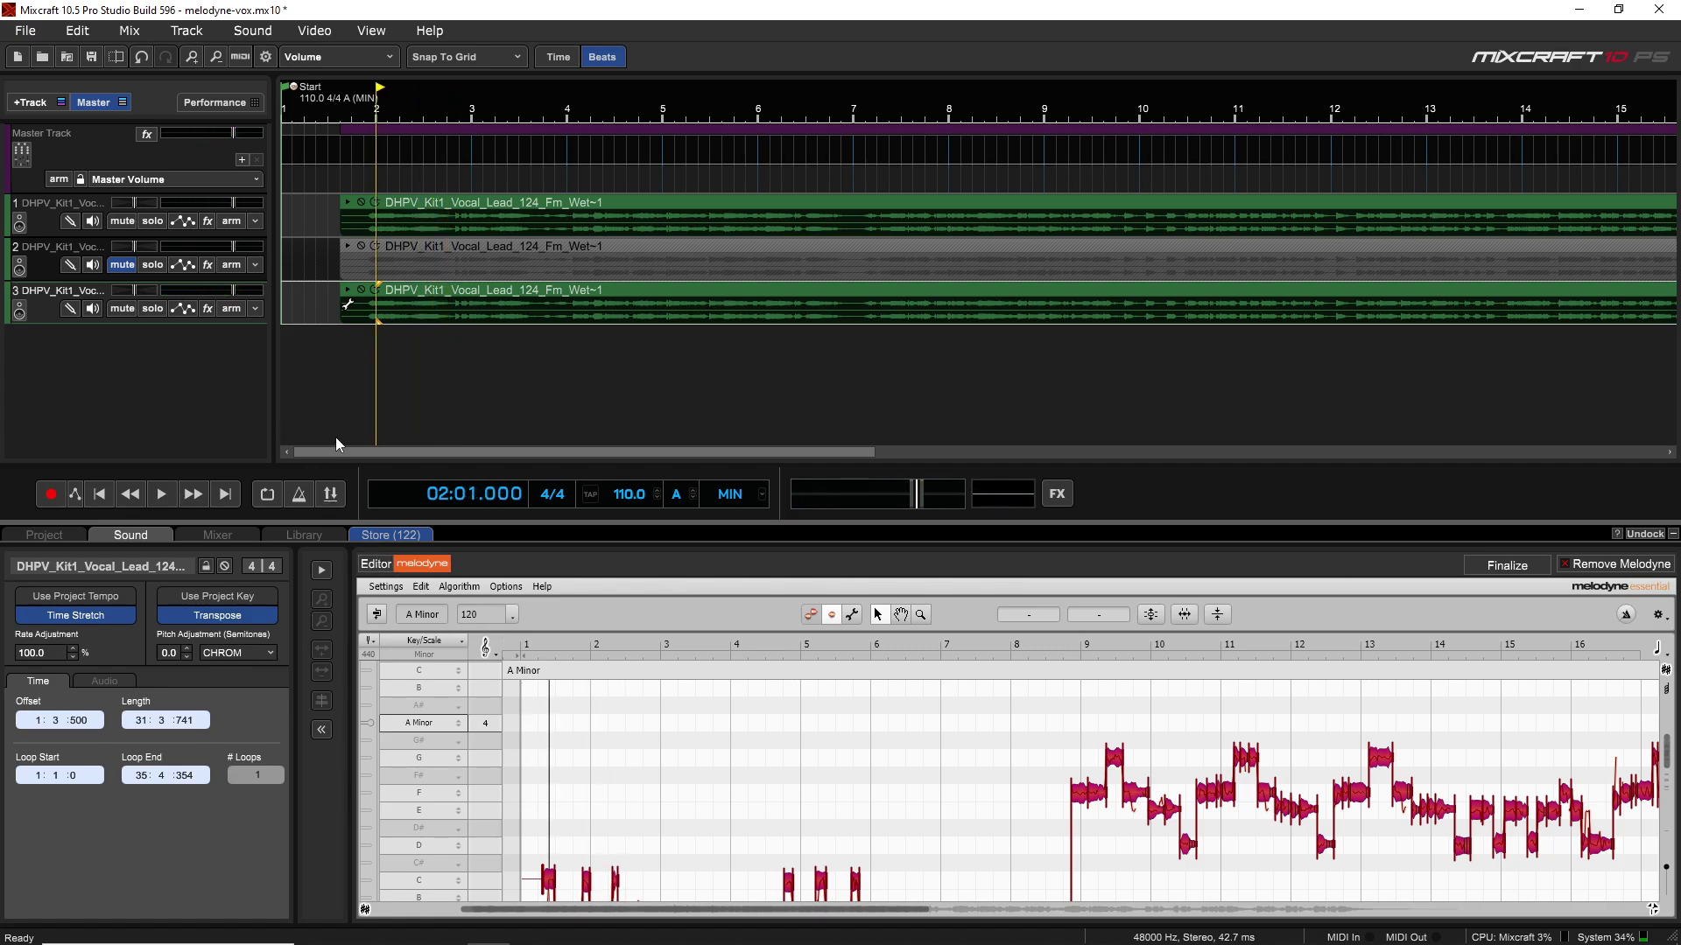
- Show the mixer and pan track 2 partway left and track 3 partway right
left_click(212, 535)
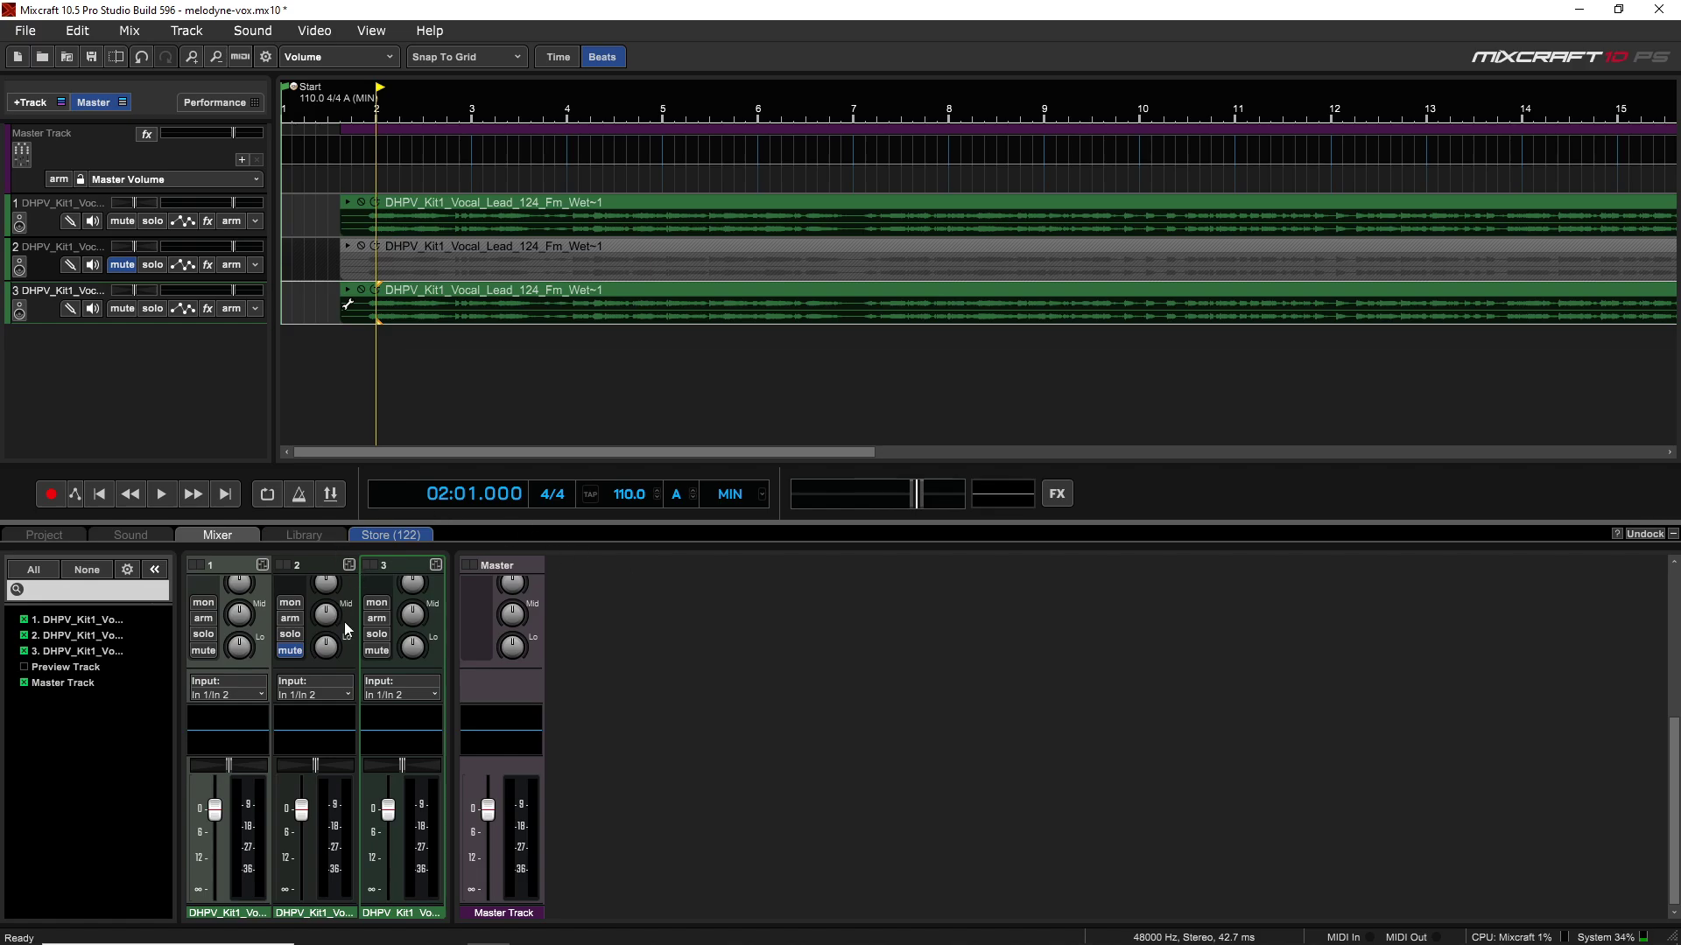
left_click_drag(316, 765, 266, 778)
left_click_drag(402, 764, 449, 772)
- Select tracks 2 and 3 together, lower their volumes to between the 6 and 12 marks, and unmute track 2
mouse_move(301, 812)
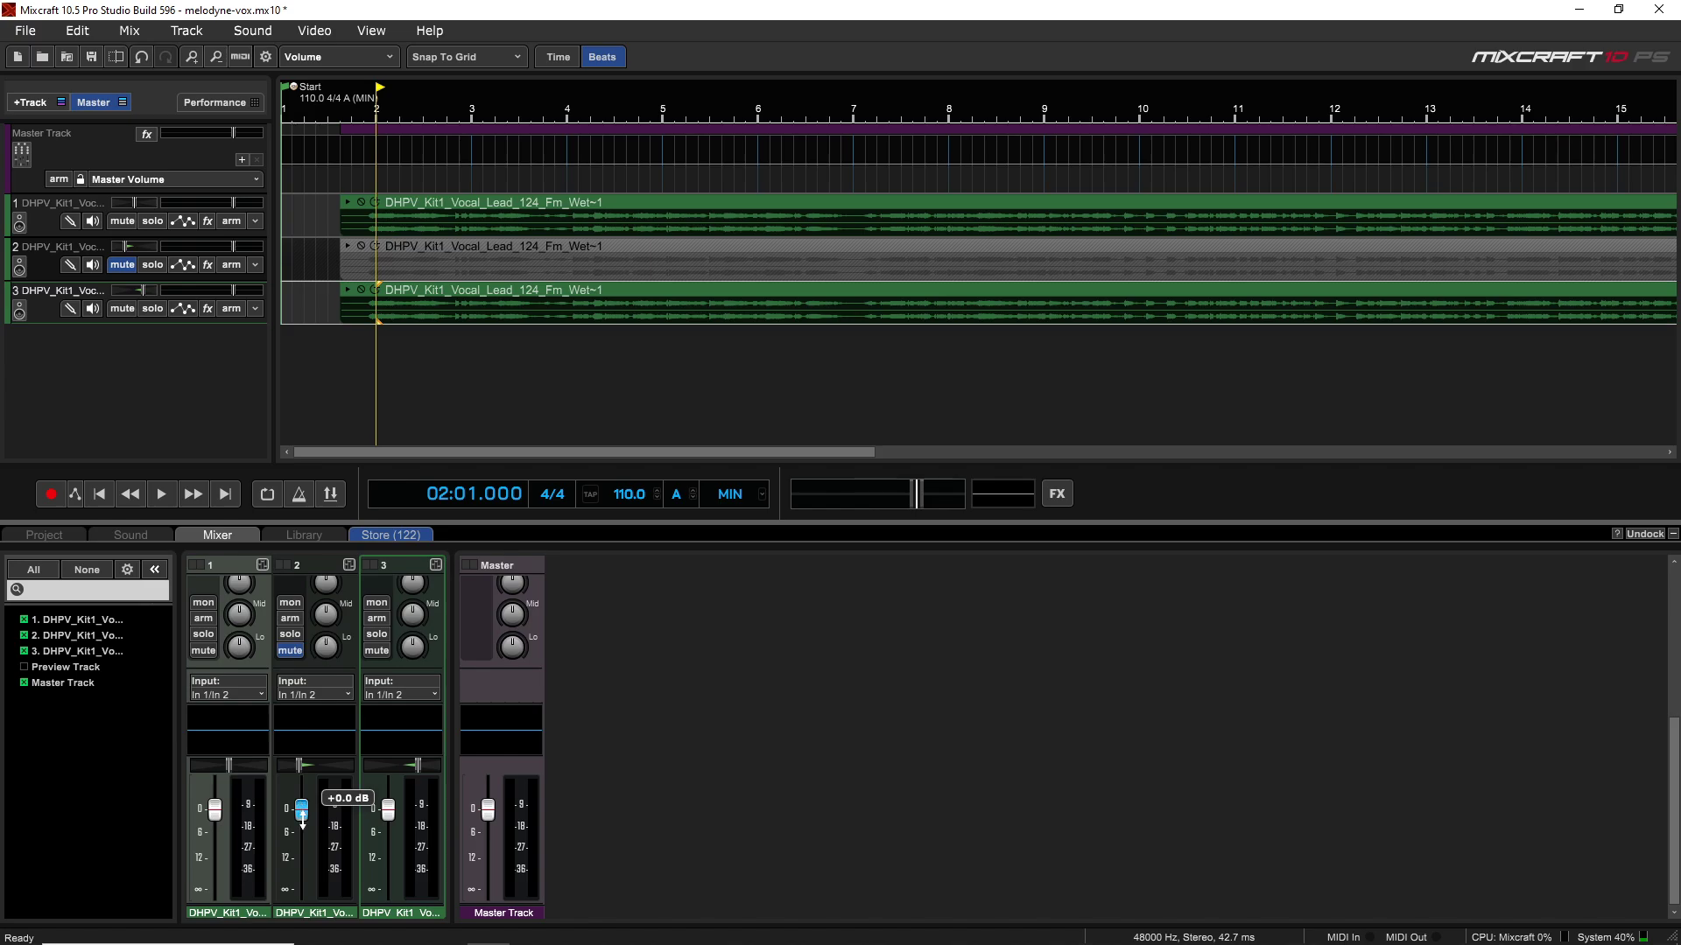
left_click(311, 917)
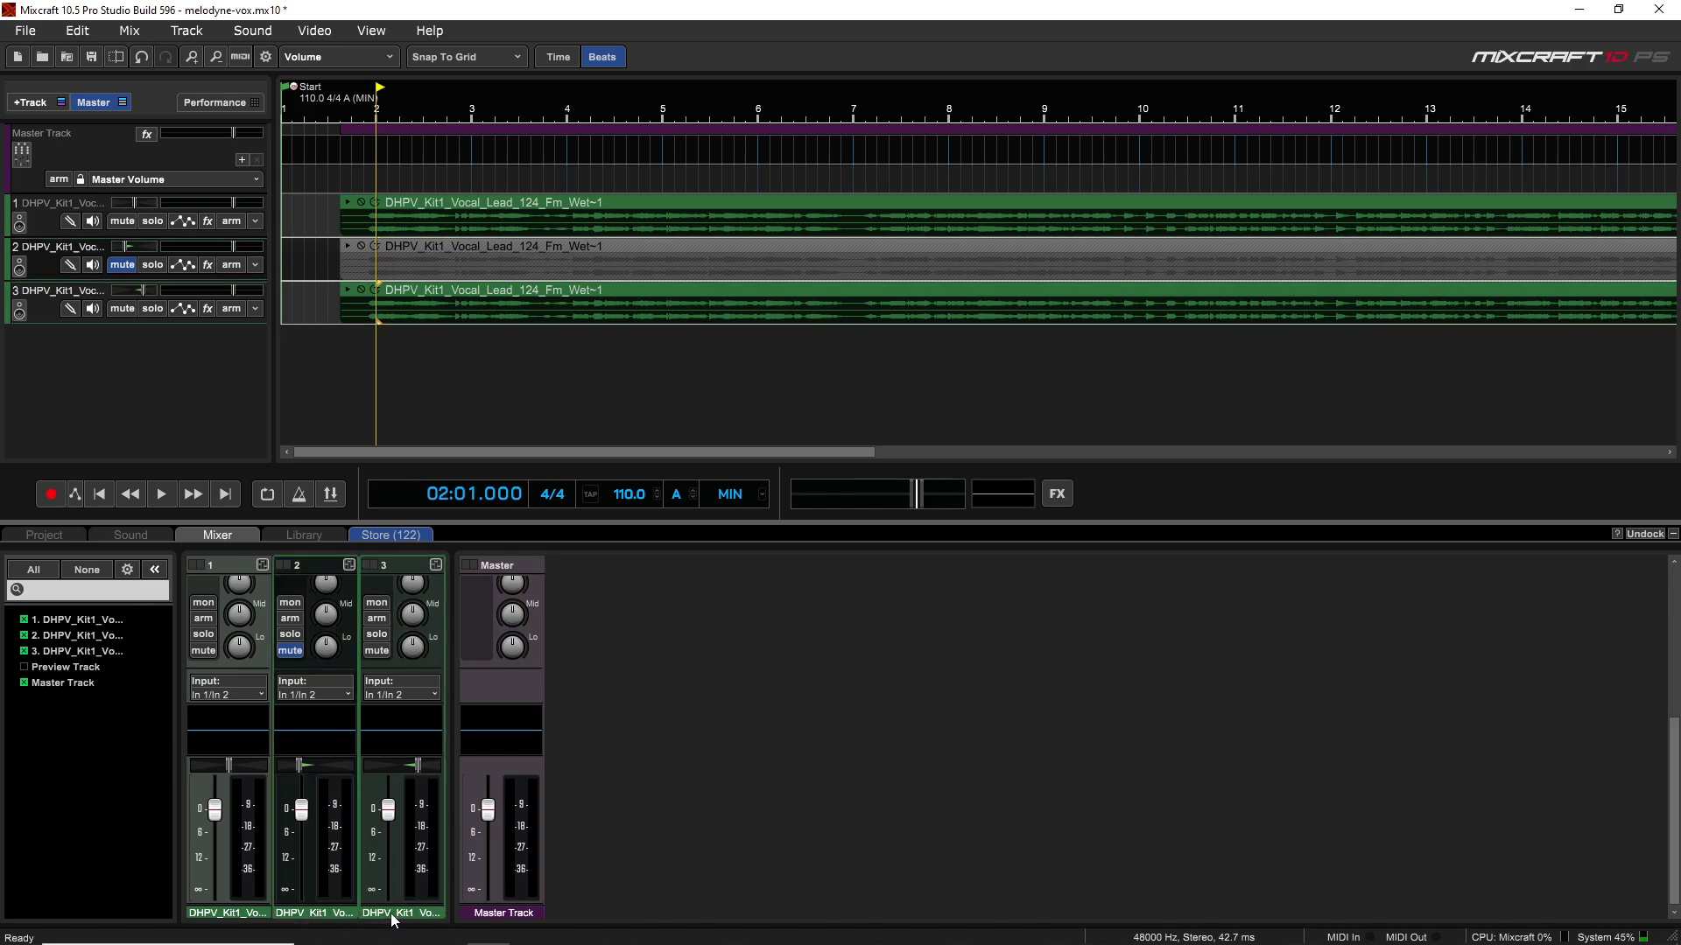
left_click_drag(388, 810, 388, 847)
left_click(122, 265)
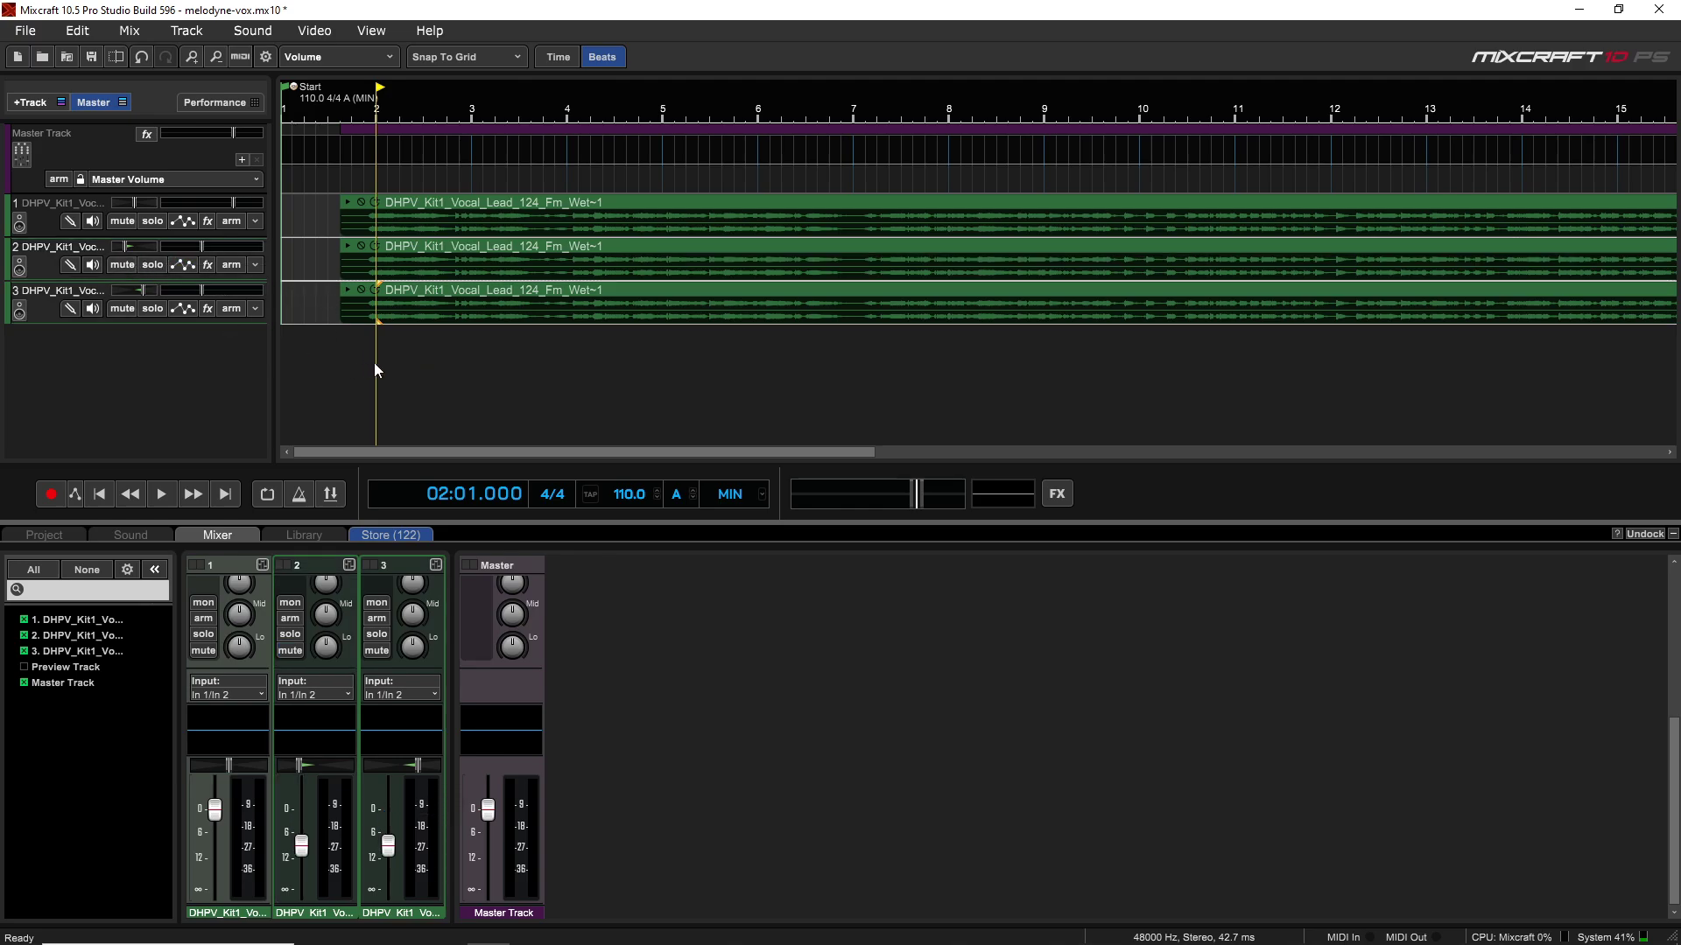
- Play the three vocals from just before bar 2 and lower tracks 2 and 3 together to about the 12 mark while listening
key("space")
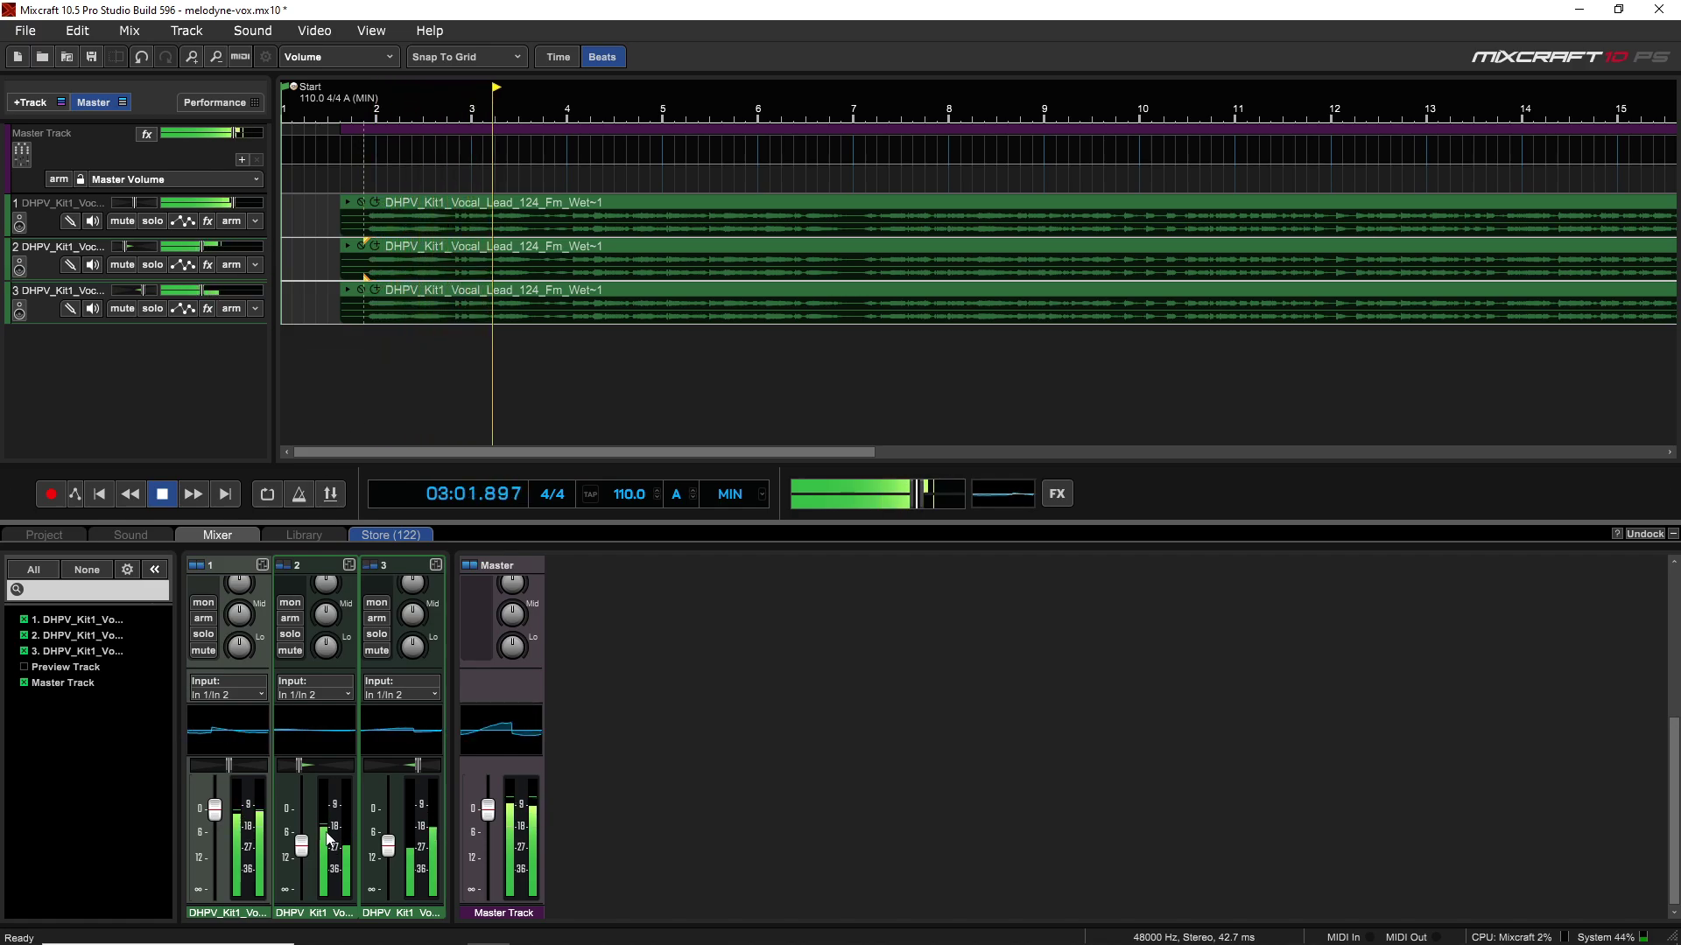
left_click_drag(301, 846, 302, 860)
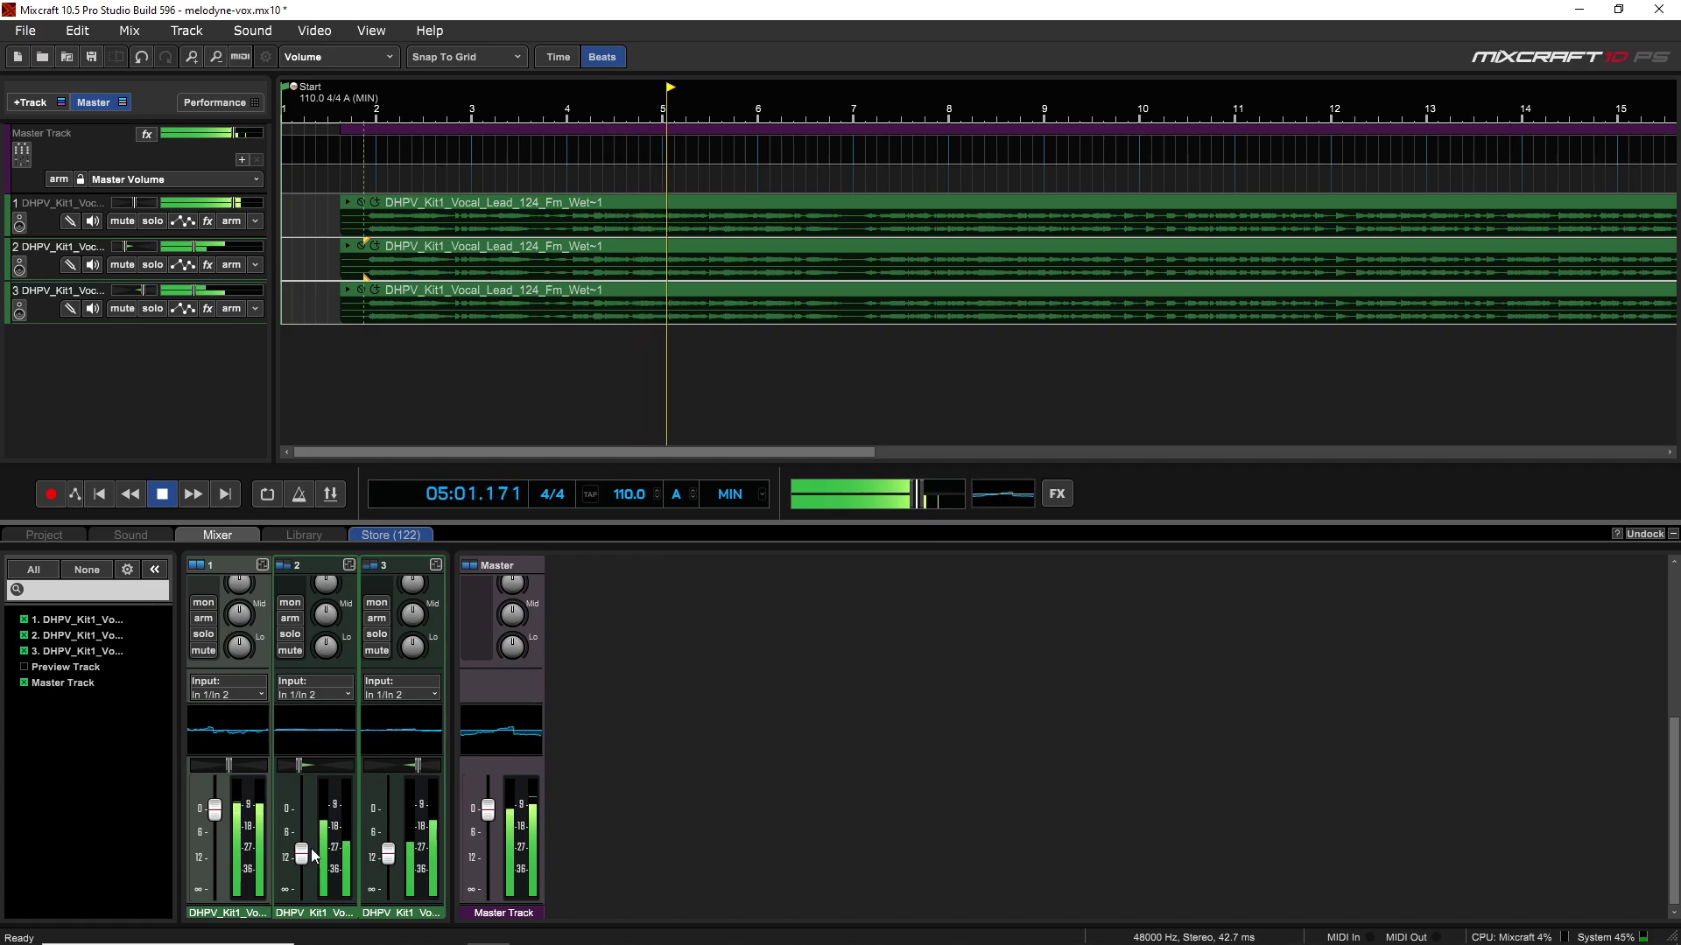
mouse_move(299, 827)
key("space")
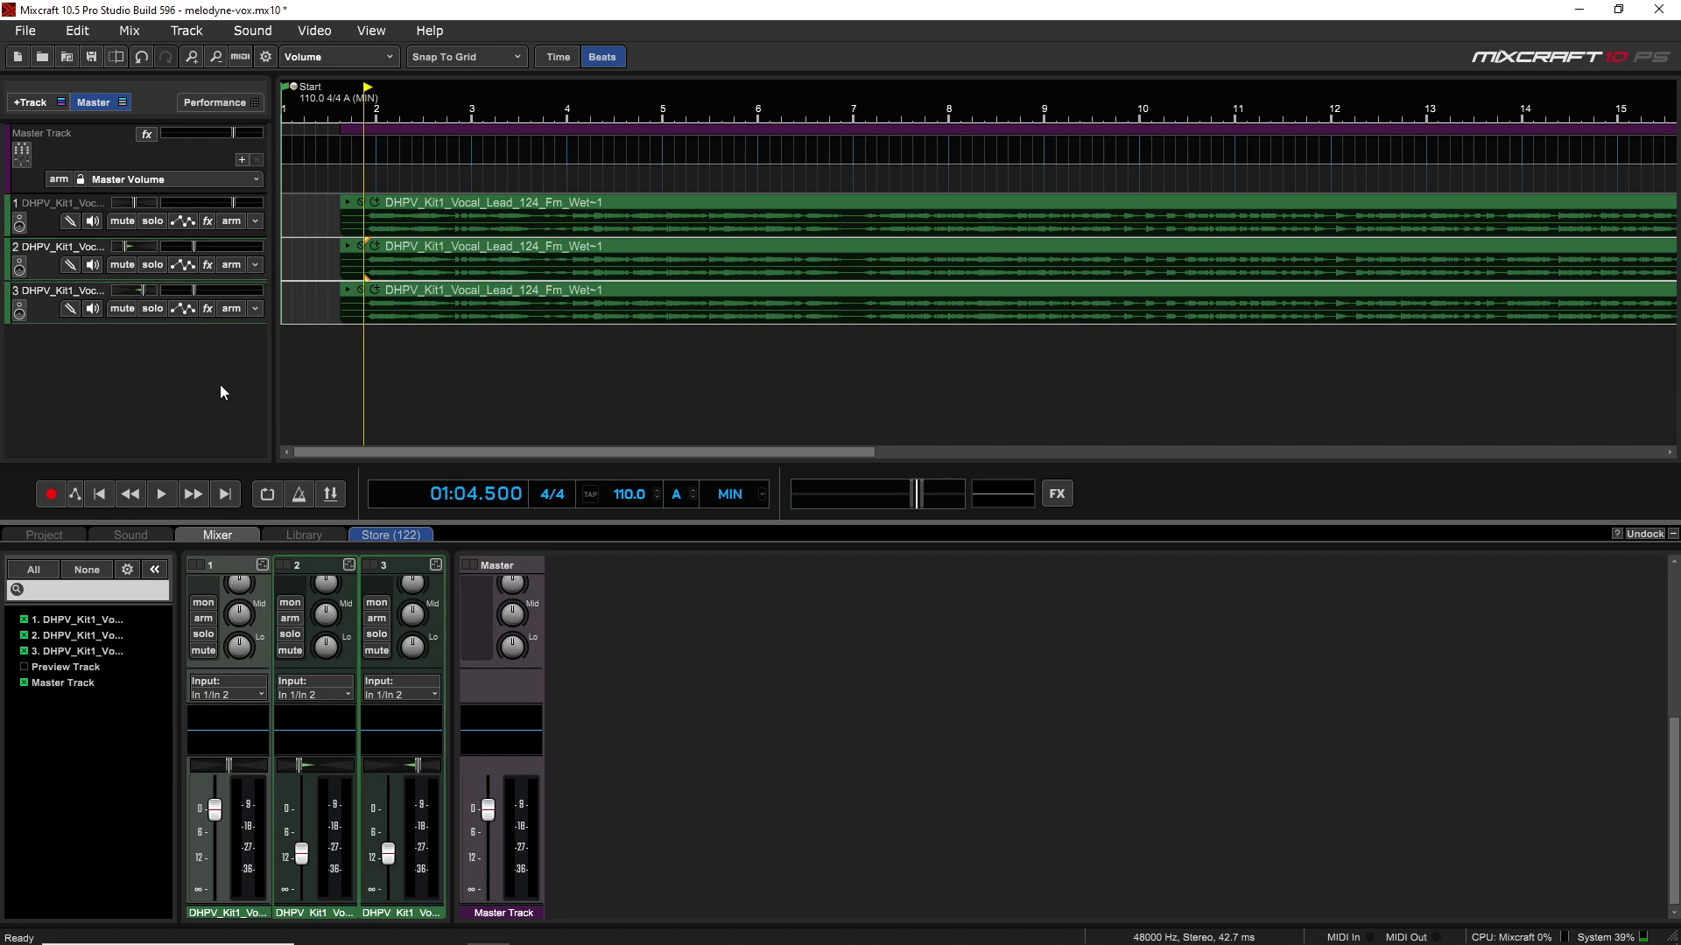
- Select tracks 2 and 3, mute them together, and play the lead vocal on track 1 alone
left_click(311, 915)
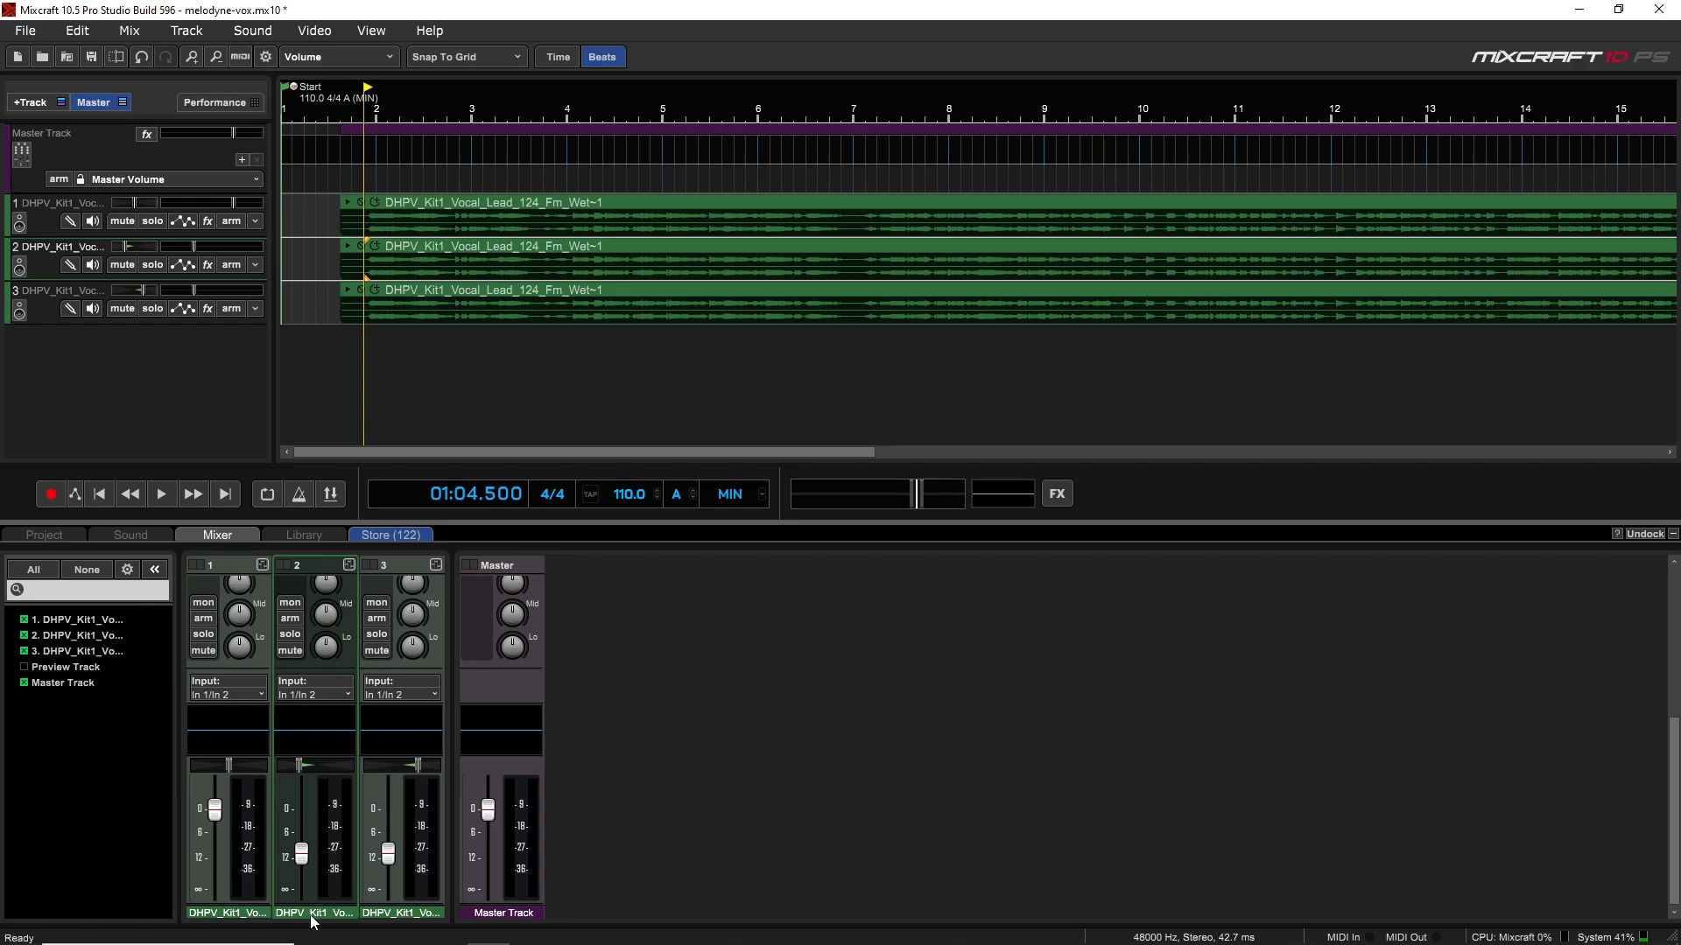
left_click(389, 916, "ctrl")
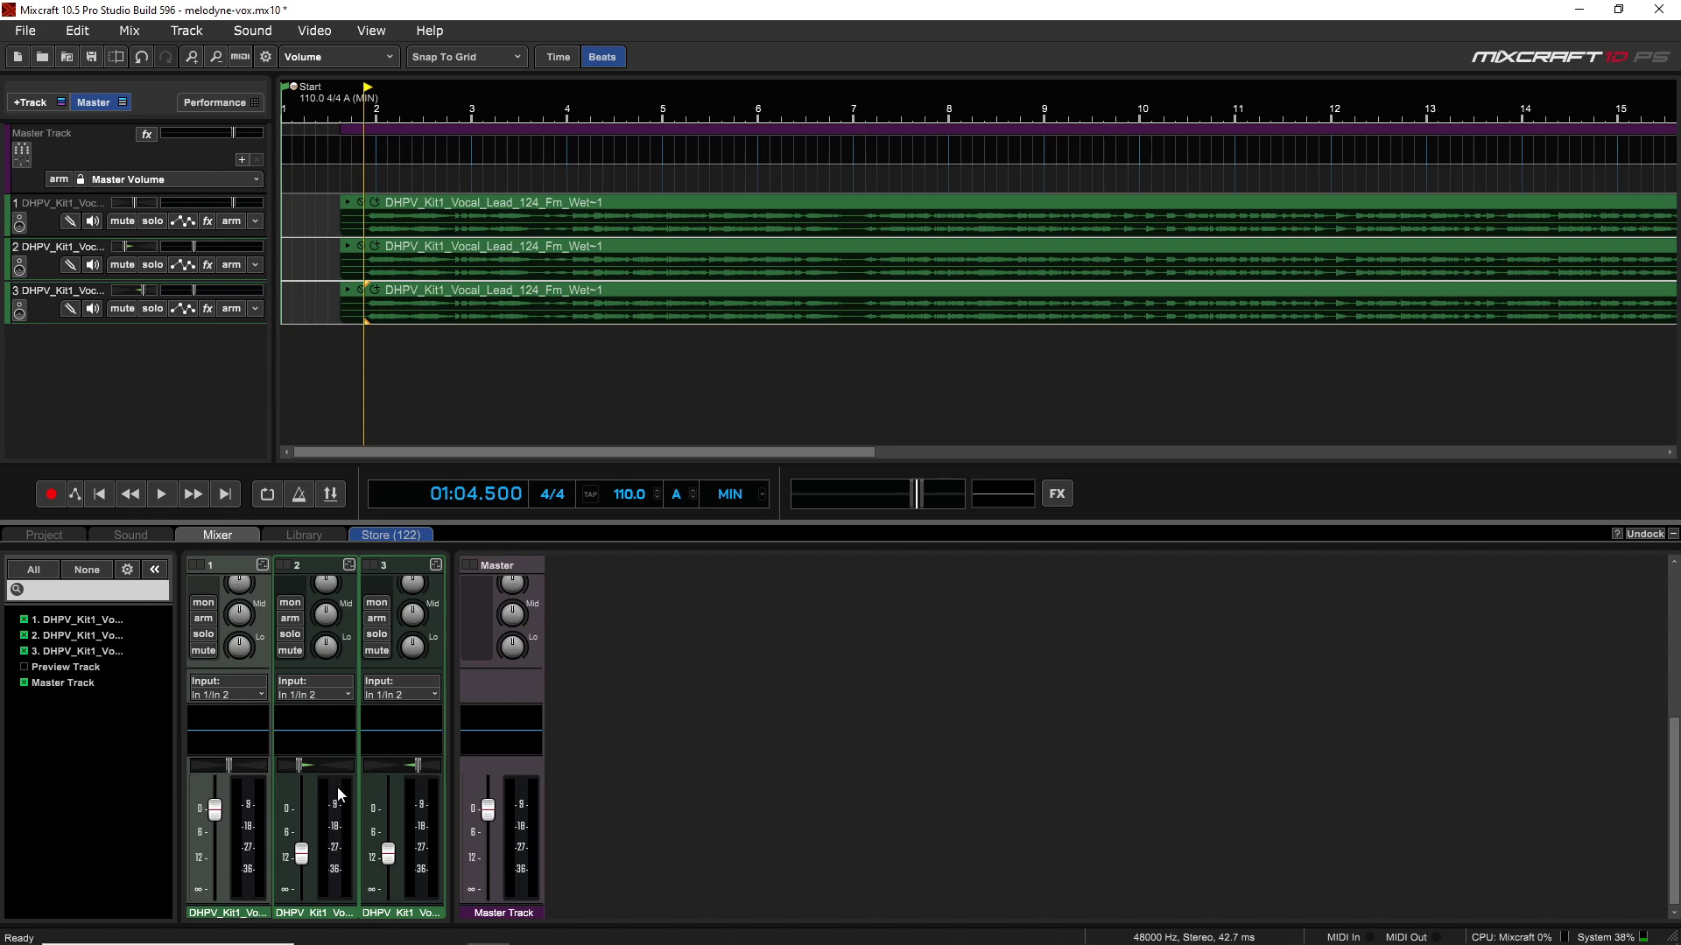
left_click(122, 266)
key("space")
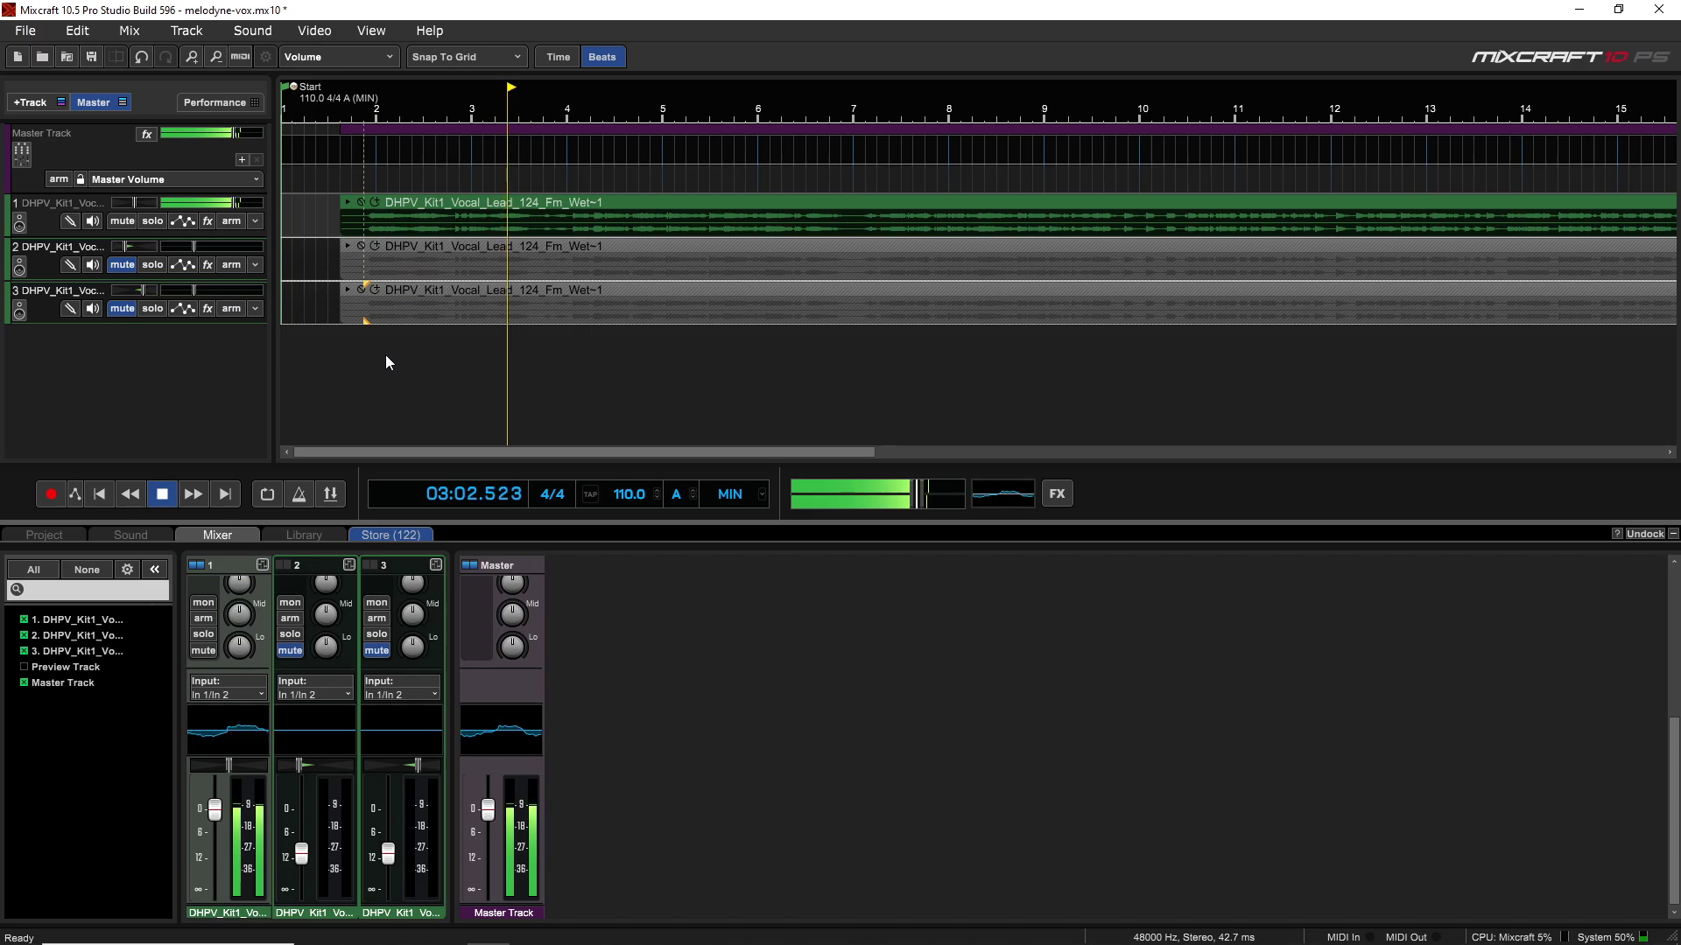
key("space")
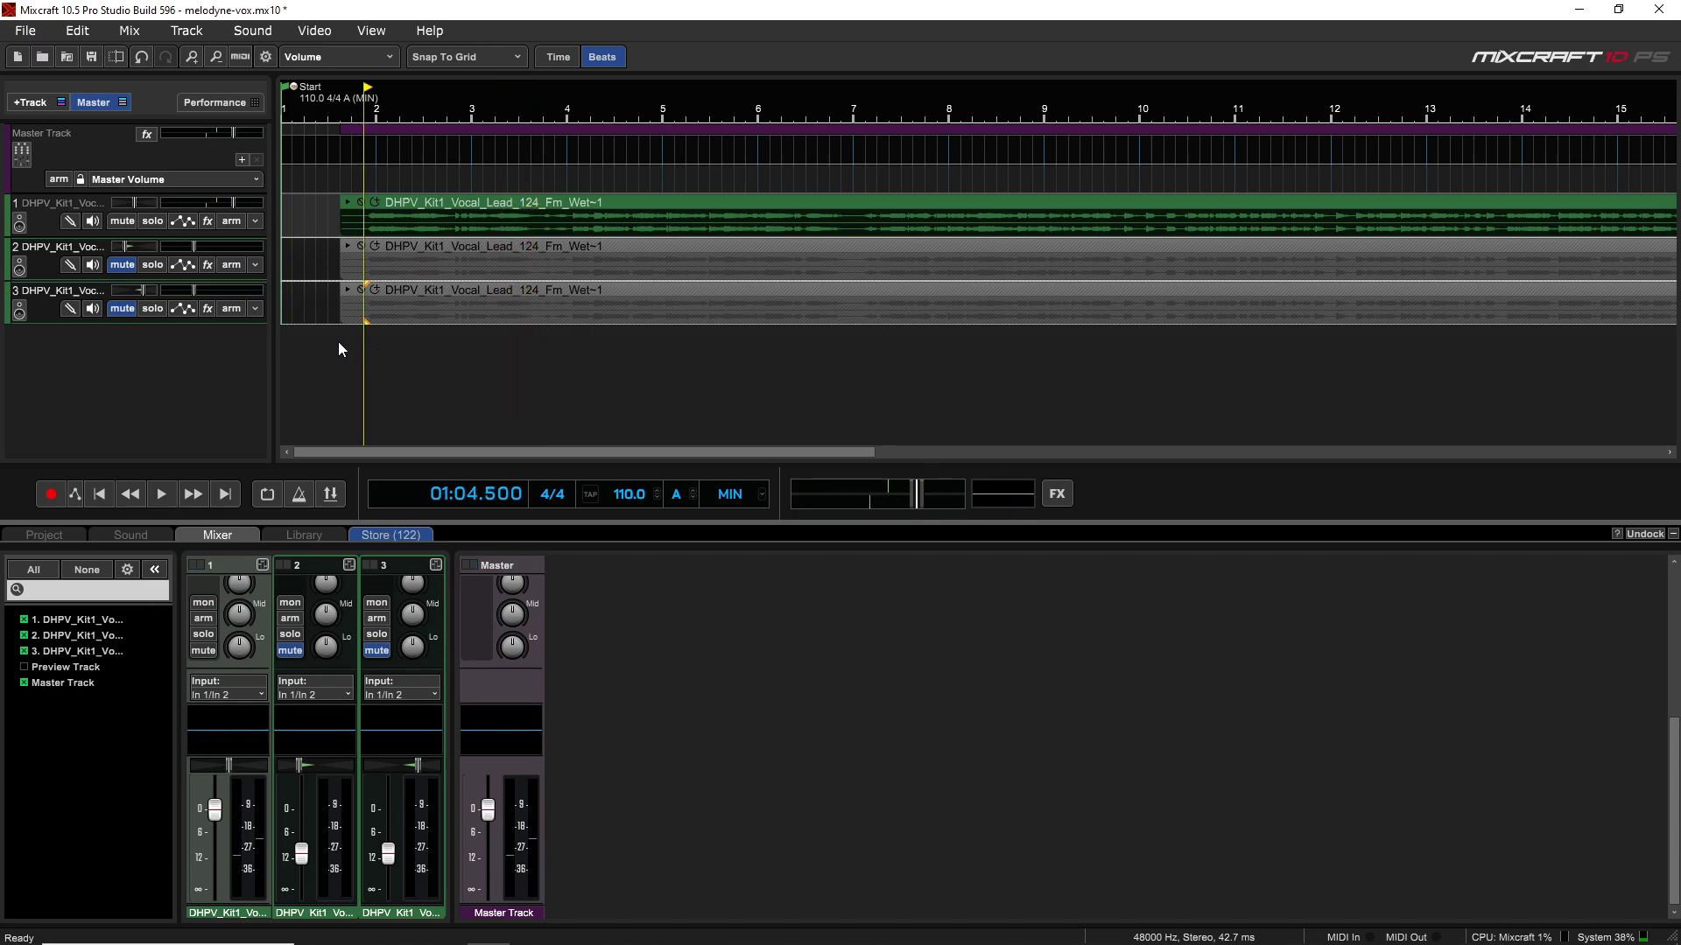
- Unmute tracks 2 and 3 together, play all three vocals, and lower both harmony volumes to slightly below the 12 mark
left_click(123, 265)
key("space")
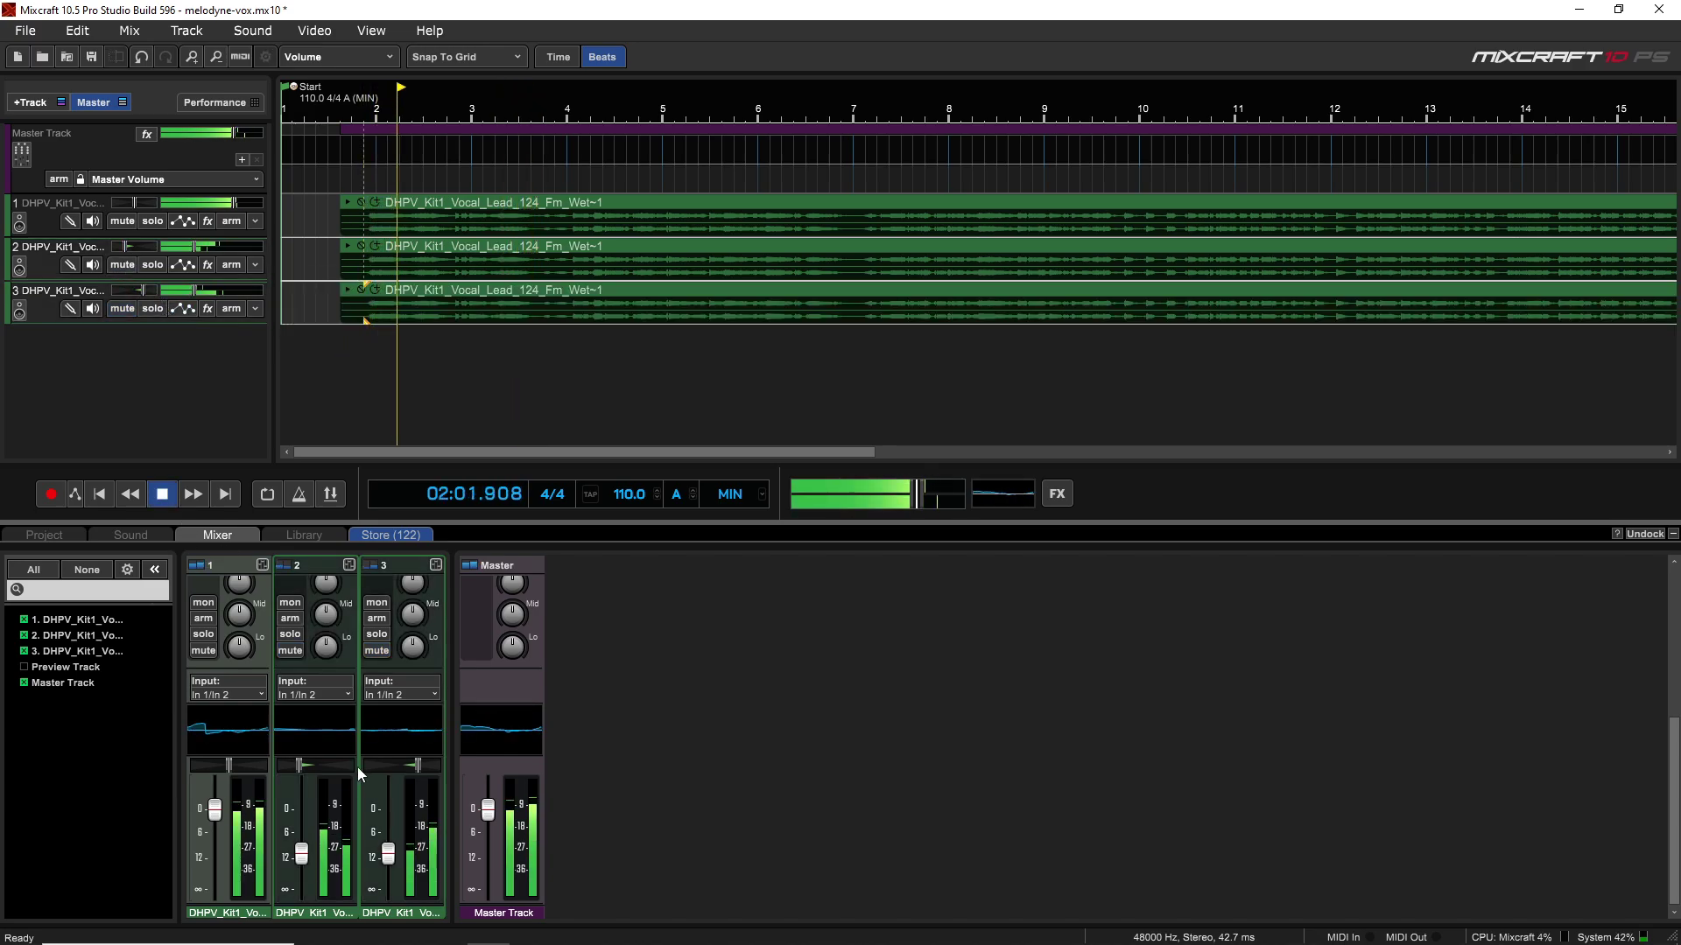
left_click_drag(388, 853, 388, 866)
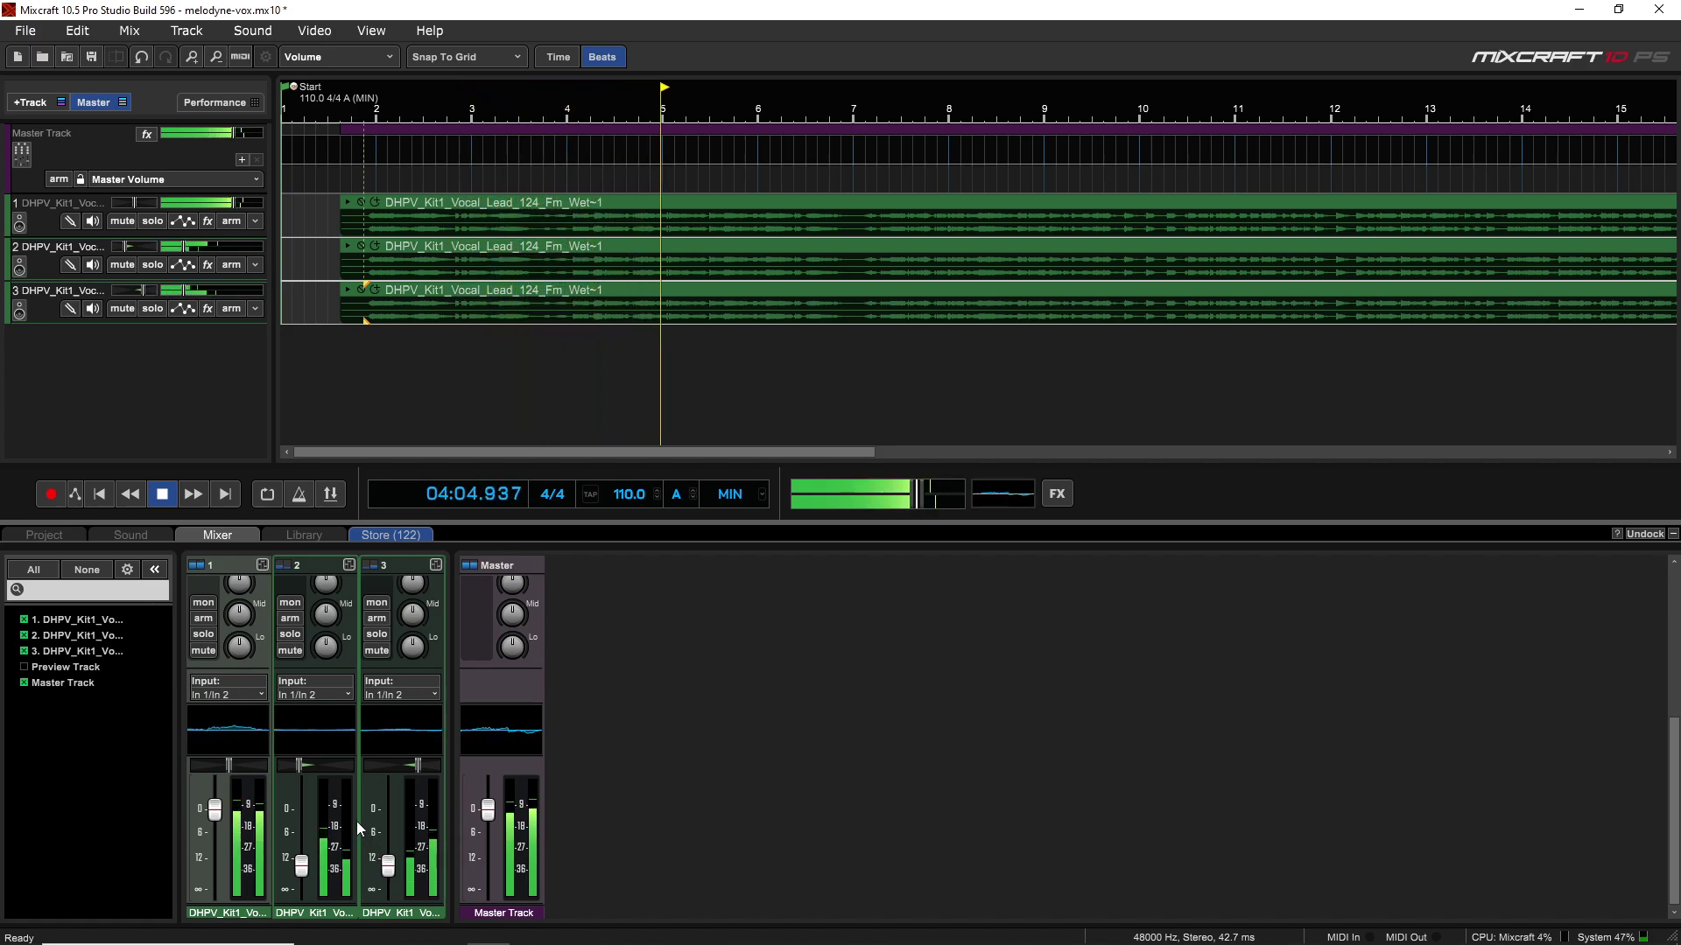
key("space")
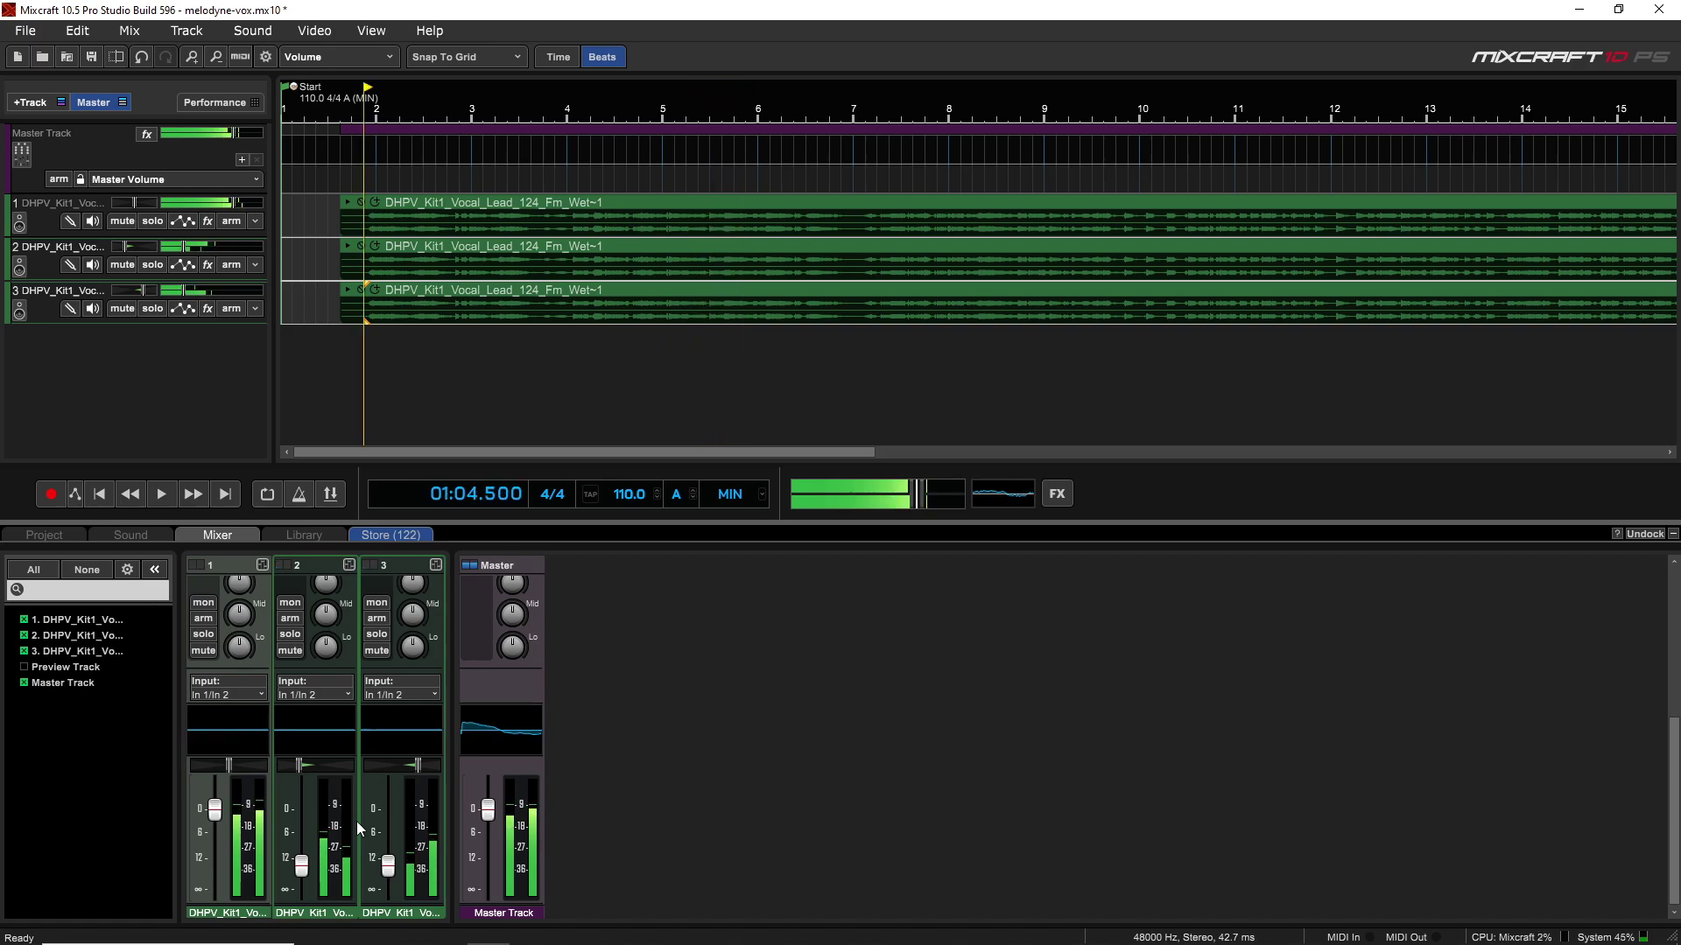